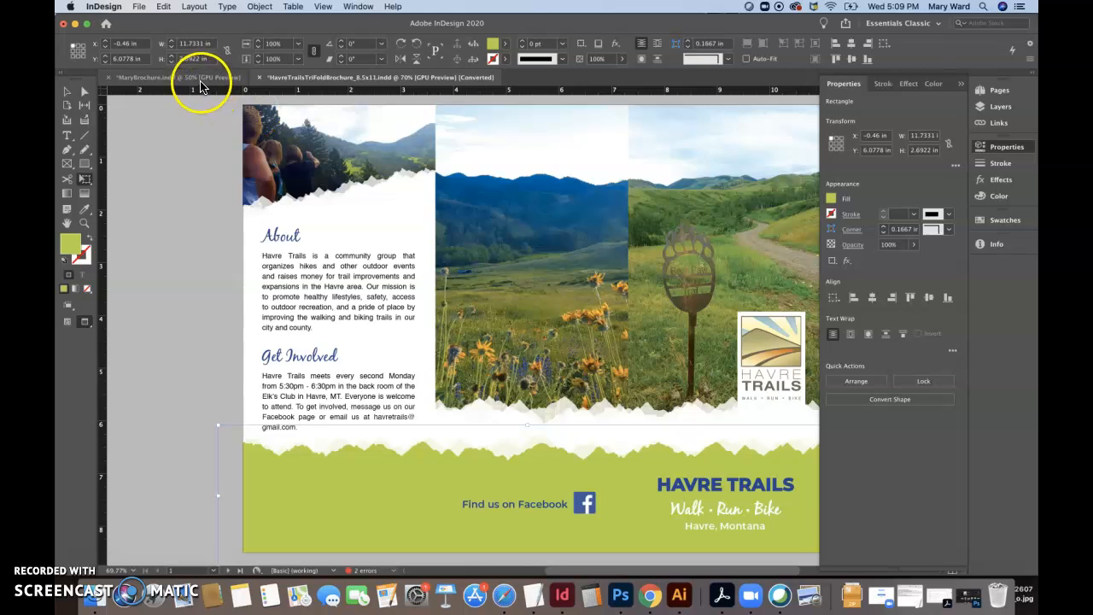
Step: Draw an image frame about 4.08 by 2.315 in over the top of the brochure's left panel and show the guides
left_click(65, 166)
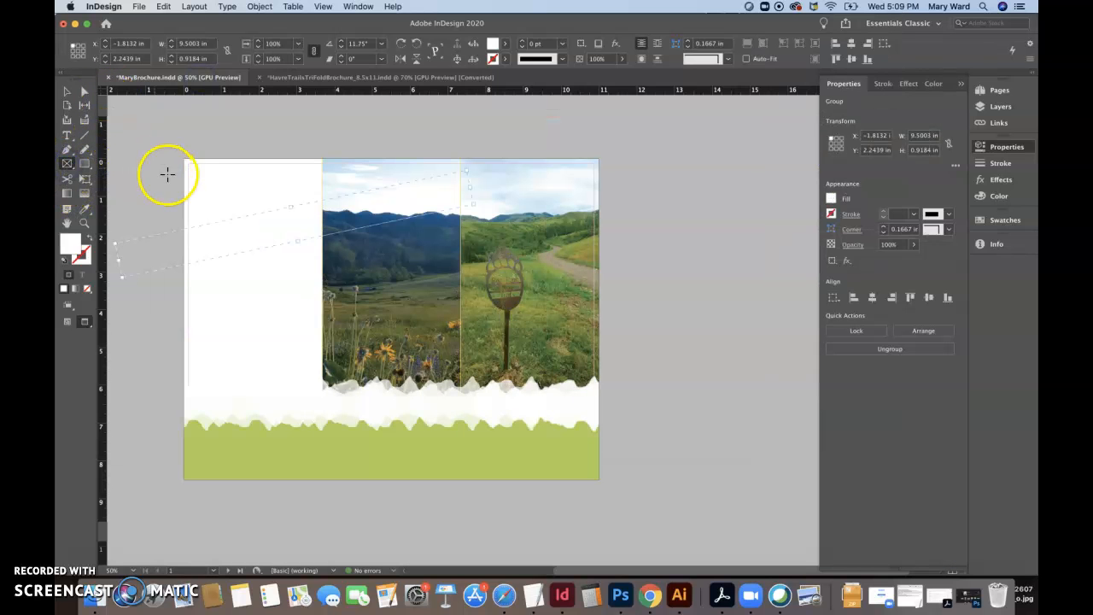
left_click_drag(170, 156, 323, 241)
left_click(68, 90)
key("w")
Step: Align the new frame's edges to the left and top bleed and the panel fold, making it 3.805 in wide
left_click(154, 173)
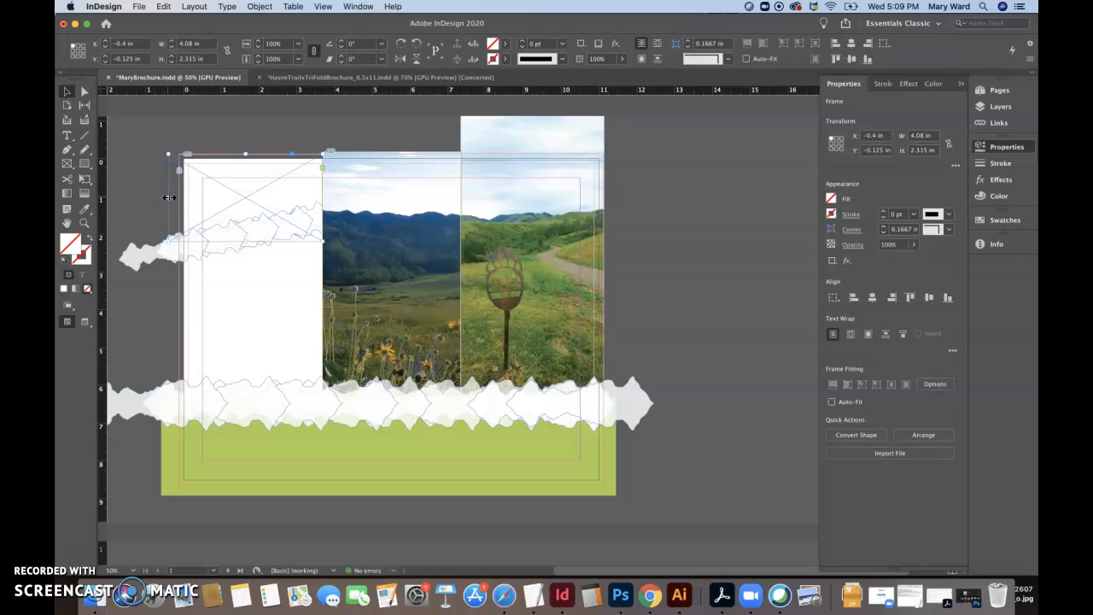
left_click(146, 165)
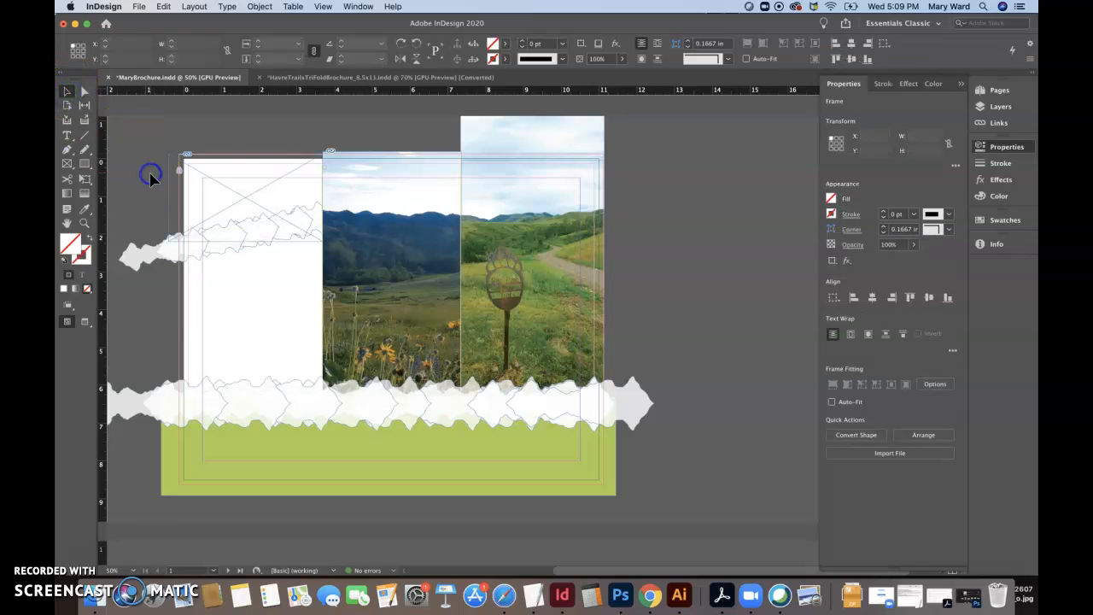
left_click_drag(170, 199, 175, 198)
left_click_drag(250, 156, 251, 154)
left_click_drag(325, 198, 324, 201)
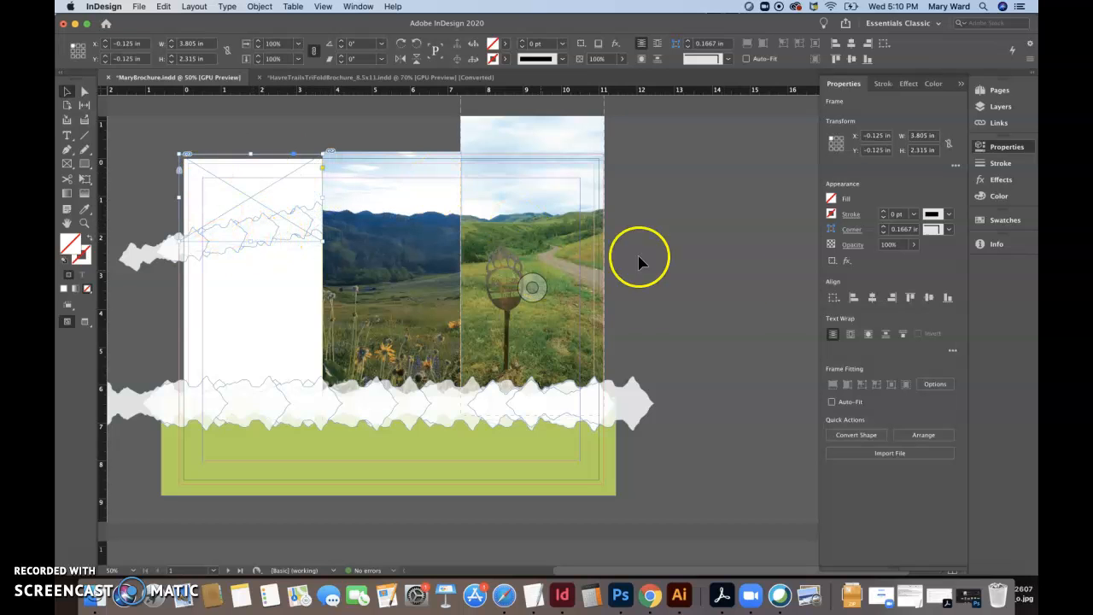
Step: Turn on Auto-Fit for the new frame and place hikersViewing.jpg from the images folder in it
left_click(67, 167)
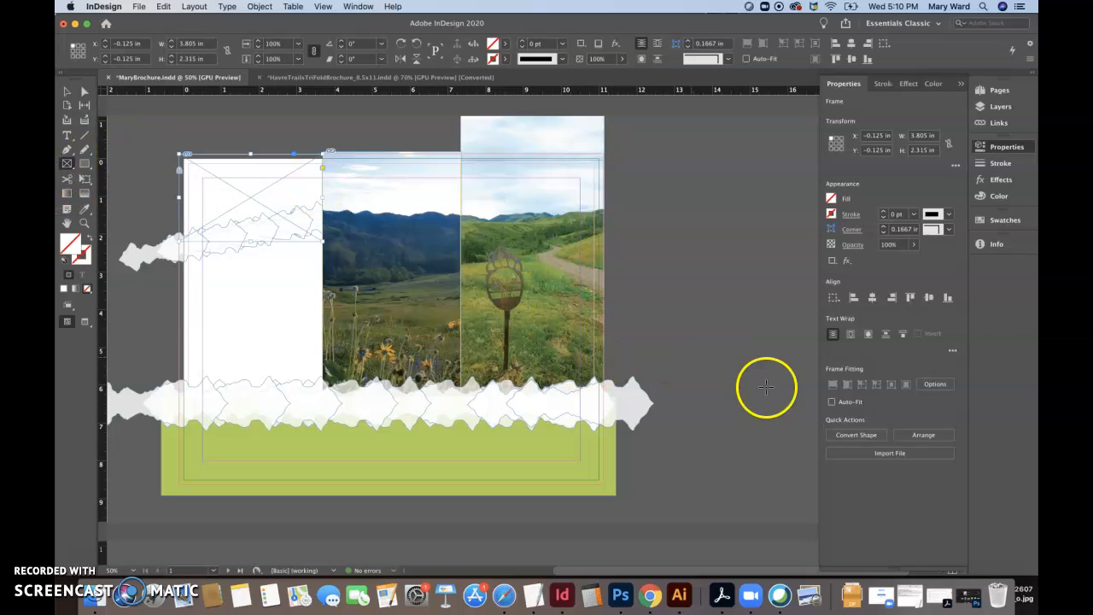
left_click(832, 402)
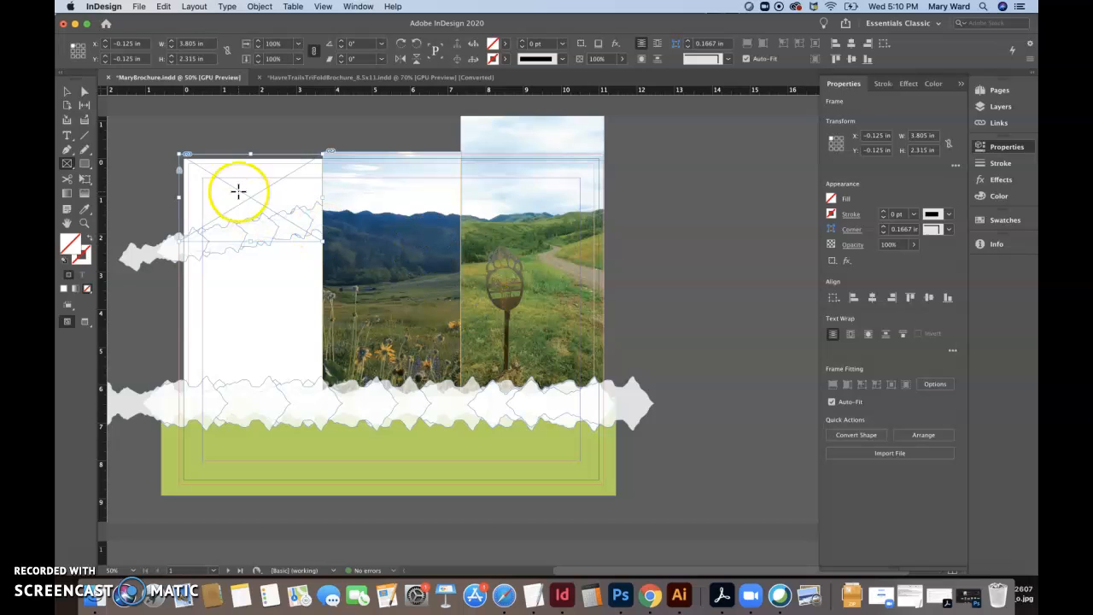
left_click(138, 6)
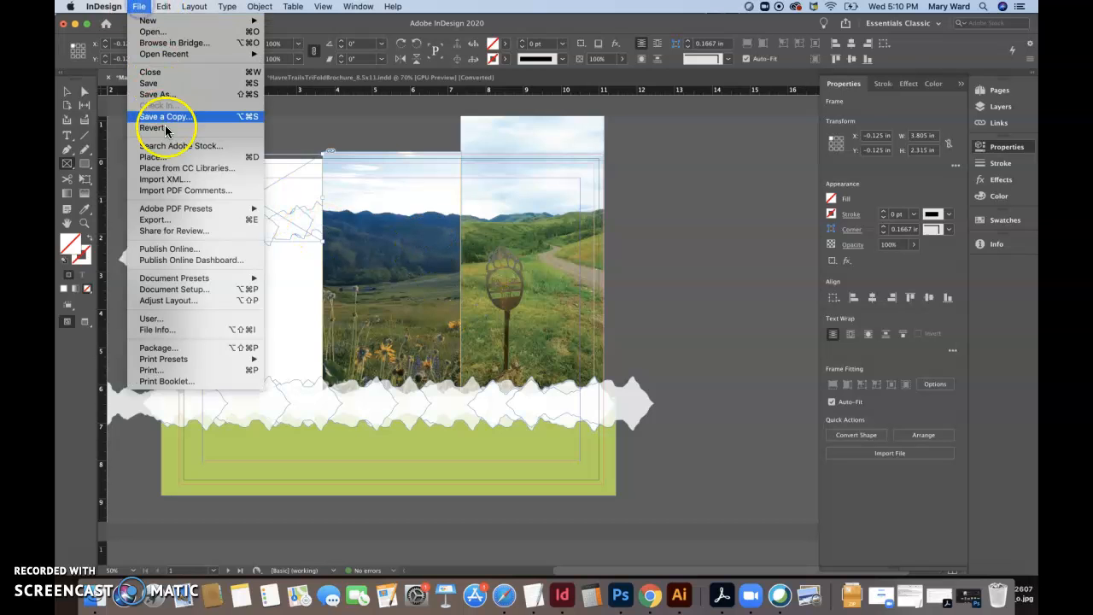
left_click(168, 159)
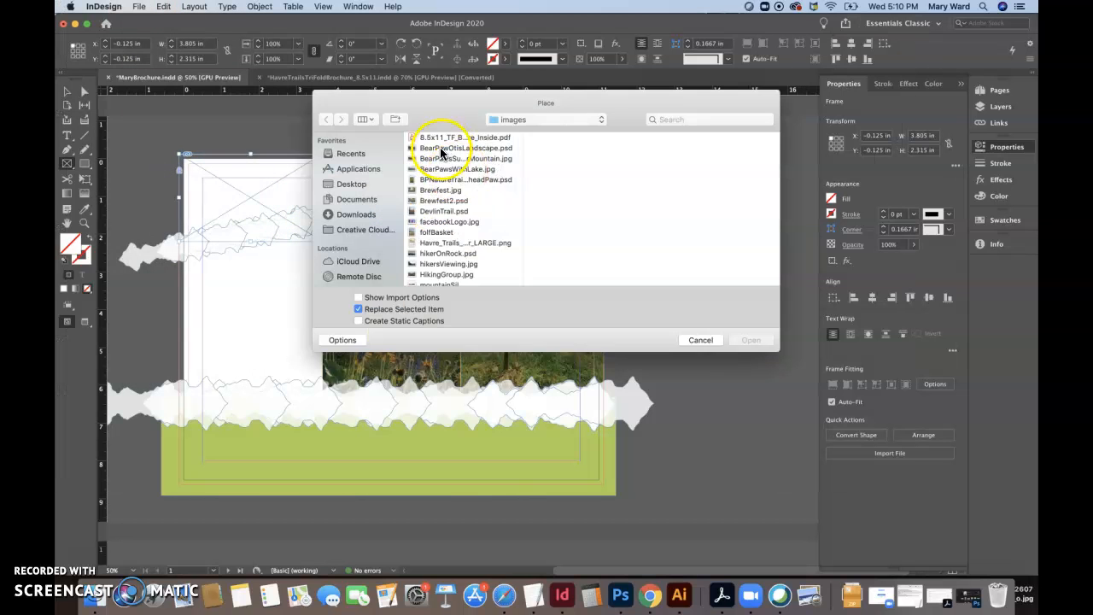
left_click(441, 149)
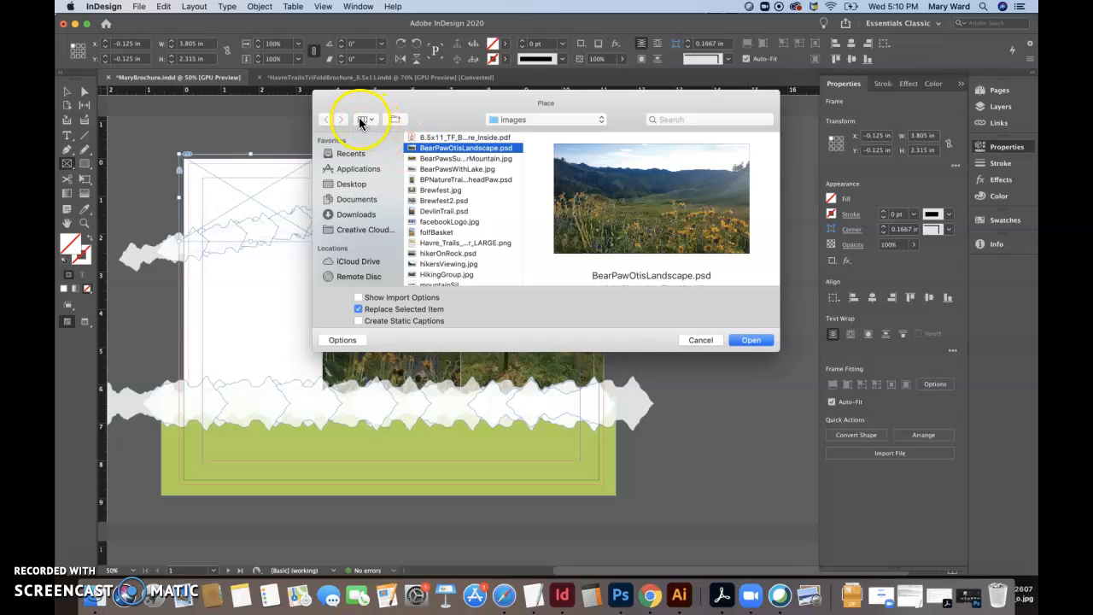
key("Down")
key("Down")
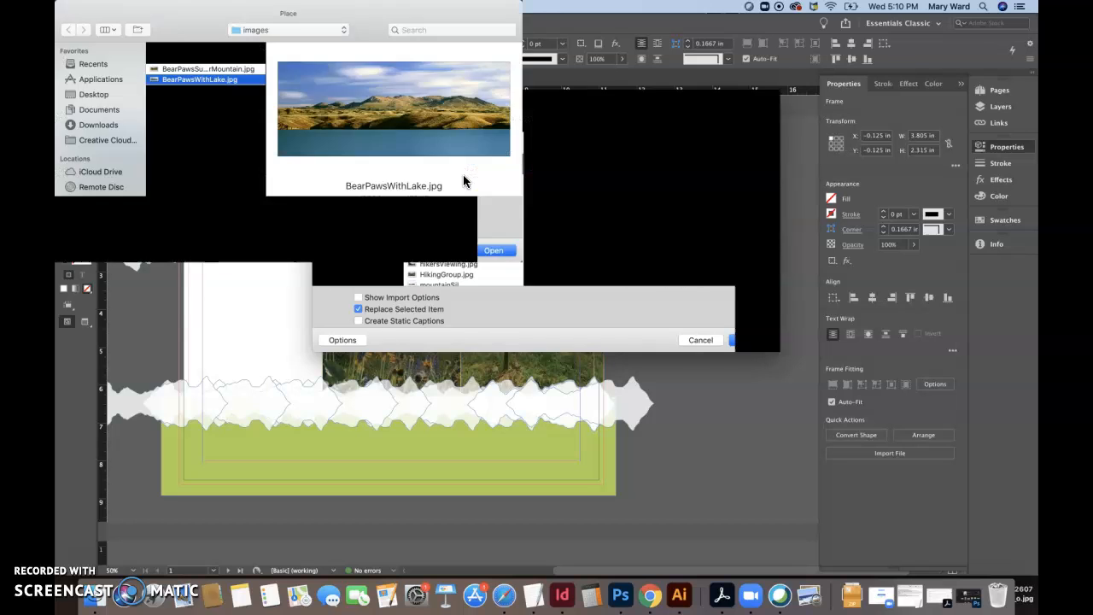
key("Down")
key("Down")
key("Down")
key("Down")
key("Down")
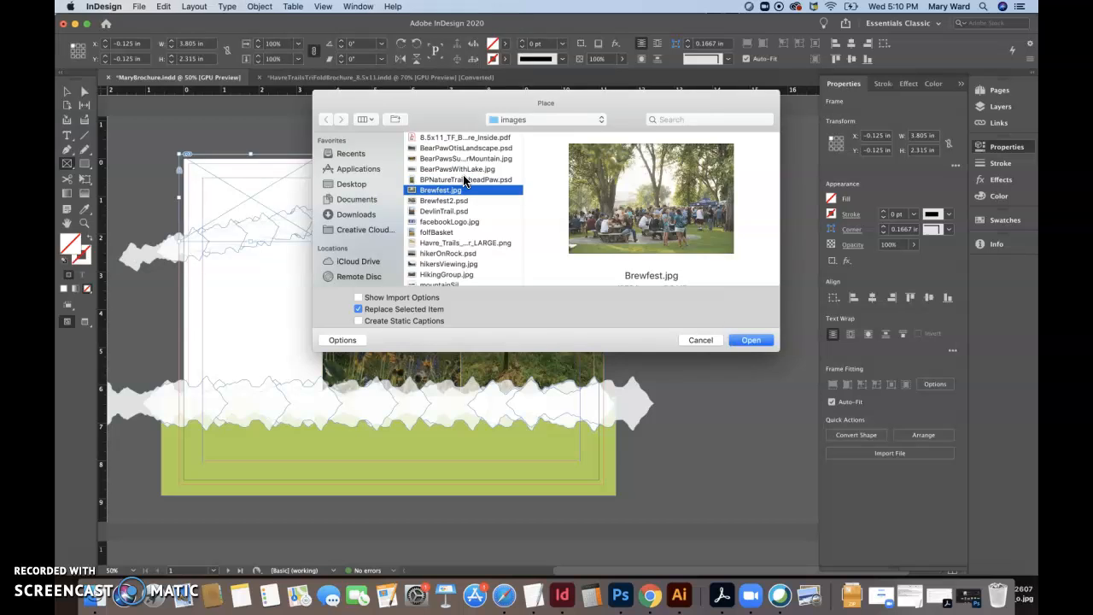
key("Down")
key("Down")
key("Down")
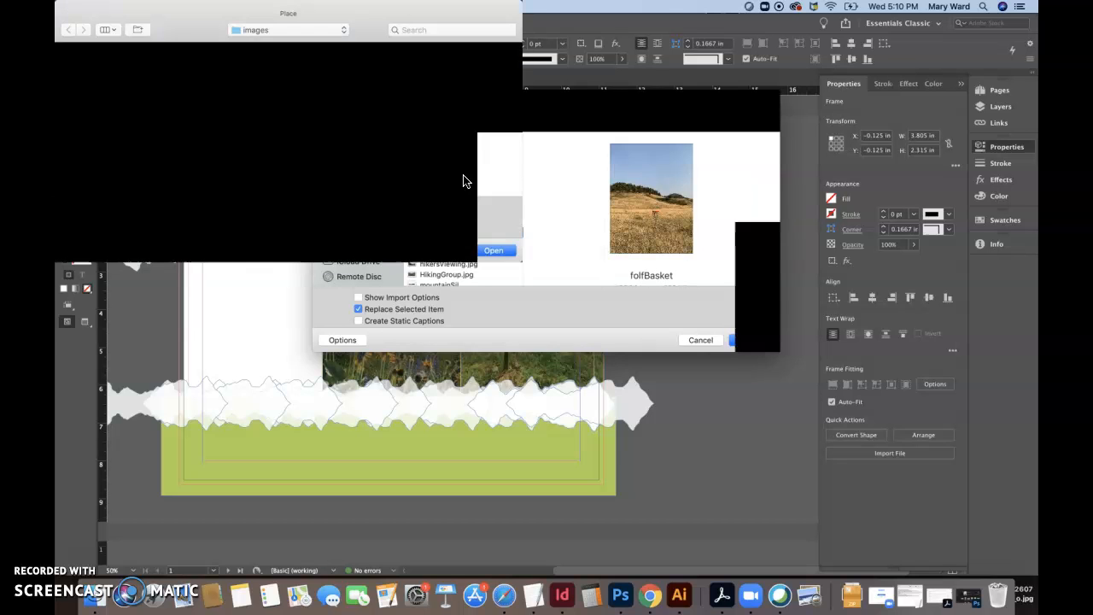
key("Down")
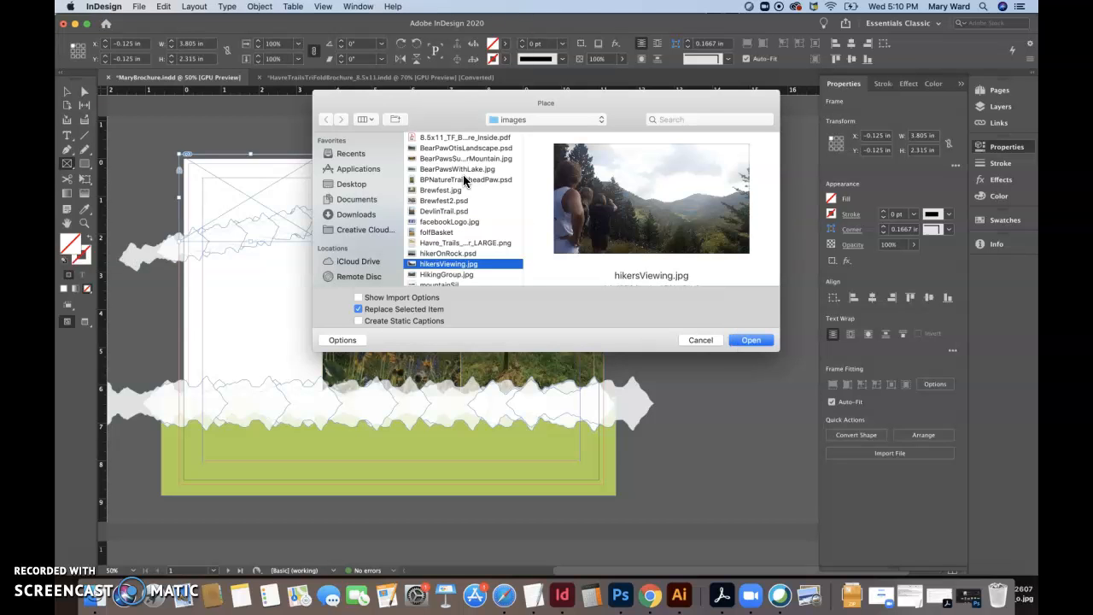
left_click(743, 340)
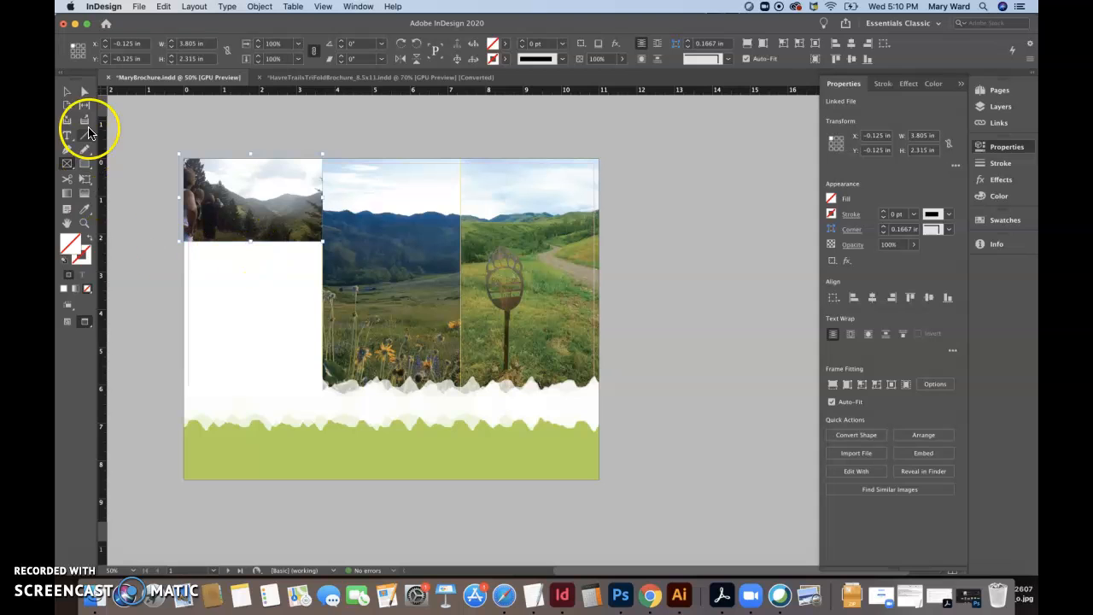
Step: Send the hikers photo to the back so it sits behind the white torn-edge group
left_click(124, 157)
left_click(208, 201)
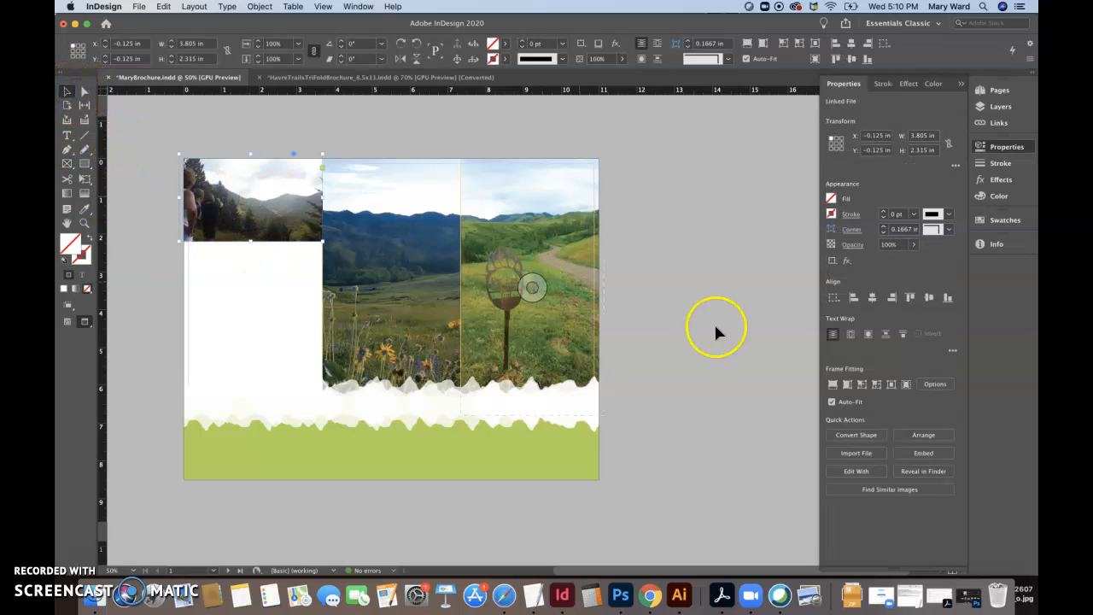
left_click(924, 438)
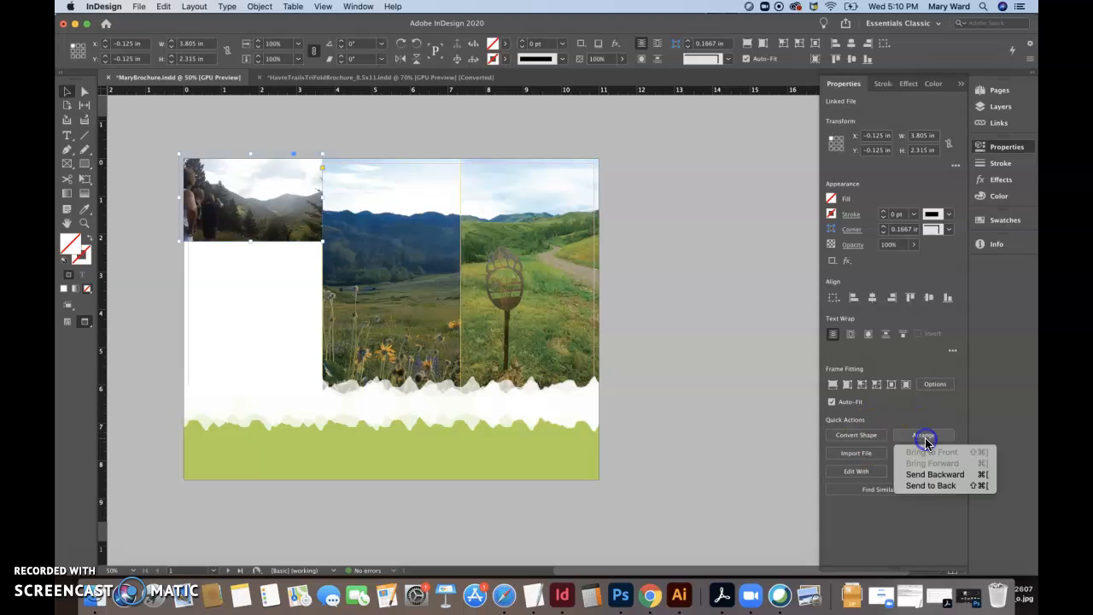
left_click(929, 484)
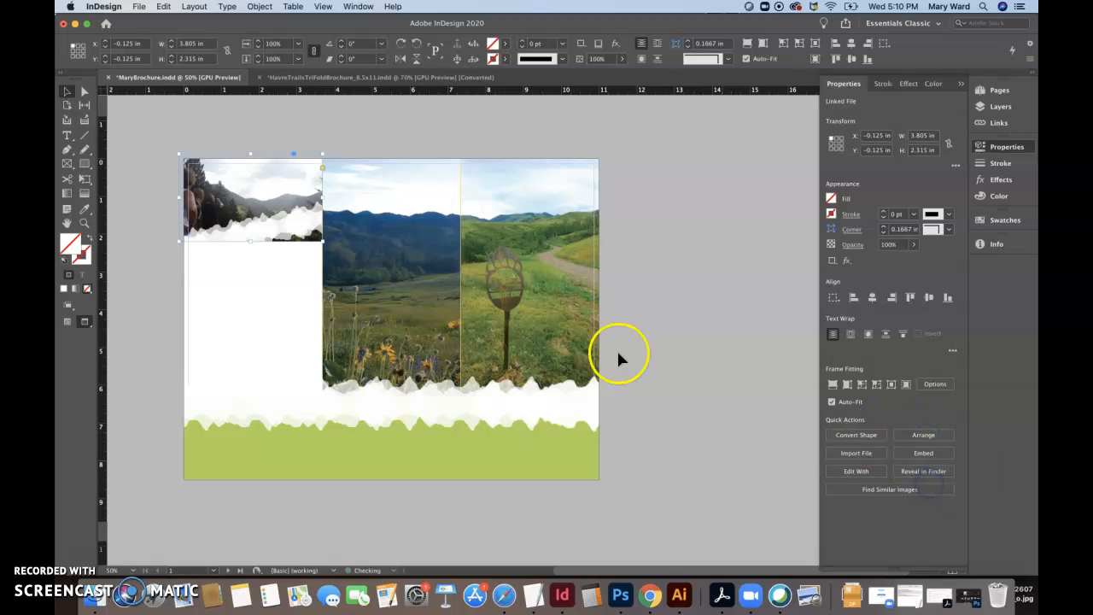
Step: Rotate the torn-edge group to 7.25° and move it down over the bottom edge of the hikers photo
left_click(277, 232)
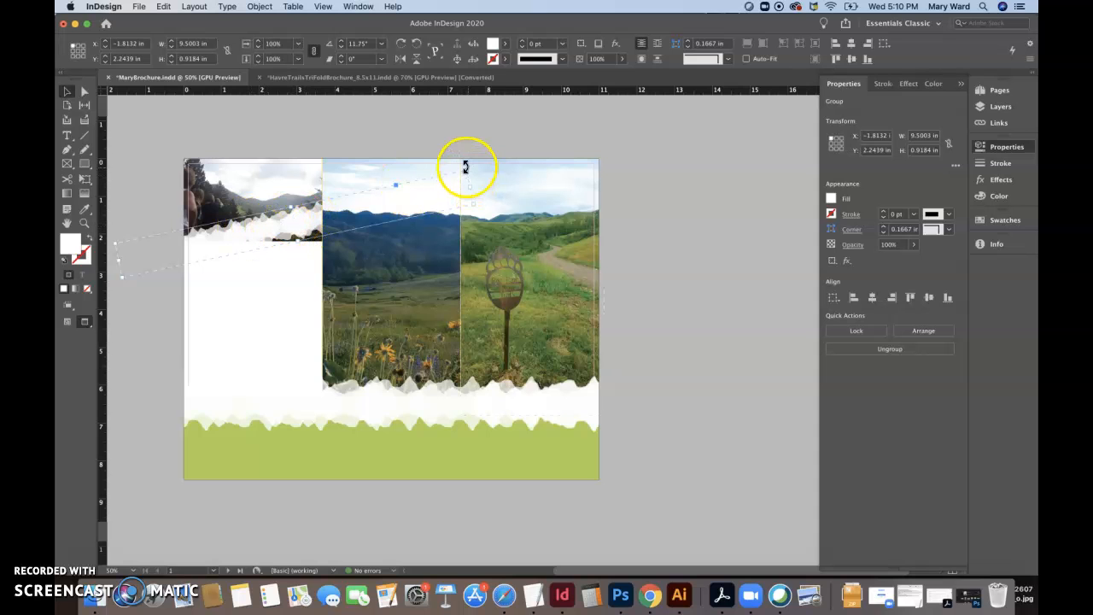
left_click_drag(466, 167, 475, 177)
left_click_drag(296, 220, 292, 238)
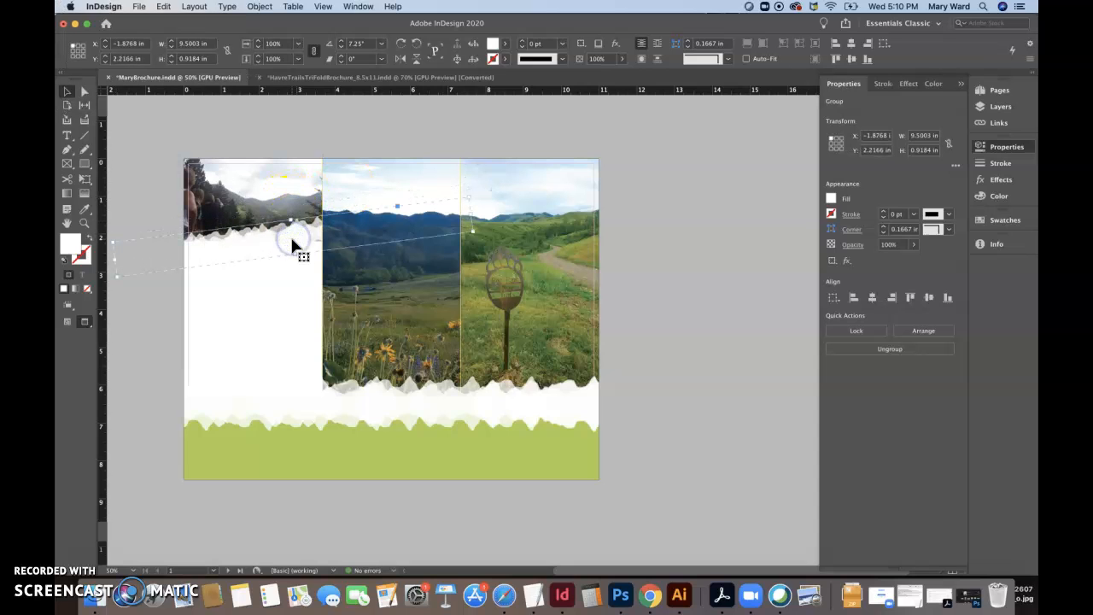
key("Down")
key("Down")
key("Down")
key("Down")
key("Down")
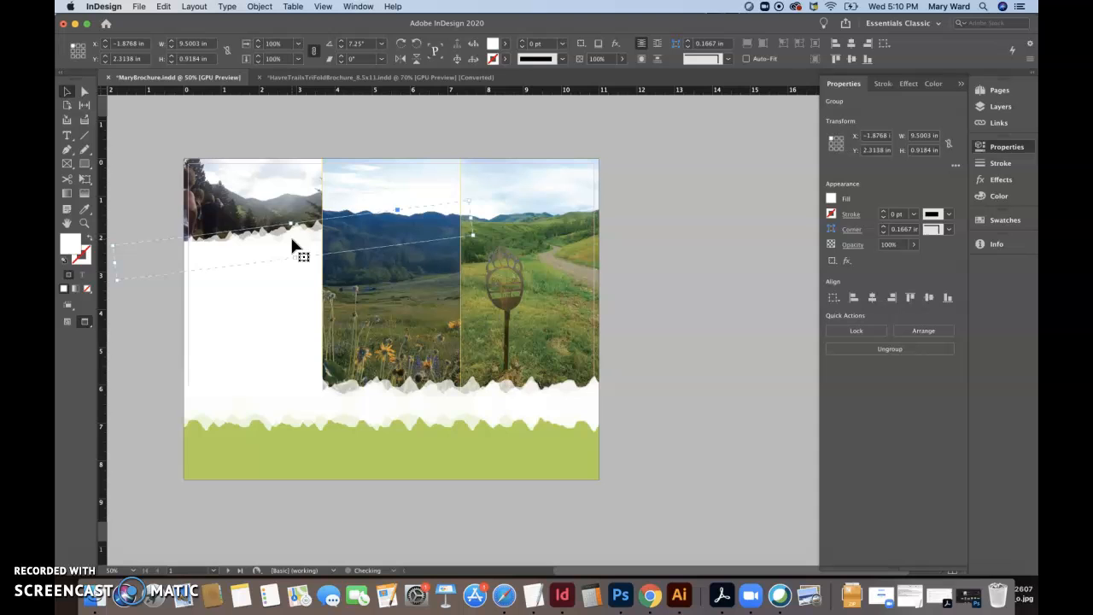
Step: Stretch the torn-edge group to about 1.15 in tall, rotate it to 5.25° and nudge it down over the photo's bottom edge
left_click_drag(112, 239, 112, 242)
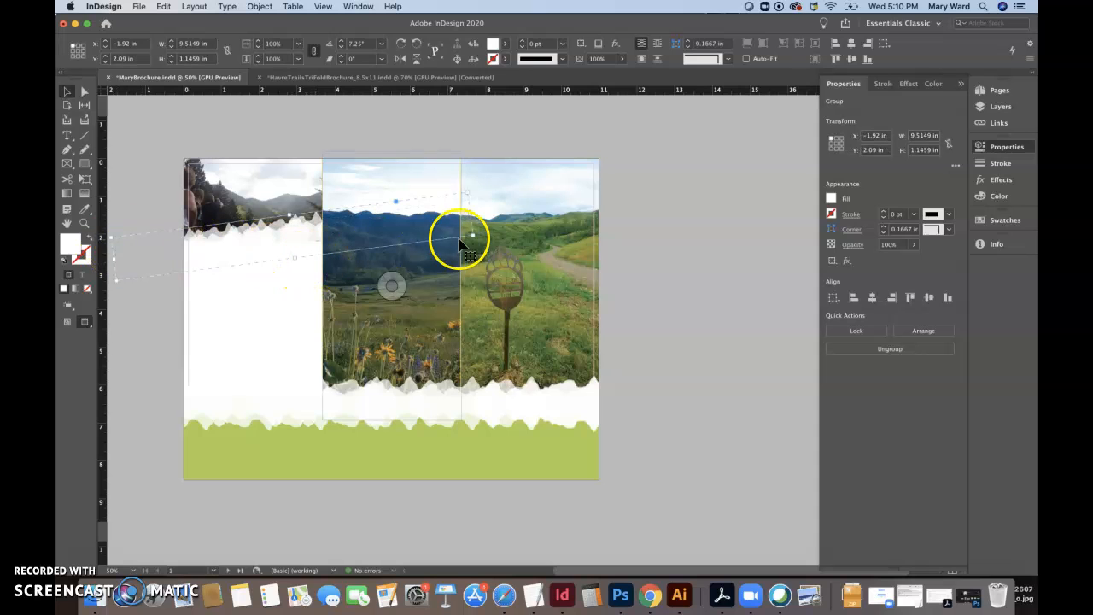
left_click_drag(475, 239, 479, 251)
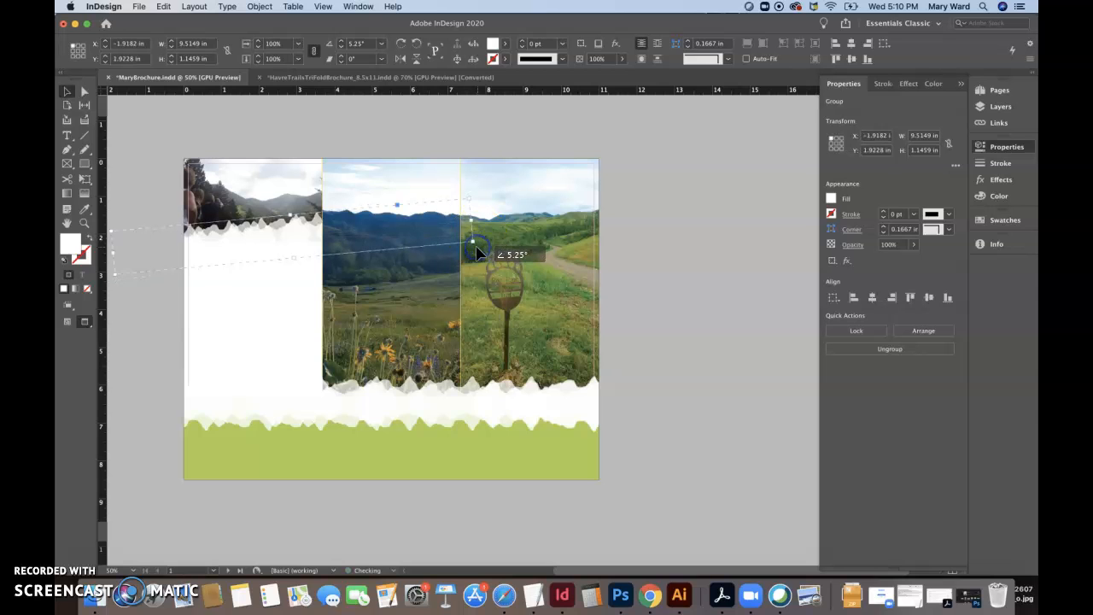
key("Down")
key("Down")
key("Down")
key("Down")
key("Down")
key("Down")
key("Down")
key("Down")
key("Down")
key("Down")
key("Down")
key("Down")
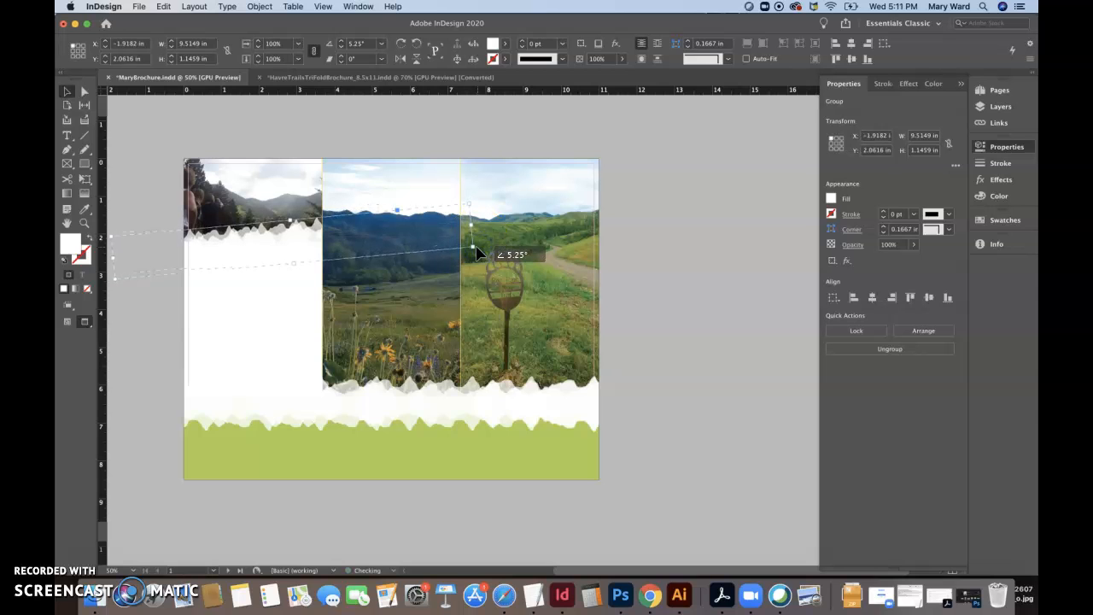
Step: Fade the bottom edge of the hikers photo with a short vertical Gradient Feather, trying longer and higher fades first
left_click(239, 116)
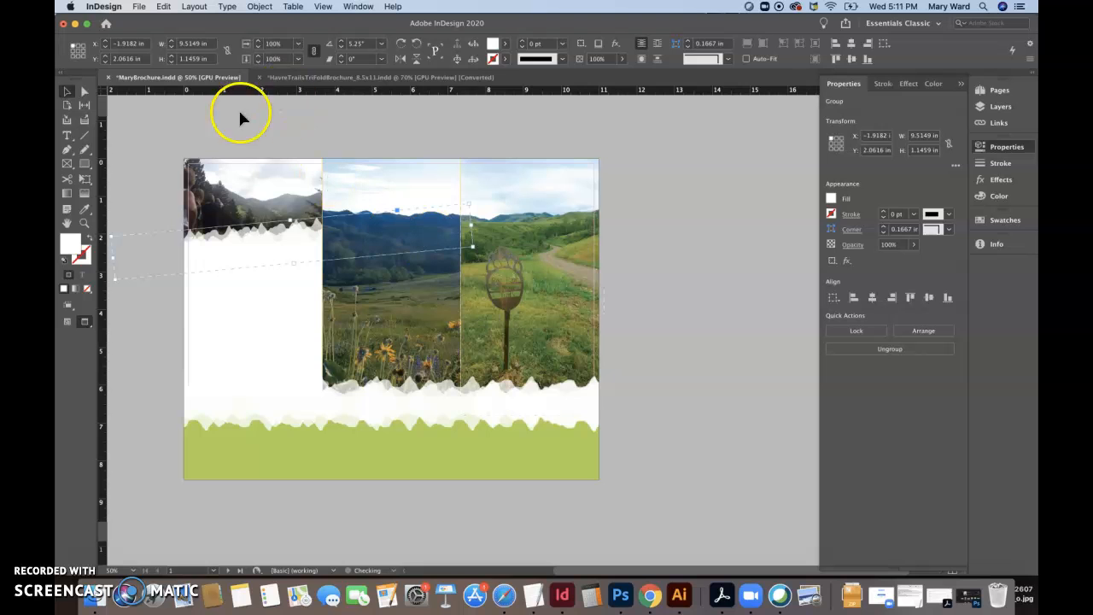
key("super+1")
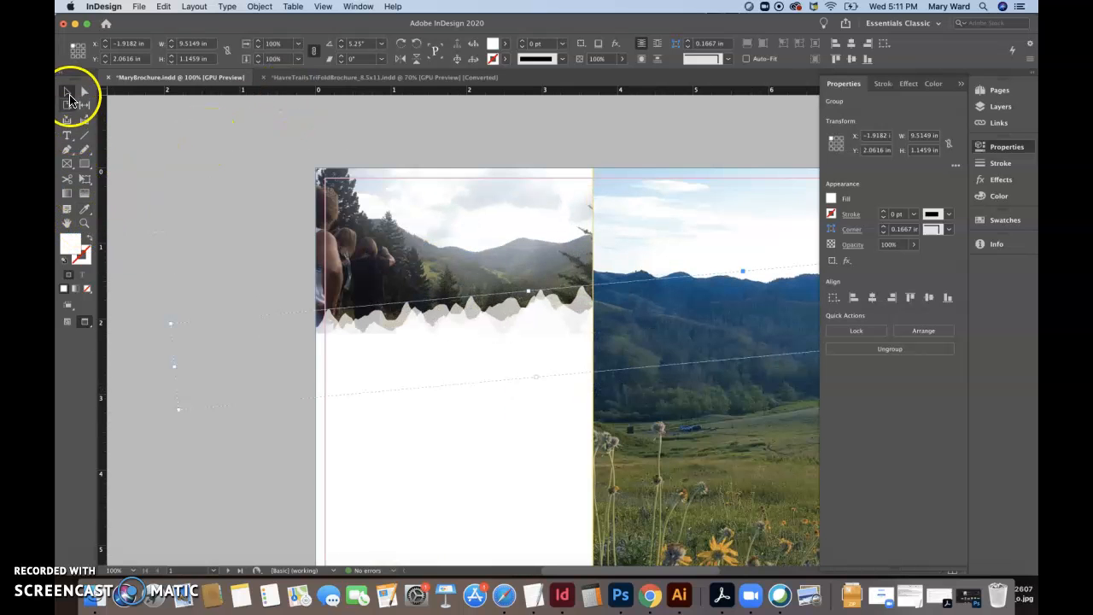
left_click(361, 214)
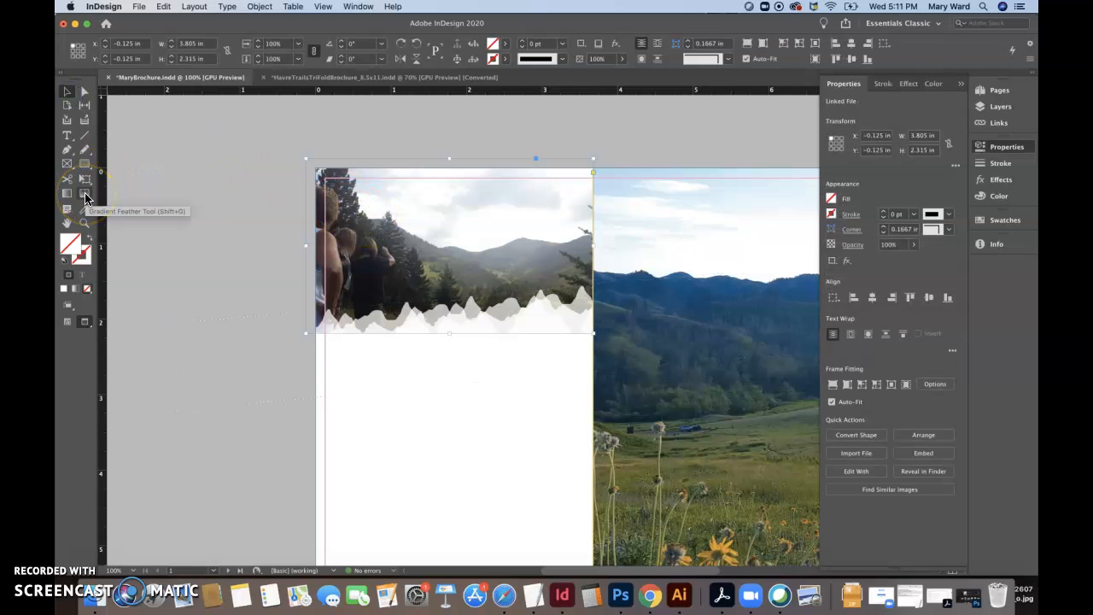
left_click(85, 196)
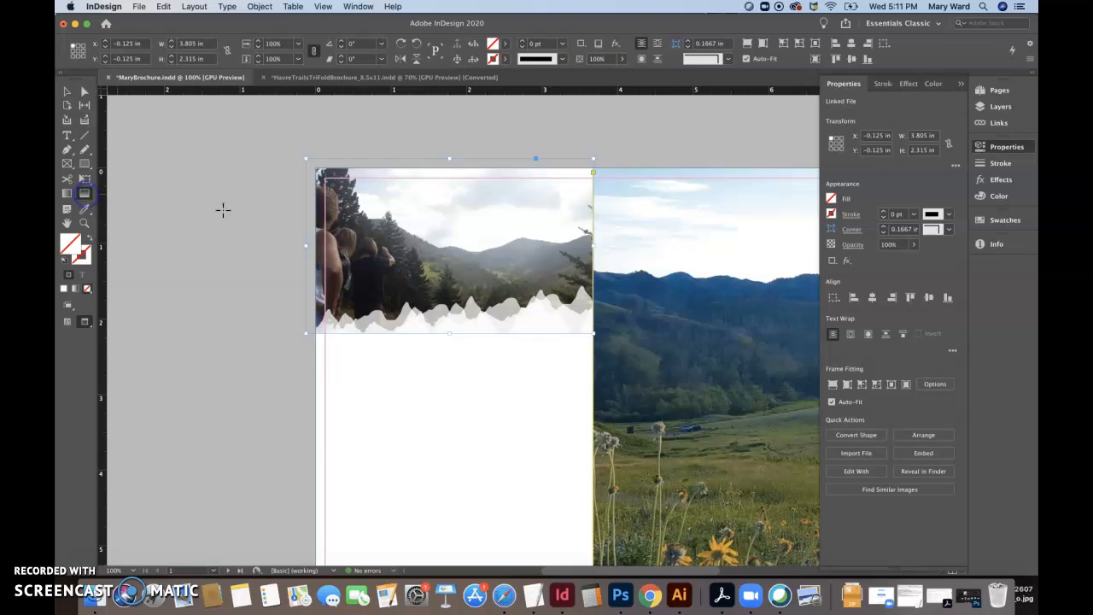
left_click_drag(478, 323, 477, 348)
left_click_drag(446, 224, 445, 498)
left_click_drag(443, 186, 444, 231)
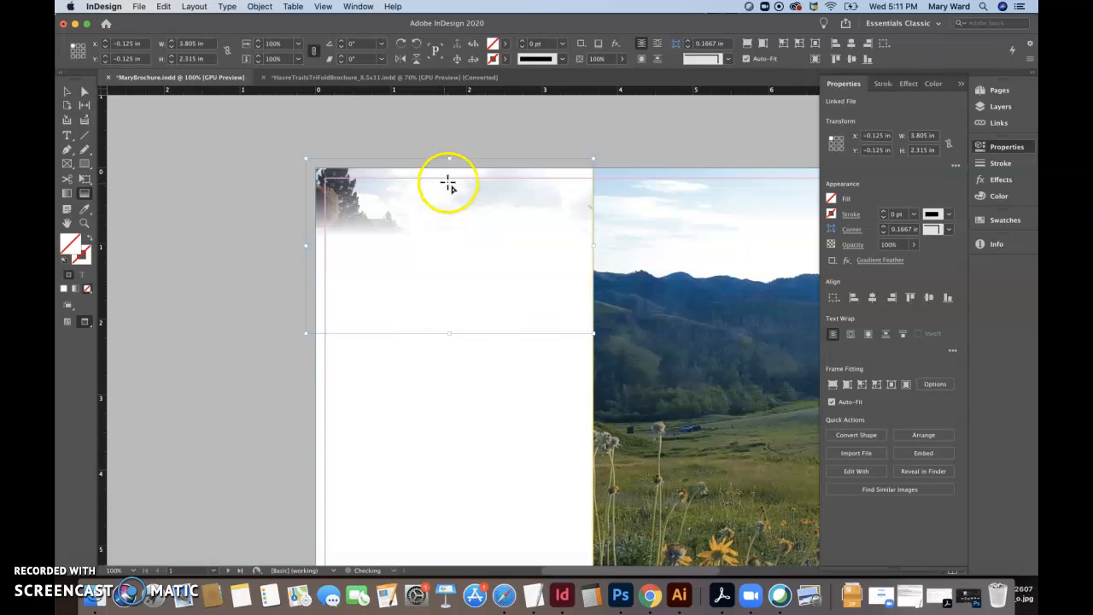
left_click_drag(447, 184, 448, 212)
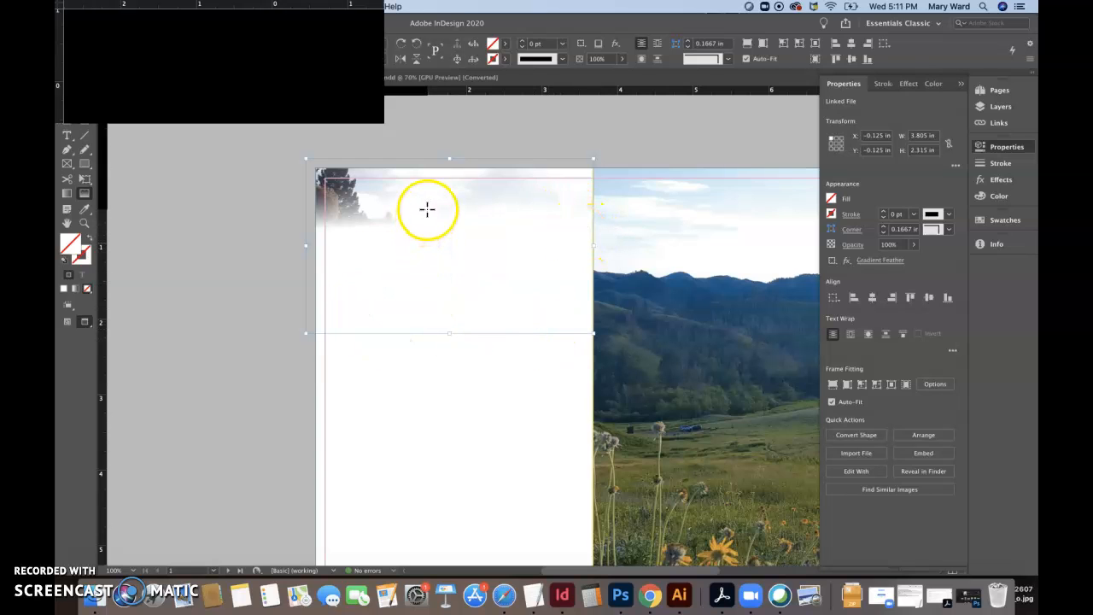
left_click_drag(445, 318, 456, 344)
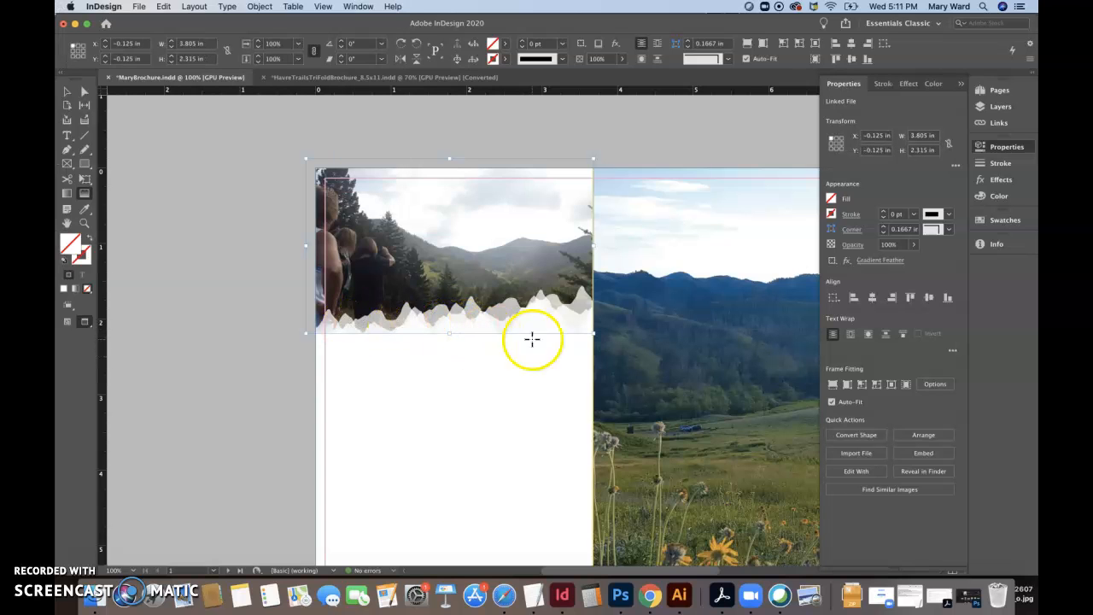
left_click(147, 171)
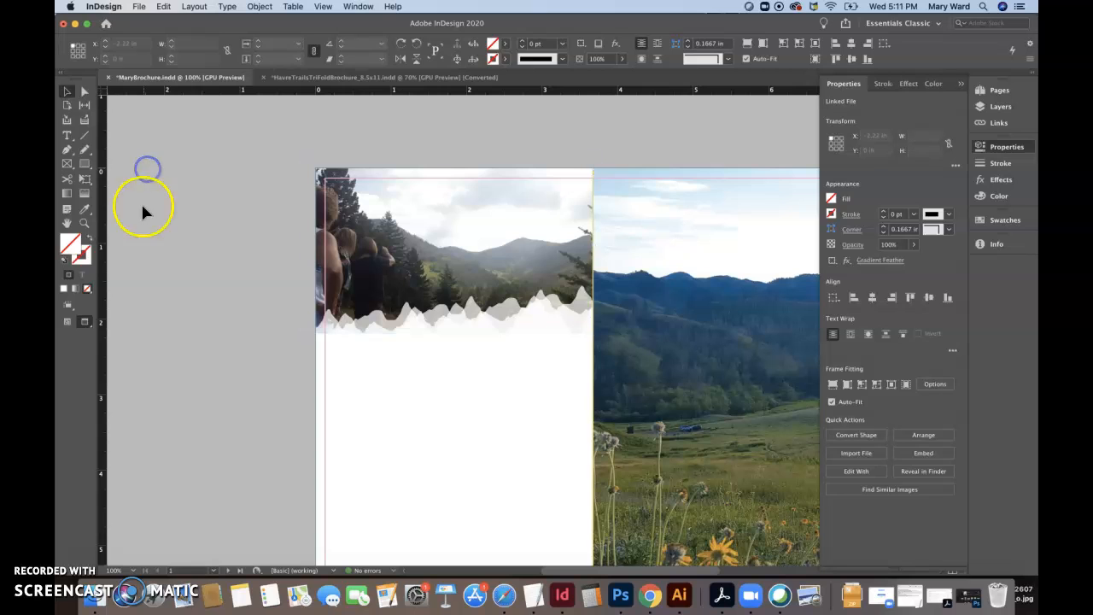
Step: Duplicate the torn-edge group and nudge the copy over the original to about X -1.916 in, Y 2.077 in
left_click(409, 338)
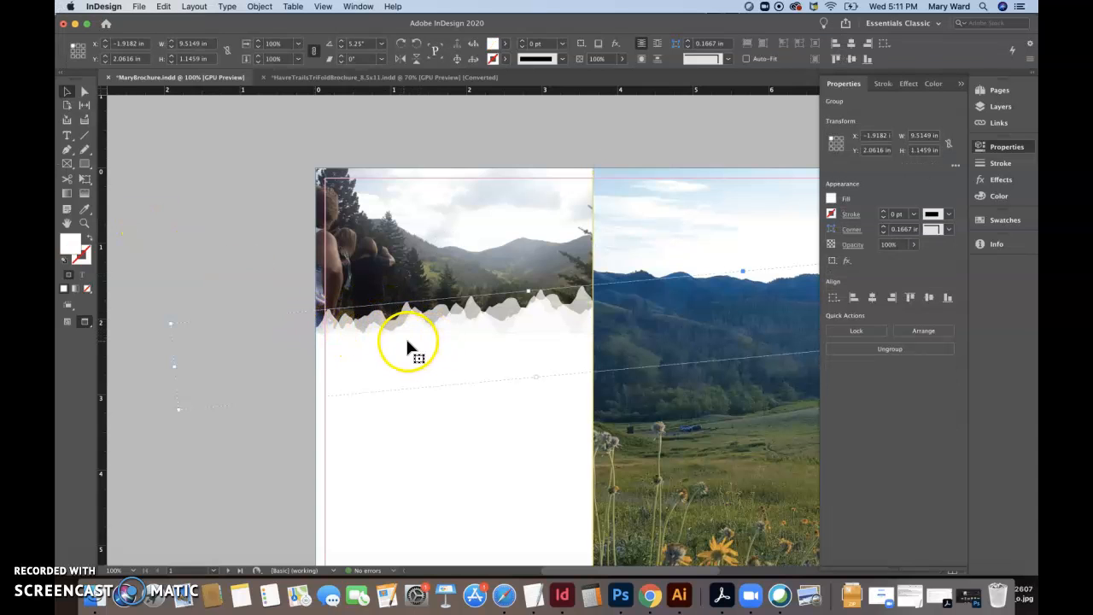
left_click_drag(407, 343, 407, 339)
left_click_drag(482, 340, 472, 345)
key("shift+Right")
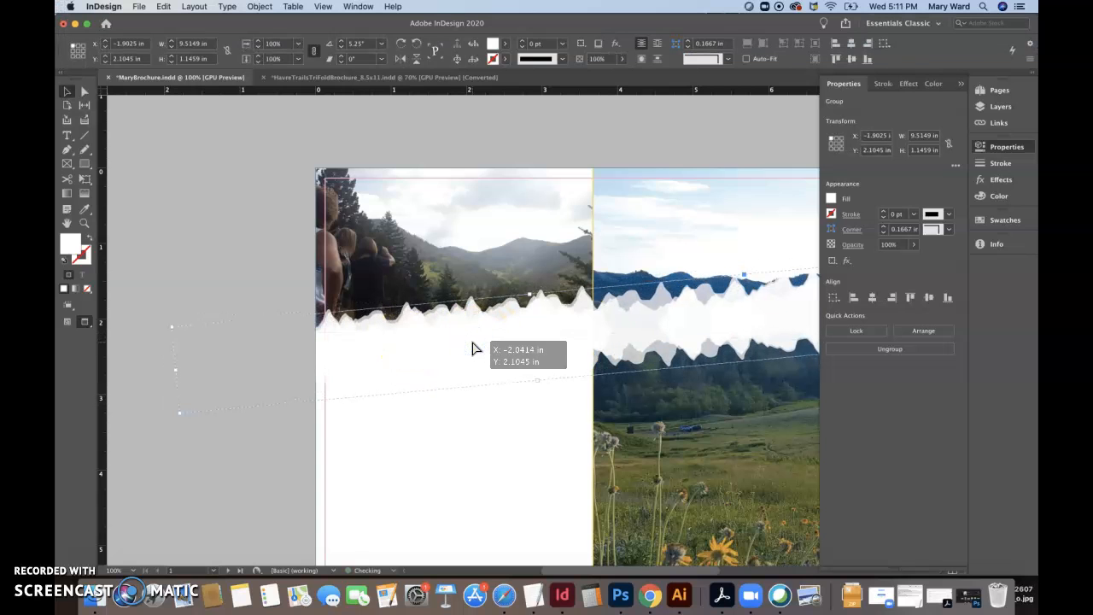
key("Up")
key("Up")
key("Up")
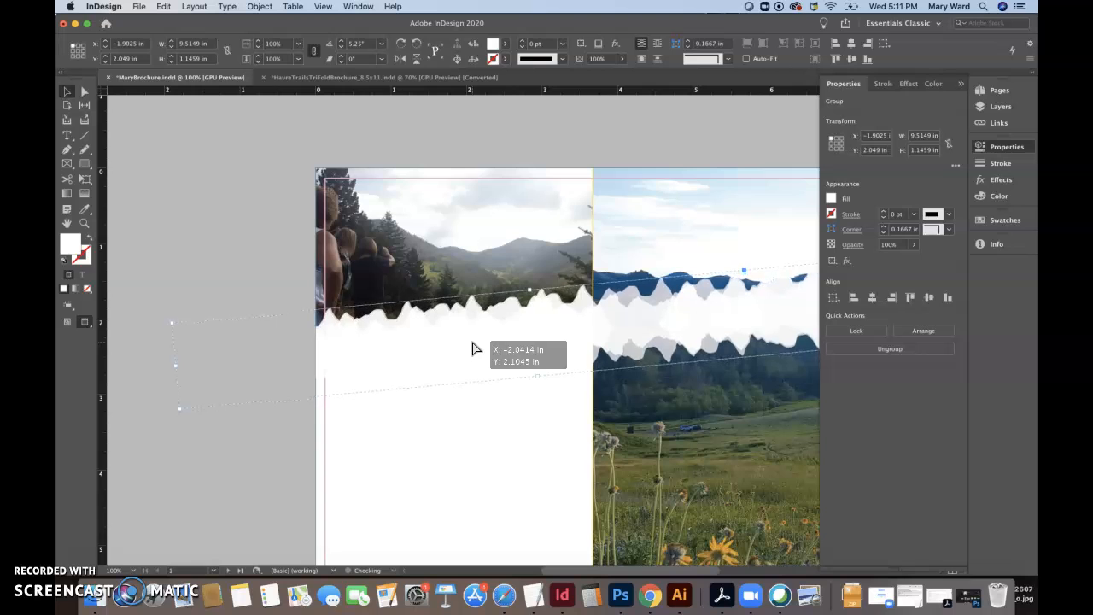
key("Down")
key("Left")
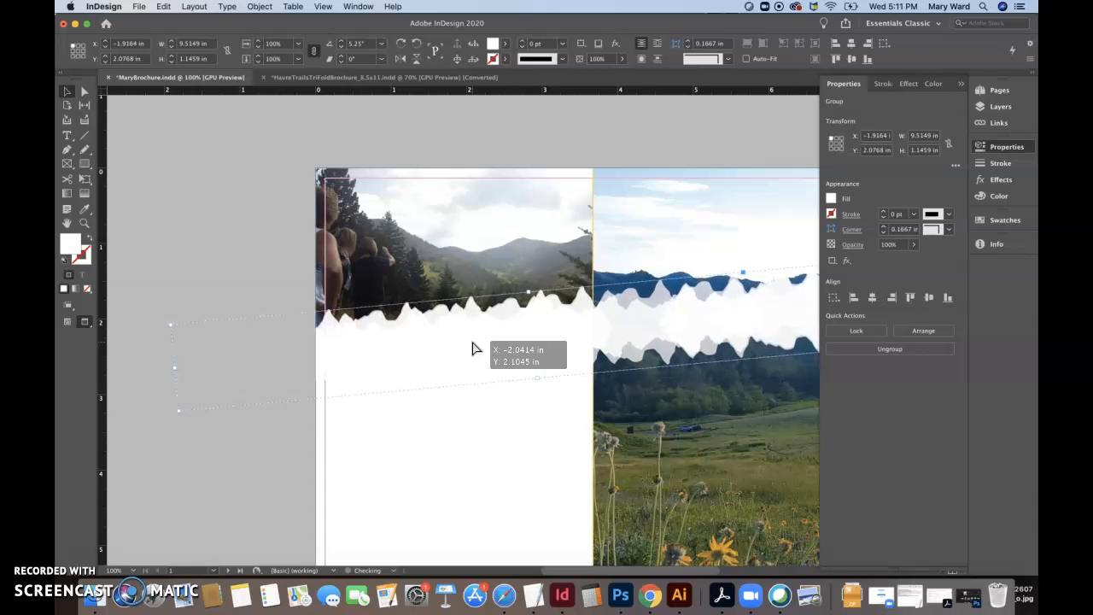
Step: Align the torn-edge copy with the original group by their top edges and left edges
left_click(212, 338)
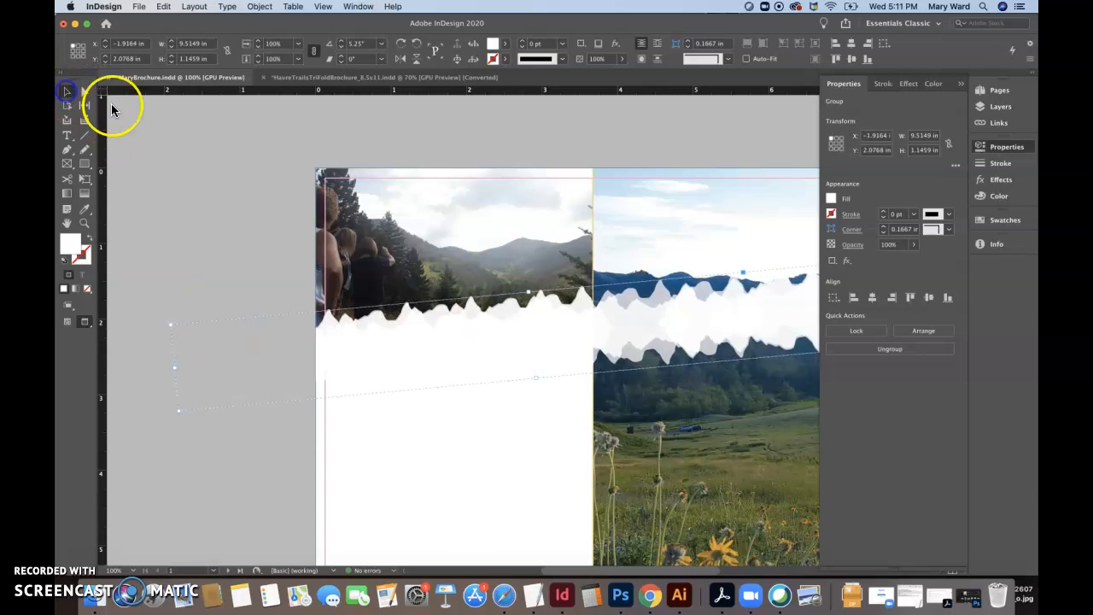
left_click(164, 160)
key("w")
left_click_drag(241, 356, 255, 444)
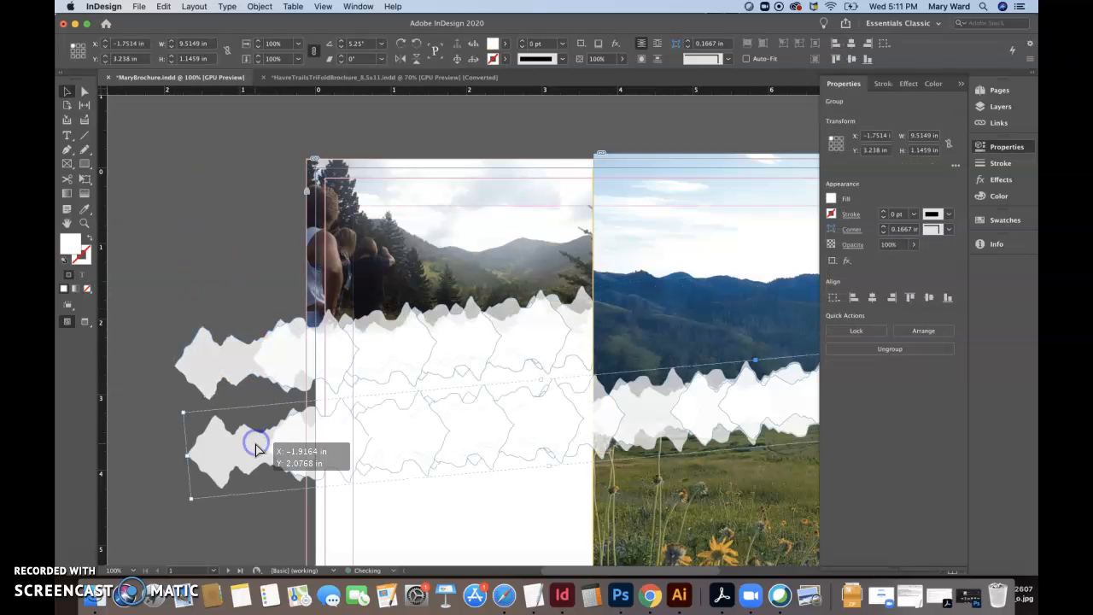
left_click(228, 377, "shift")
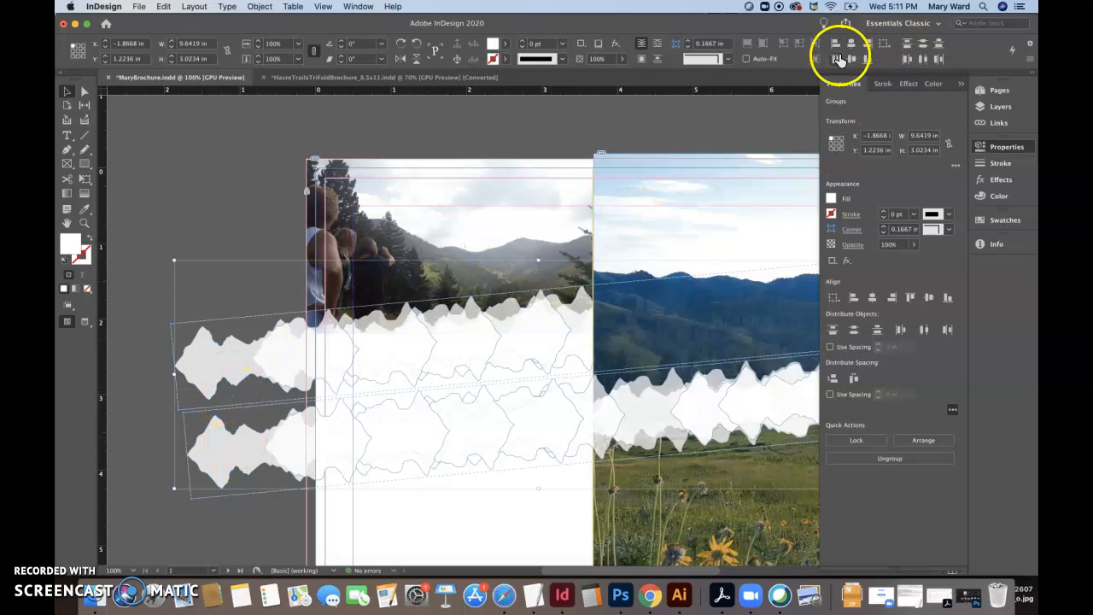
left_click(835, 59)
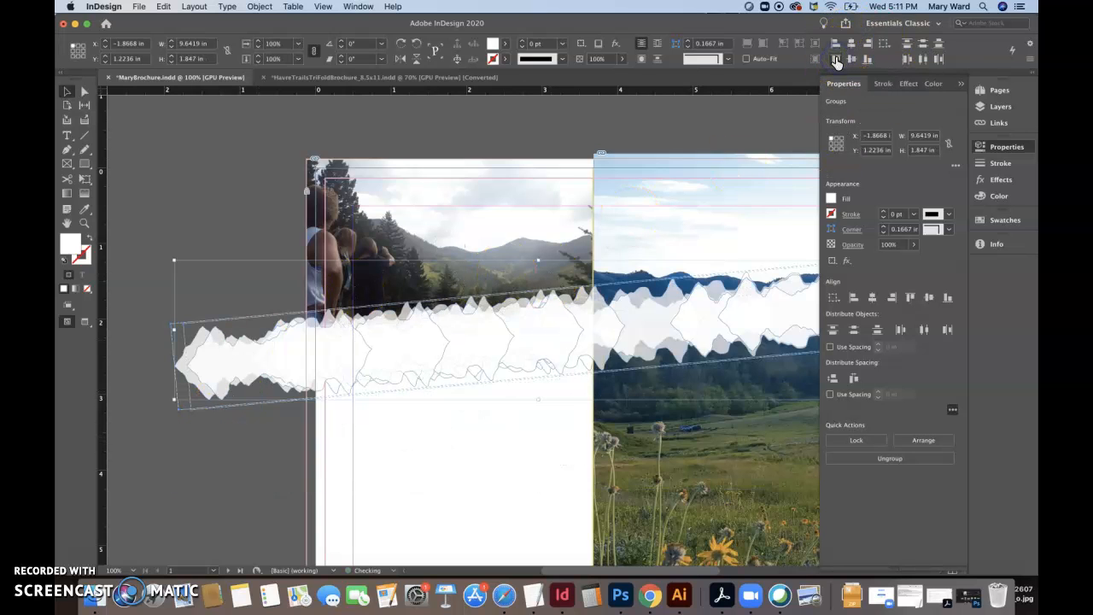
left_click(834, 47)
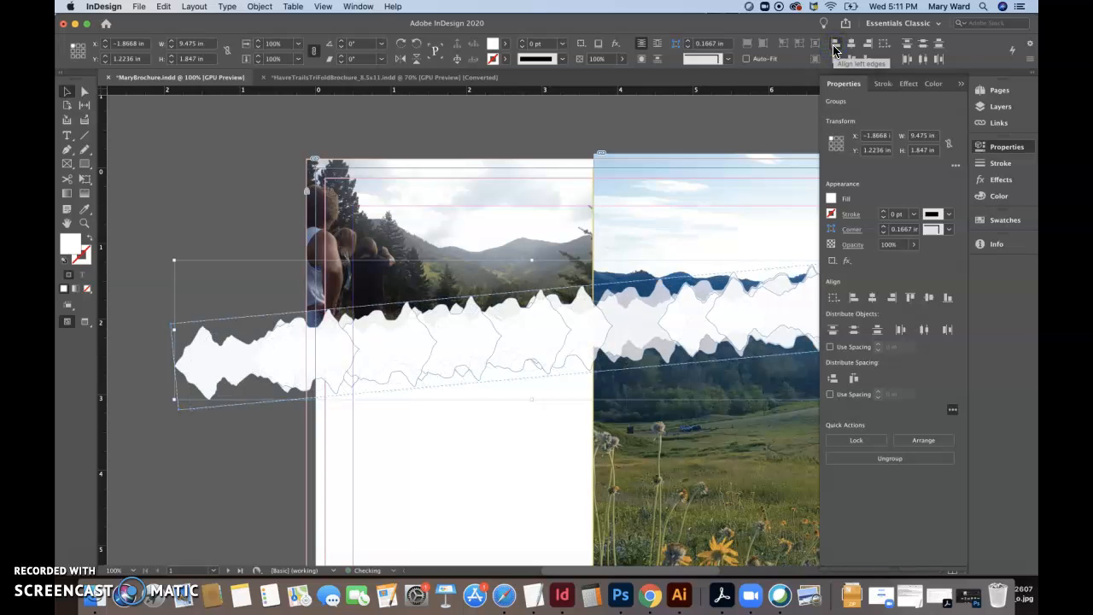
Step: Send both aligned torn-edge groups to the back, behind the brochure photos
left_click(922, 440)
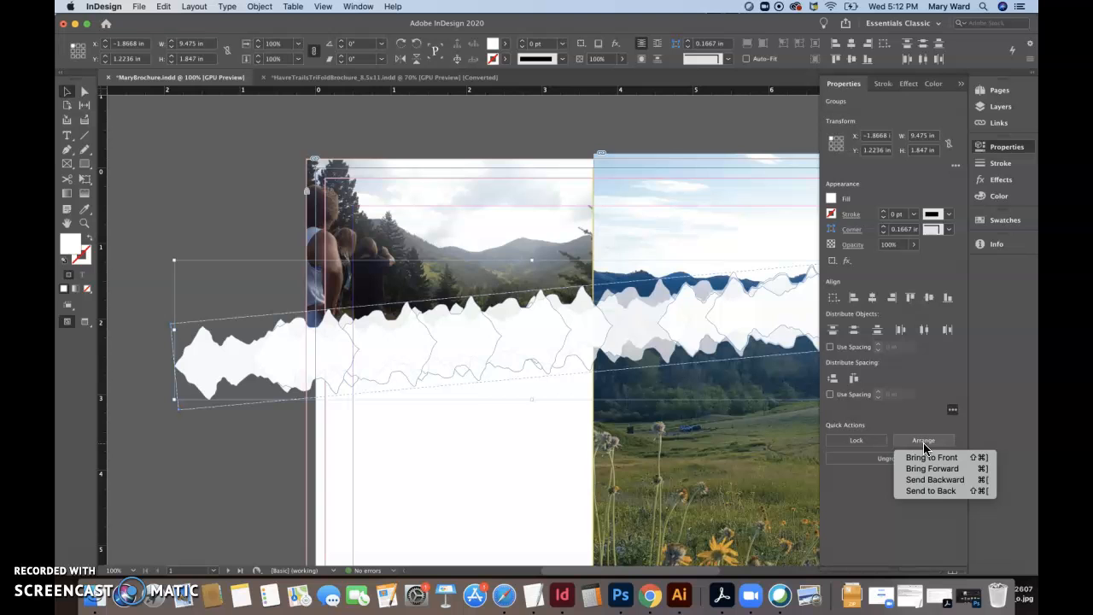
left_click(932, 481)
left_click(932, 492)
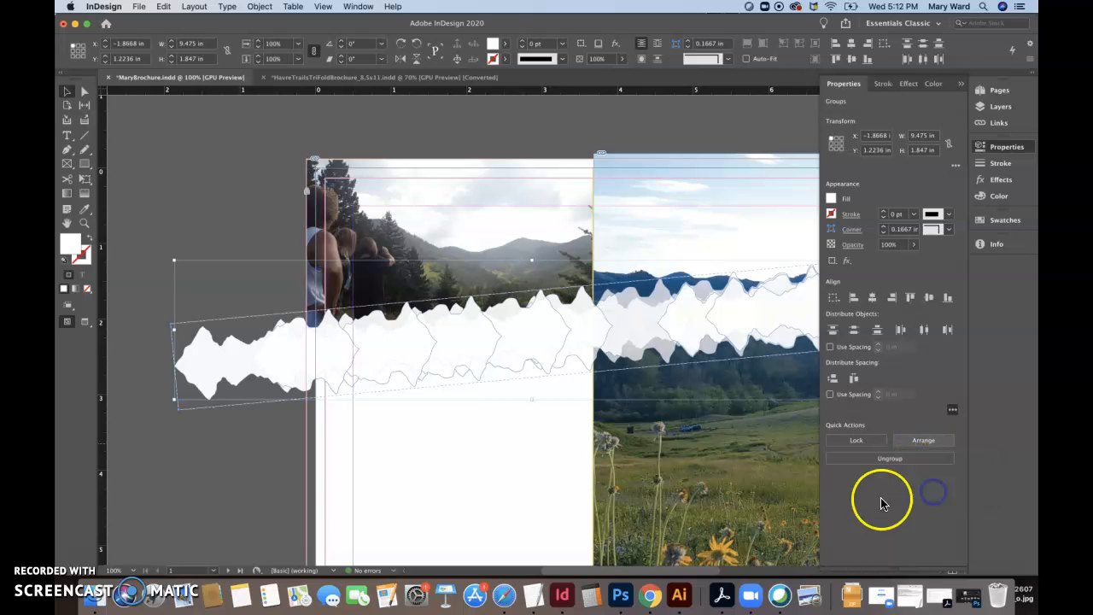
left_click(429, 459)
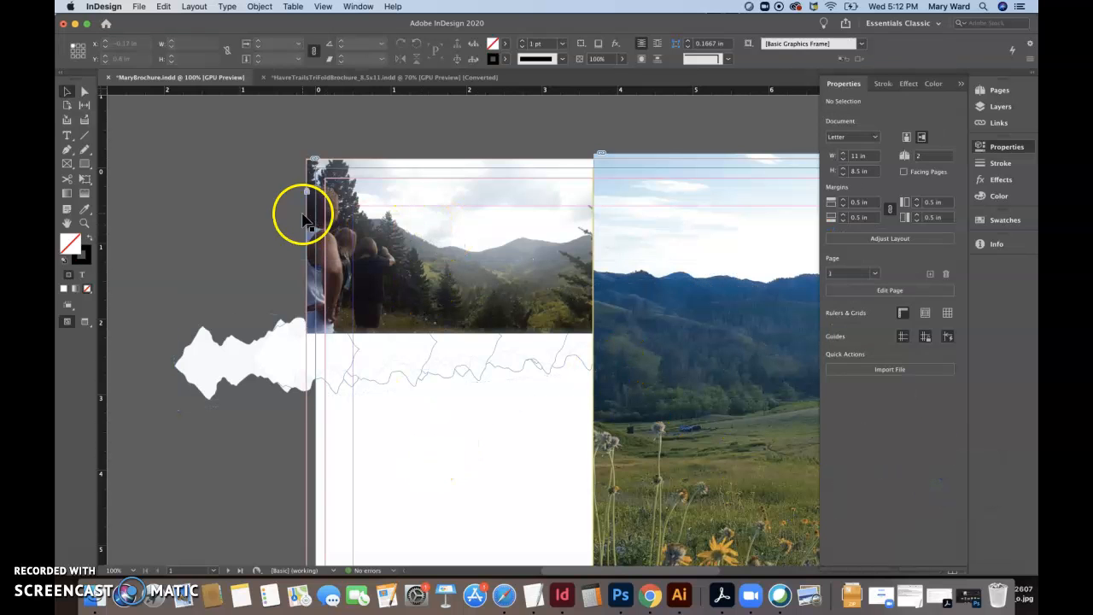
Step: Send the hikers photo to the back so it sits behind the torn-edge groups
left_click(67, 91)
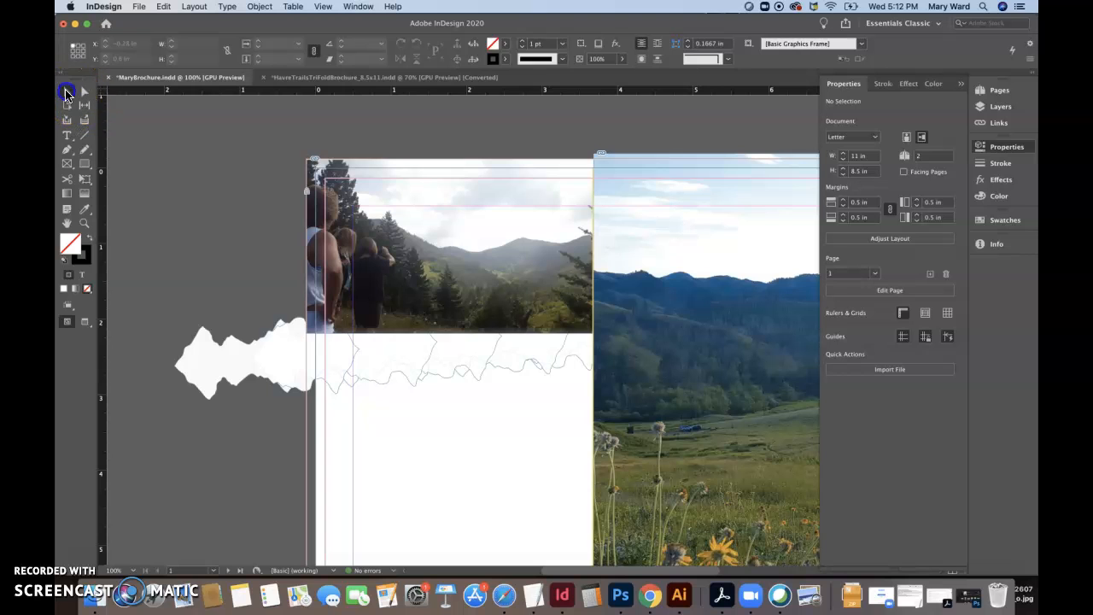
left_click(379, 238)
left_click(919, 441)
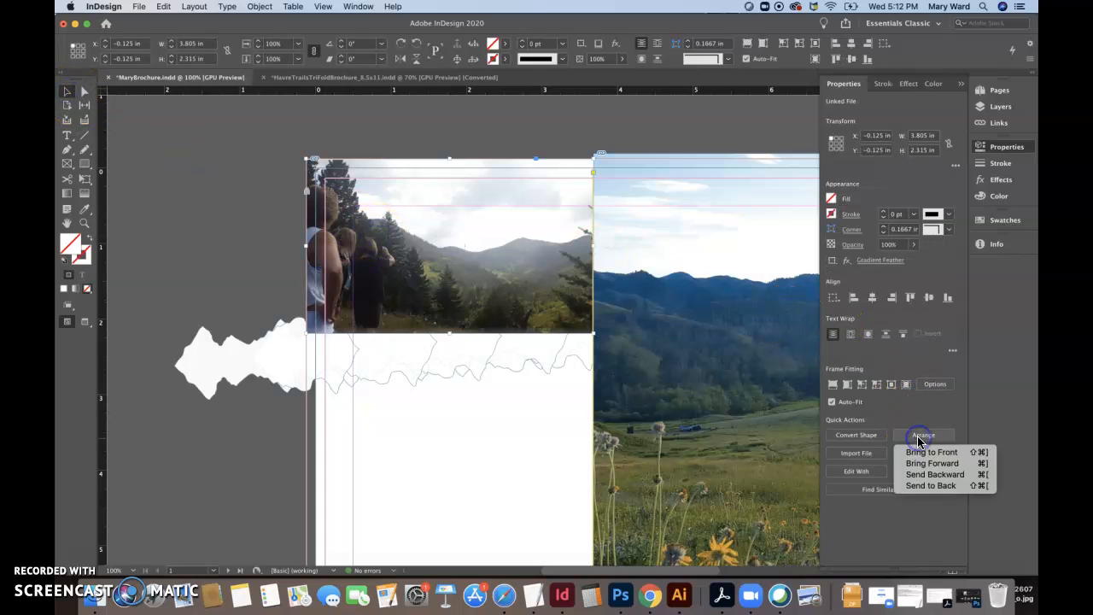
left_click(929, 490)
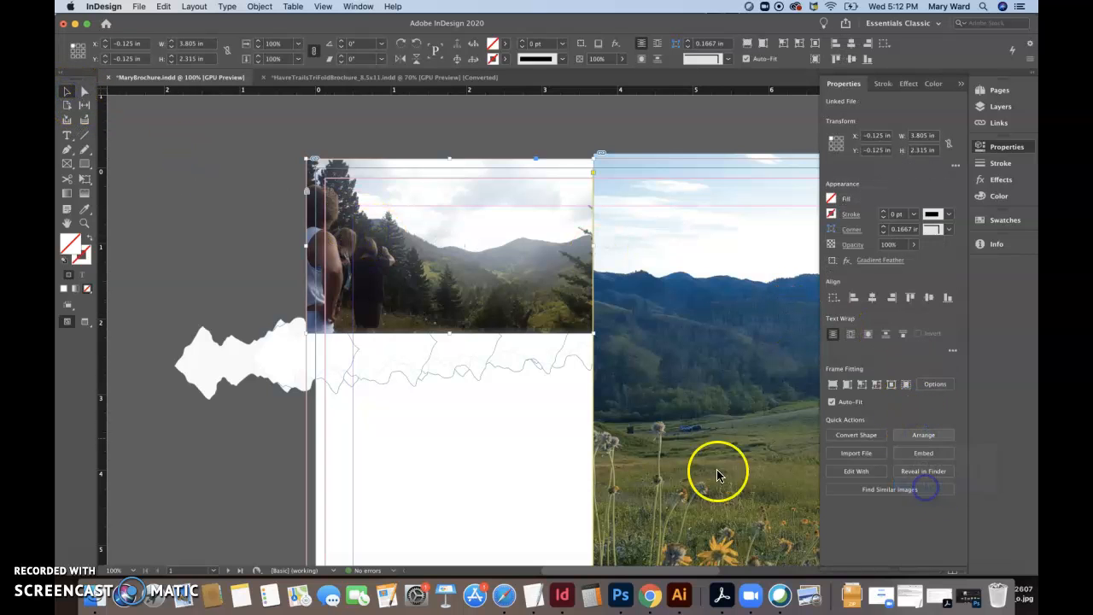
Step: Select both torn-edge groups below the hikers photo and combine them into one group
left_click(467, 419)
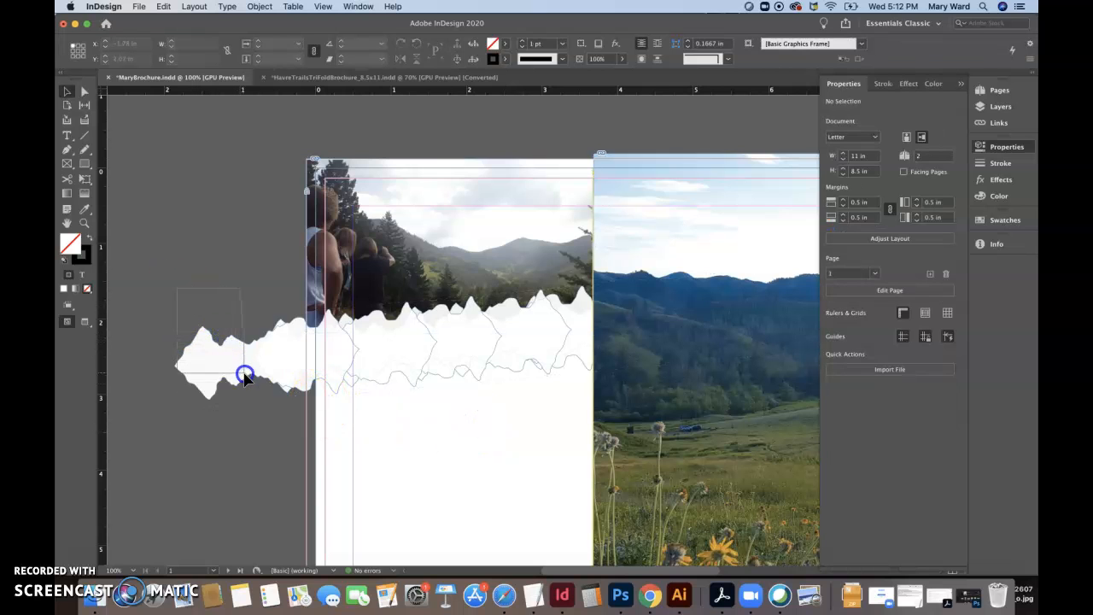
left_click(272, 425)
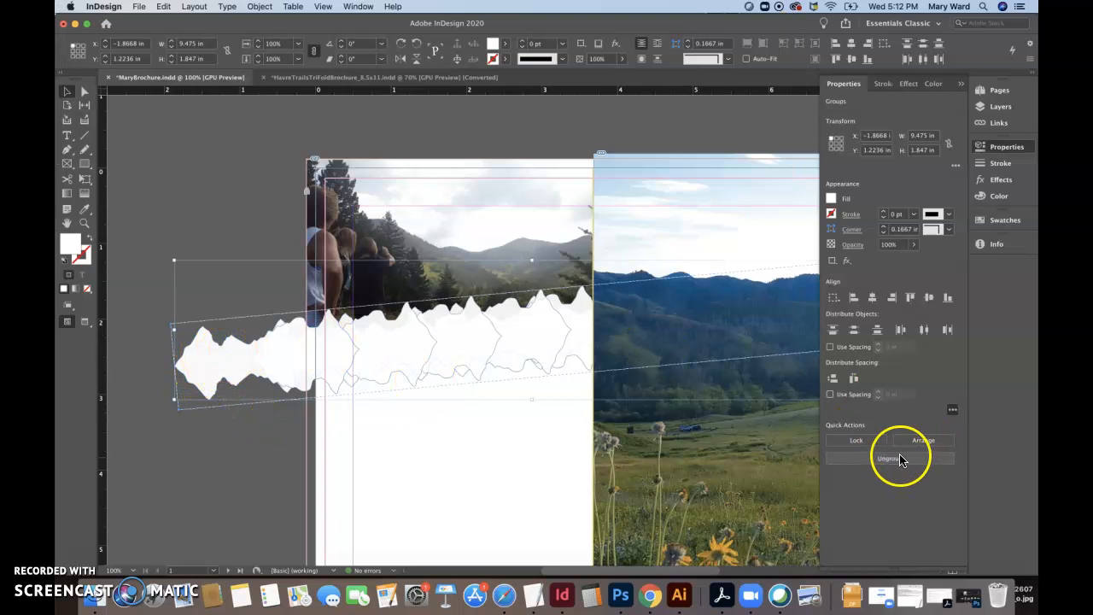
key("super+g")
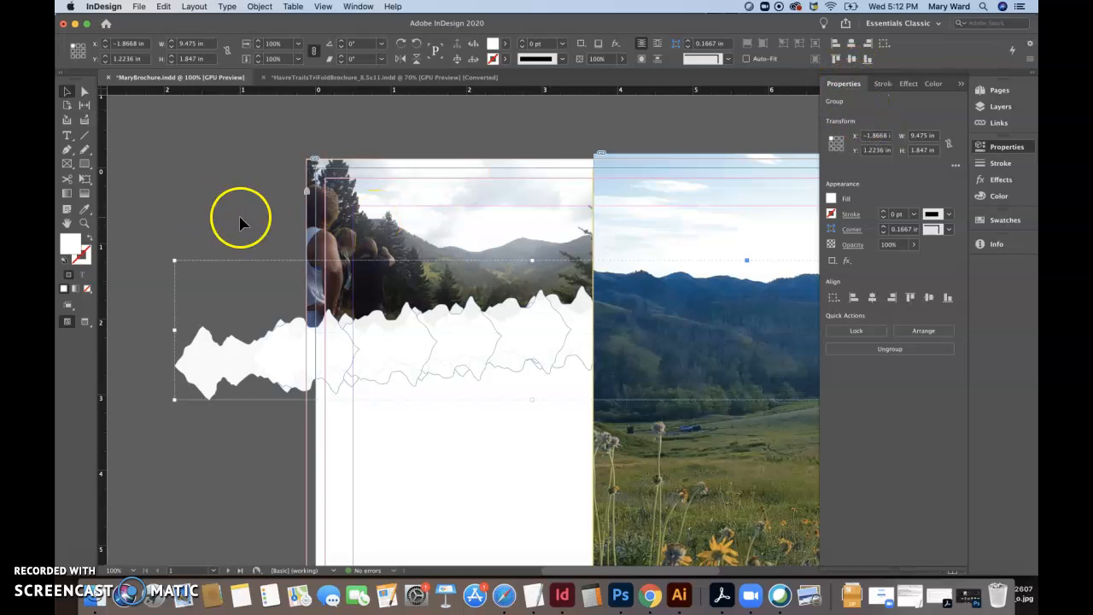
left_click(196, 393)
left_click_drag(197, 393, 197, 395)
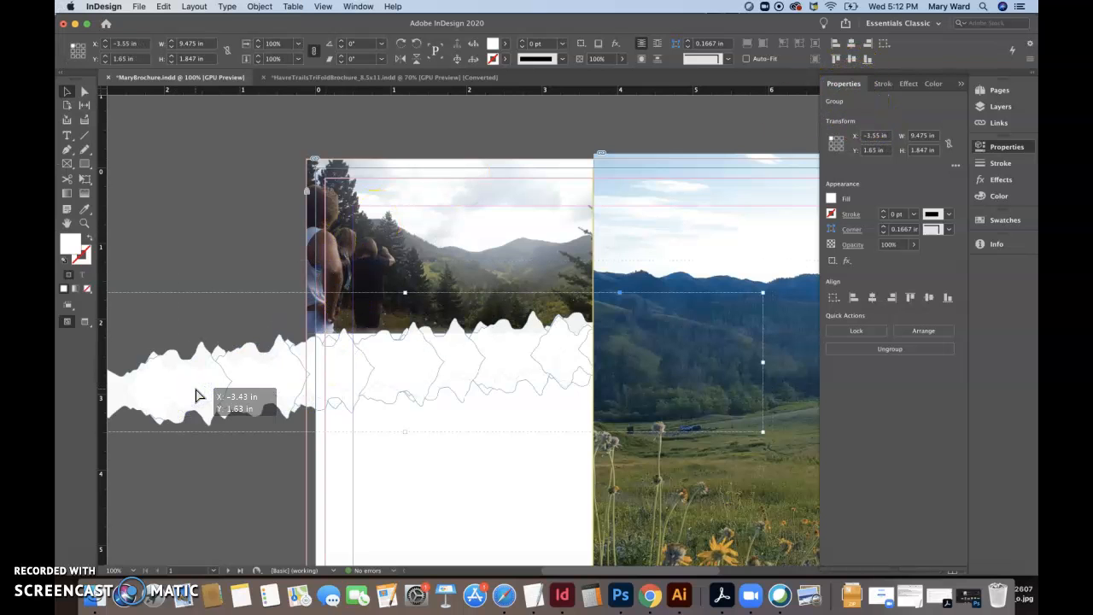
key("super+z")
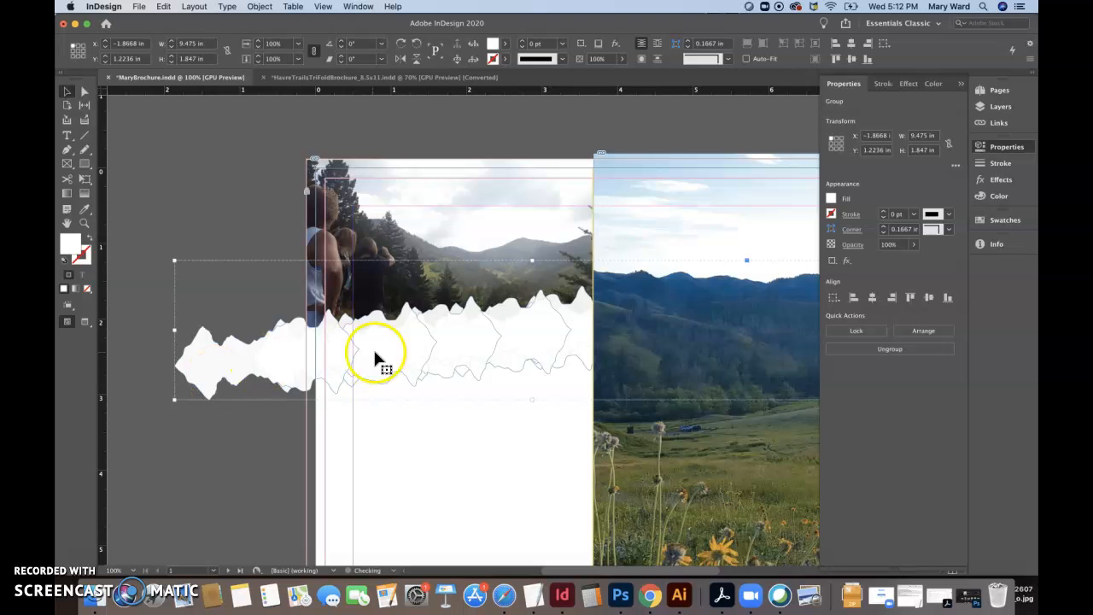
Step: Switch to preview mode and rotate the combined torn-edge group to 3°
left_click(189, 221)
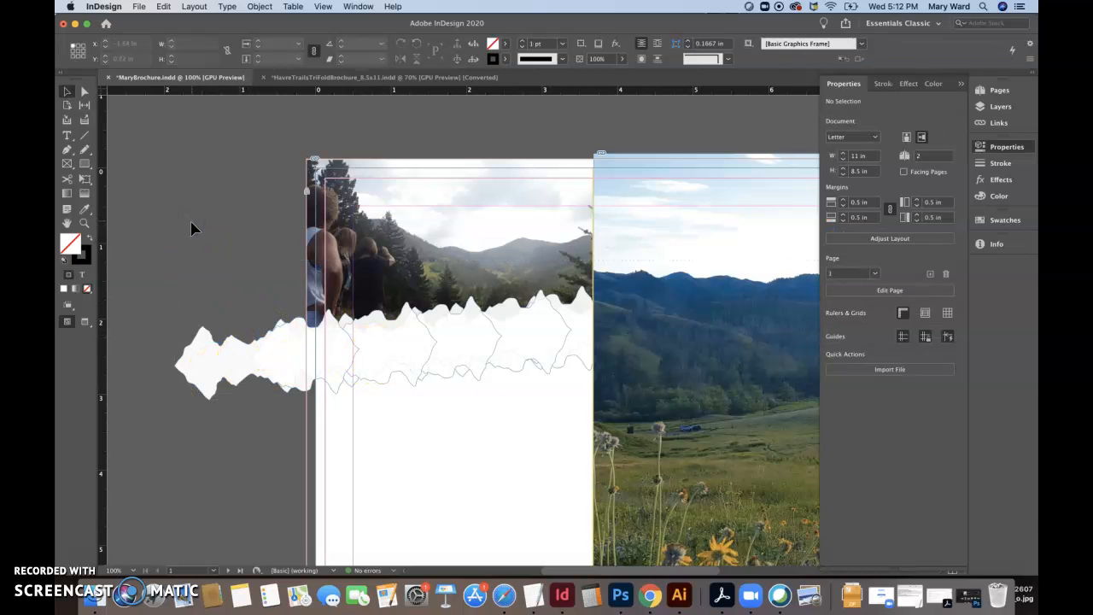
key("super+z")
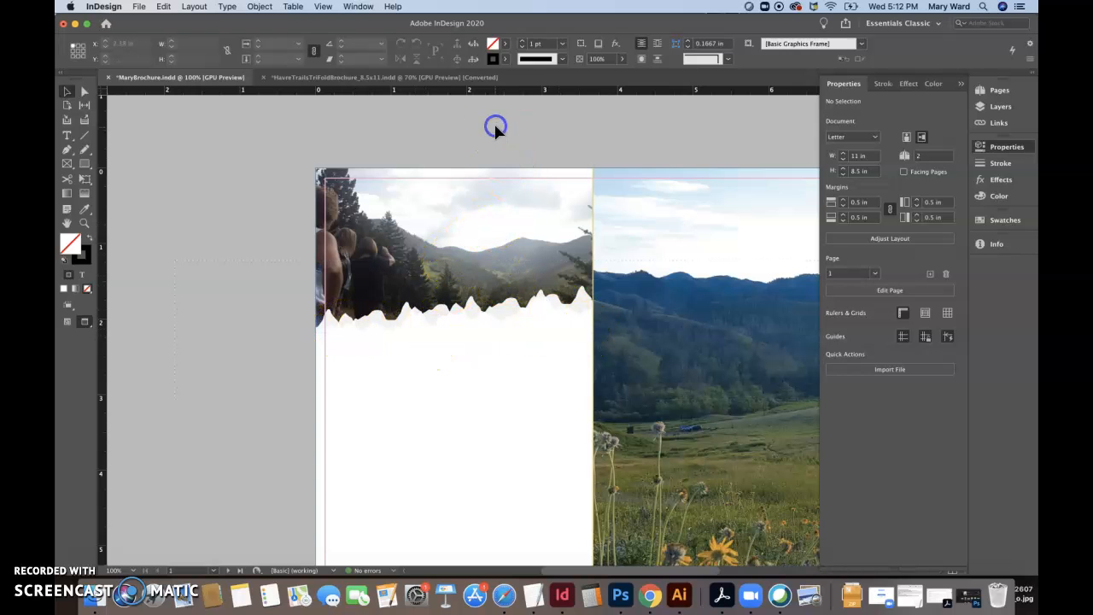
left_click(452, 371)
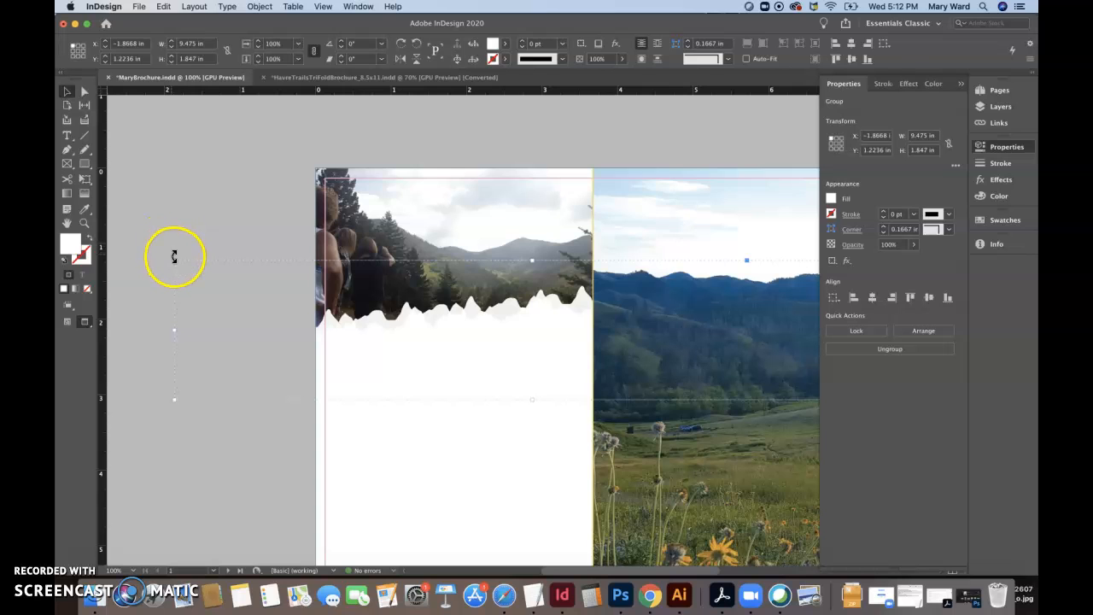
left_click_drag(173, 255, 174, 271)
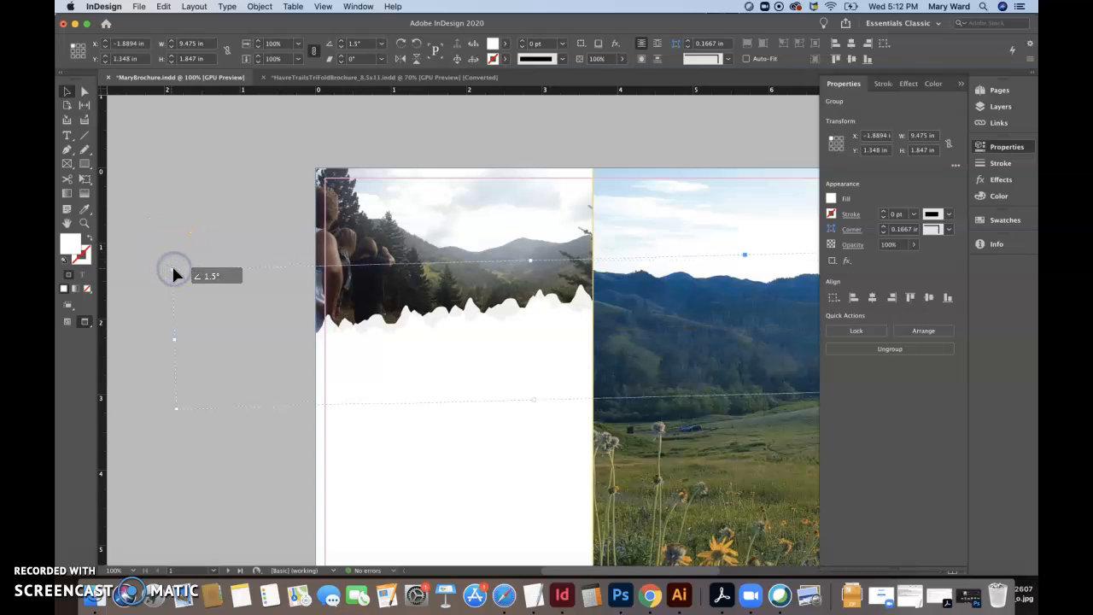
mouse_move(173, 274)
left_mouse_down()
mouse_move(186, 258)
mouse_move(168, 280)
left_mouse_up()
Step: Nudge the combined torn-edge group up and down over the photo's bottom edge, settling at about Y 1.39 in
key("Up")
key("Up")
key("Up")
key("Up")
key("Up")
key("Up")
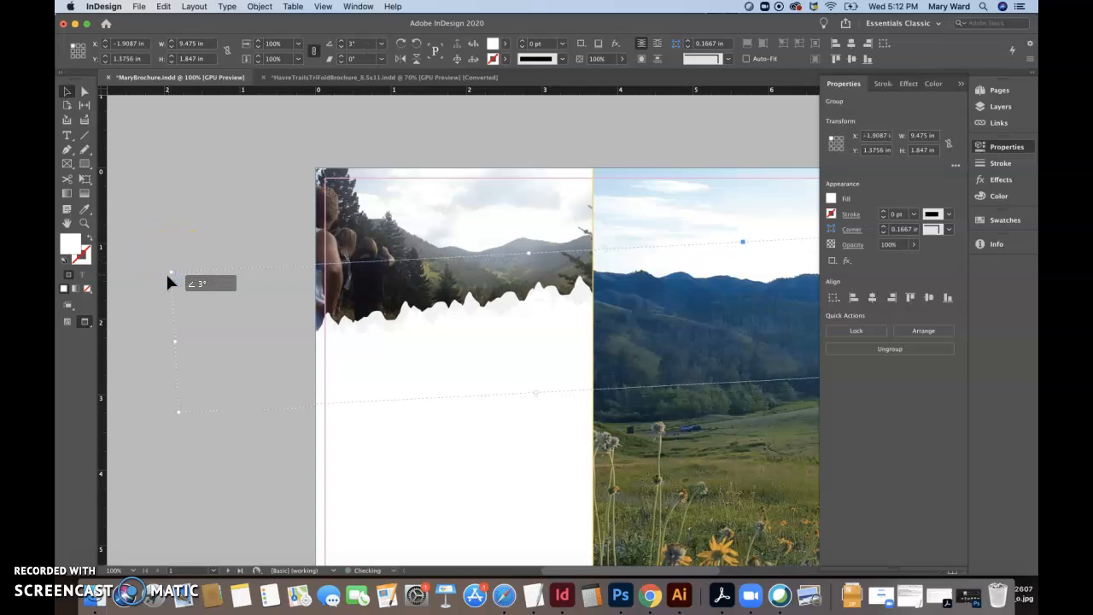
key("Down")
key("Down")
key("Down")
key("Down")
key("Down")
key("Down")
key("Down")
key("Down")
key("Down")
key("Down")
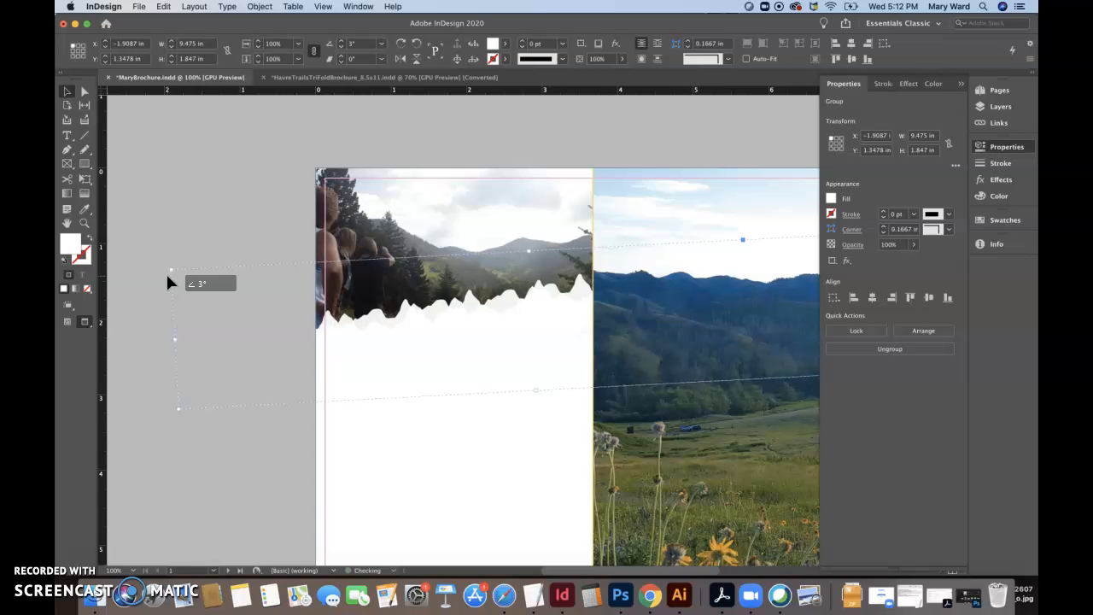
key("Up")
key("Up")
key("Up")
key("Up")
key("Up")
key("Up")
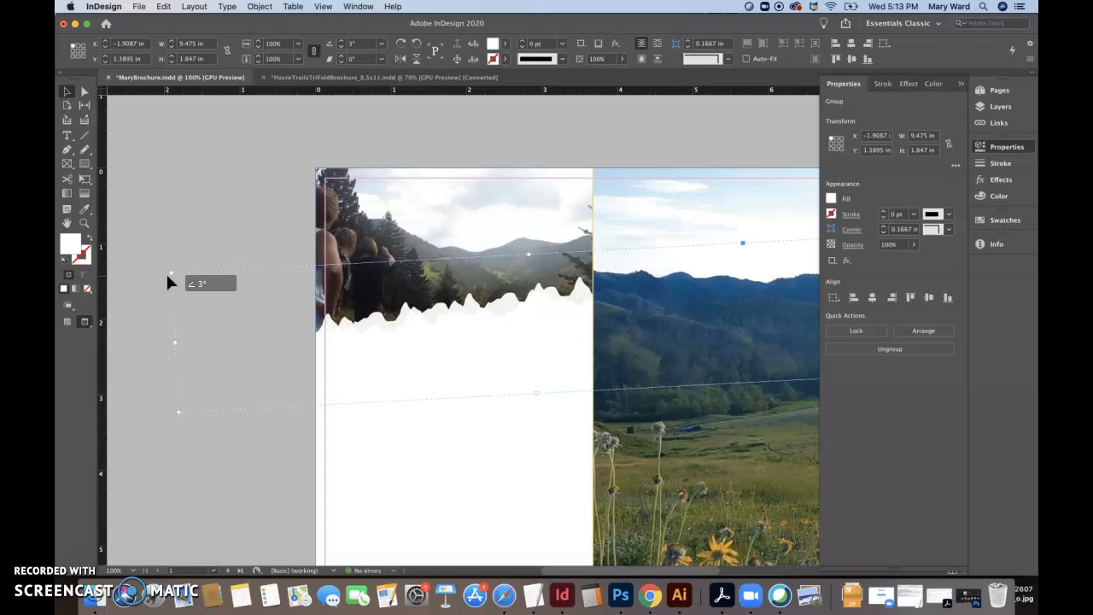
Step: Enlarge the hikers photo with its frame to about 4.42 in wide and 2.61 in tall from its upper-left corner
left_click(182, 187)
key("w")
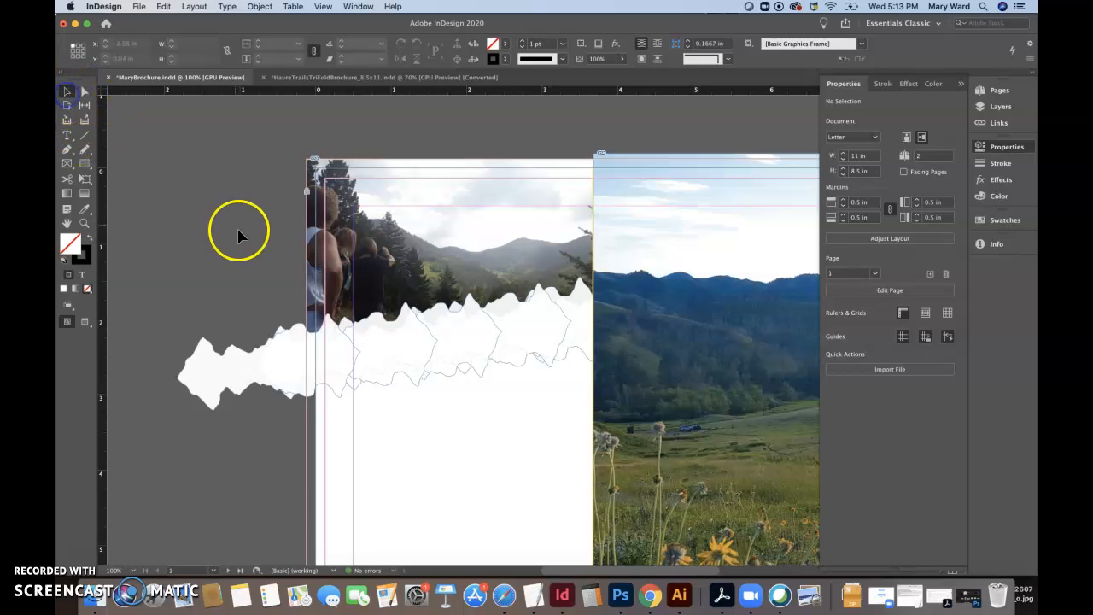
left_click(311, 248)
mouse_move(306, 245)
left_mouse_down()
mouse_move(266, 245)
mouse_move(306, 245)
left_mouse_up()
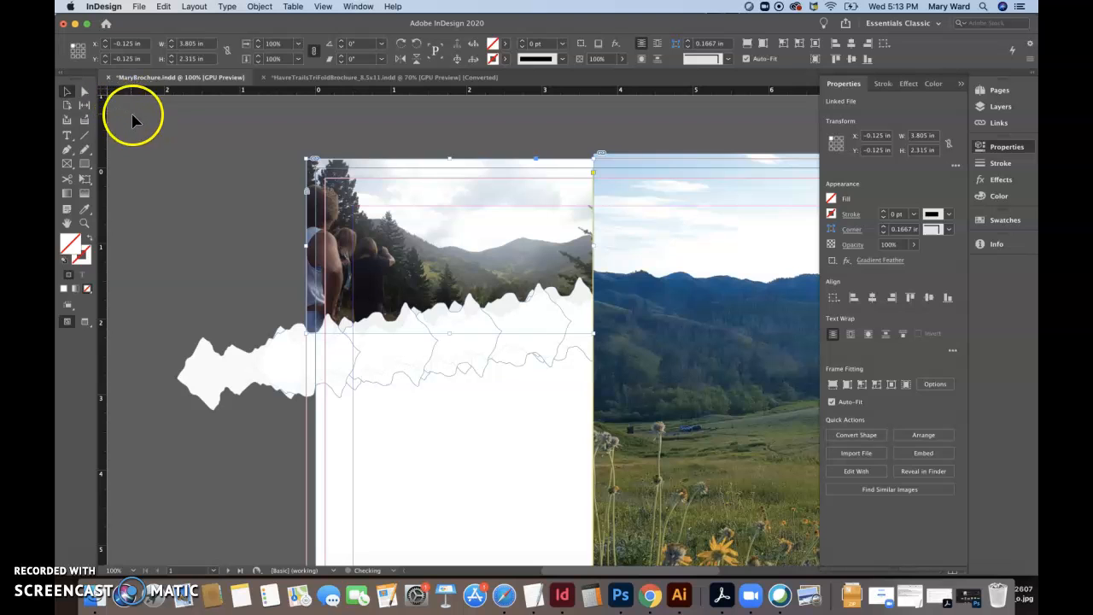
left_click(133, 116)
left_click(402, 250)
left_click_drag(593, 331, 638, 356)
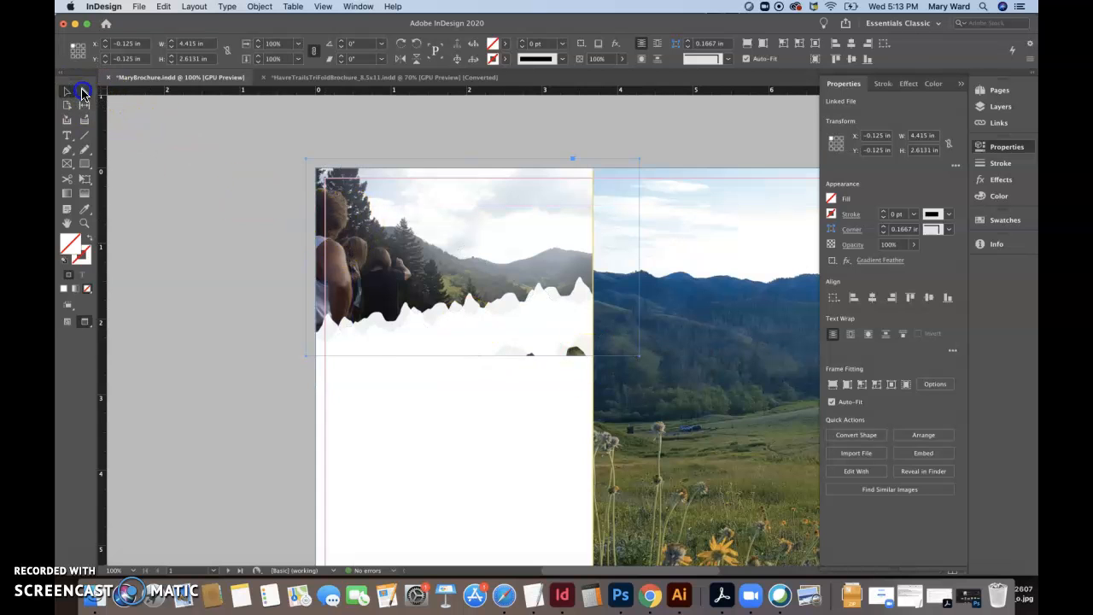
Step: Try shifting the hikers image inside its frame and look up its linked file
left_click(83, 92)
left_click(380, 244)
left_click_drag(380, 244, 368, 243)
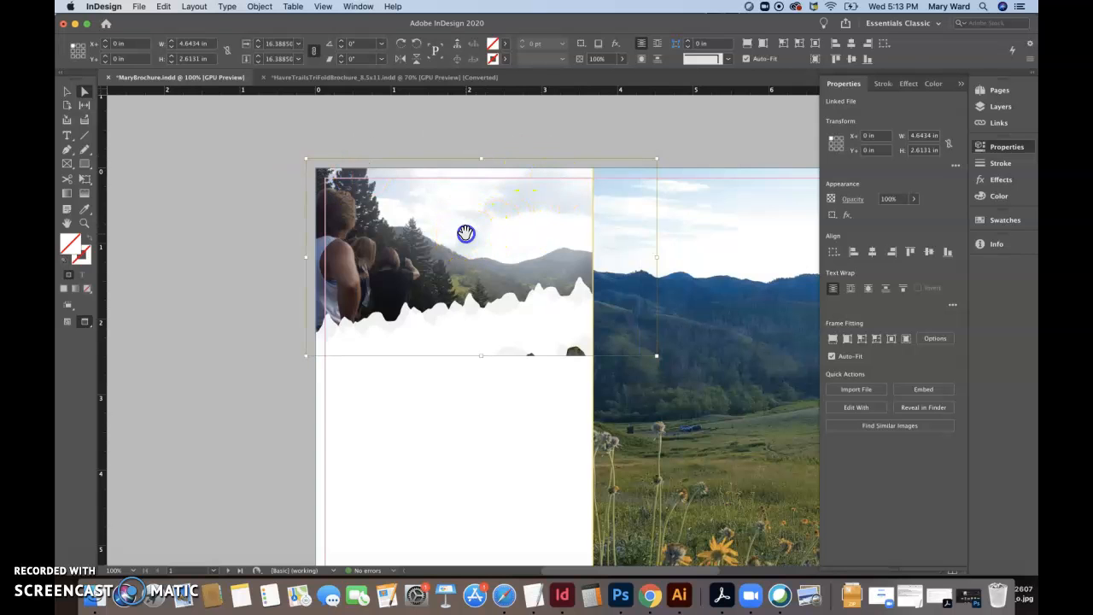
left_click(982, 123)
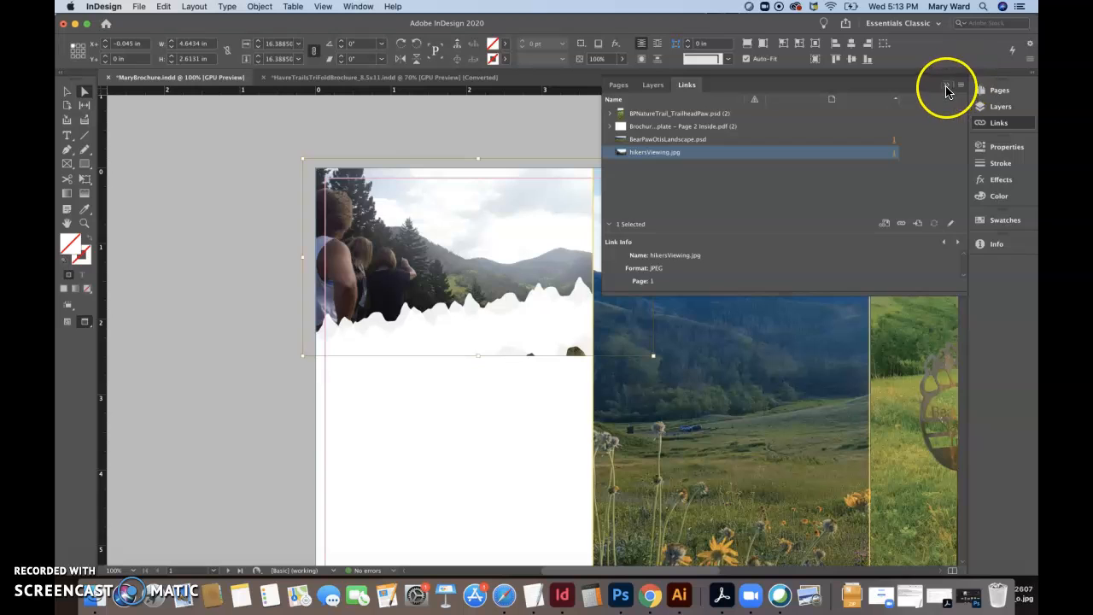
left_click(946, 88)
left_click_drag(402, 236, 353, 220)
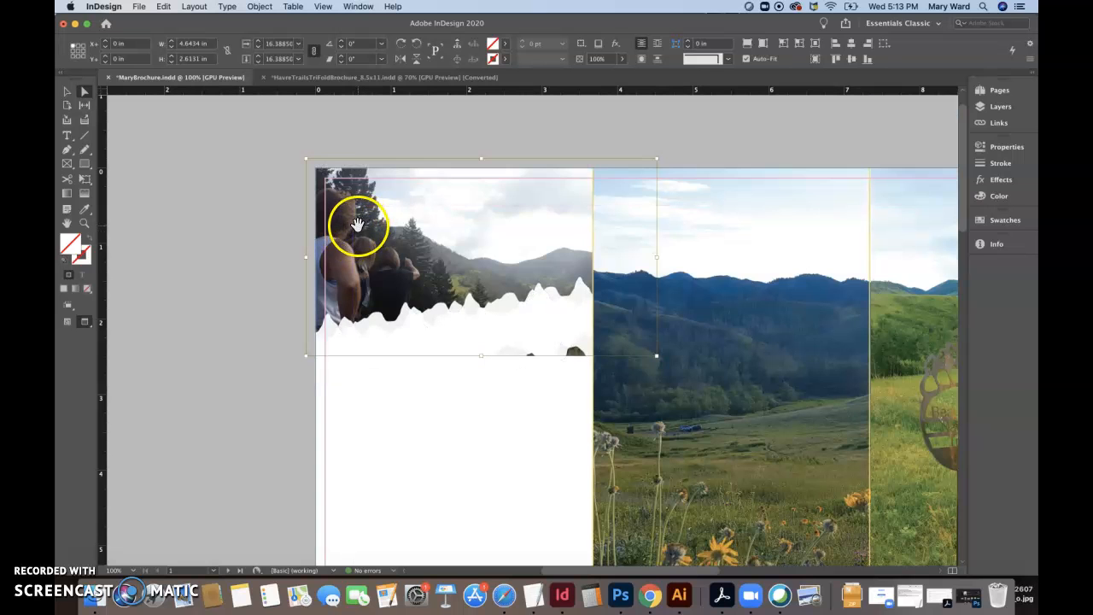
left_click(213, 211)
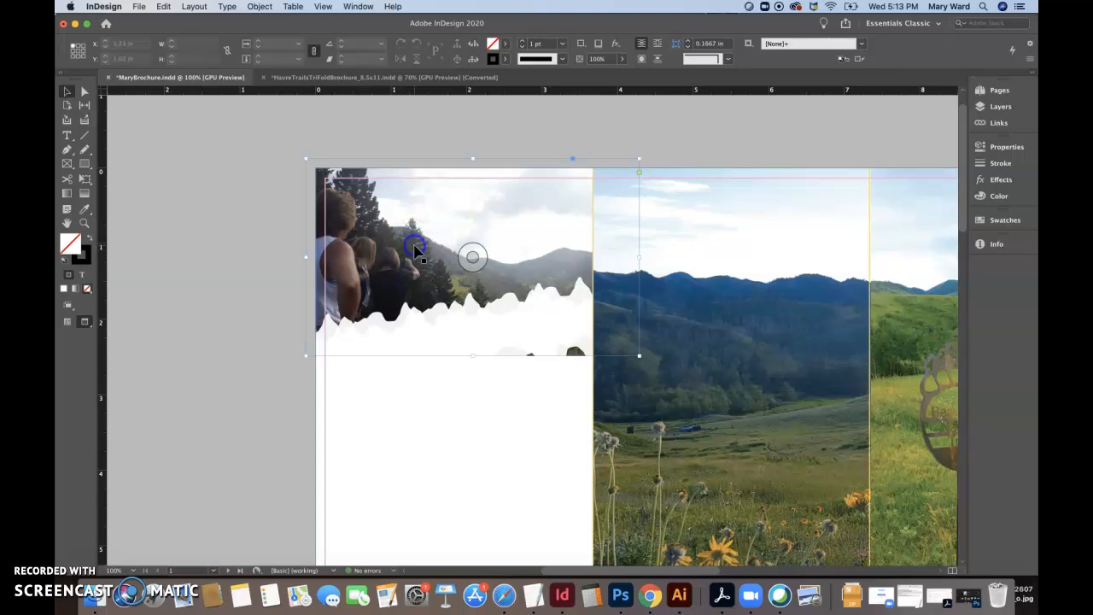
Step: Move the hikers image up inside its frame to X 0 in, Y about -0.12 in, checking it against the bleed
left_click(92, 97)
left_click_drag(374, 226, 374, 222)
key("Up")
key("Up")
key("Up")
key("Up")
key("Right")
key("Right")
left_click(278, 254)
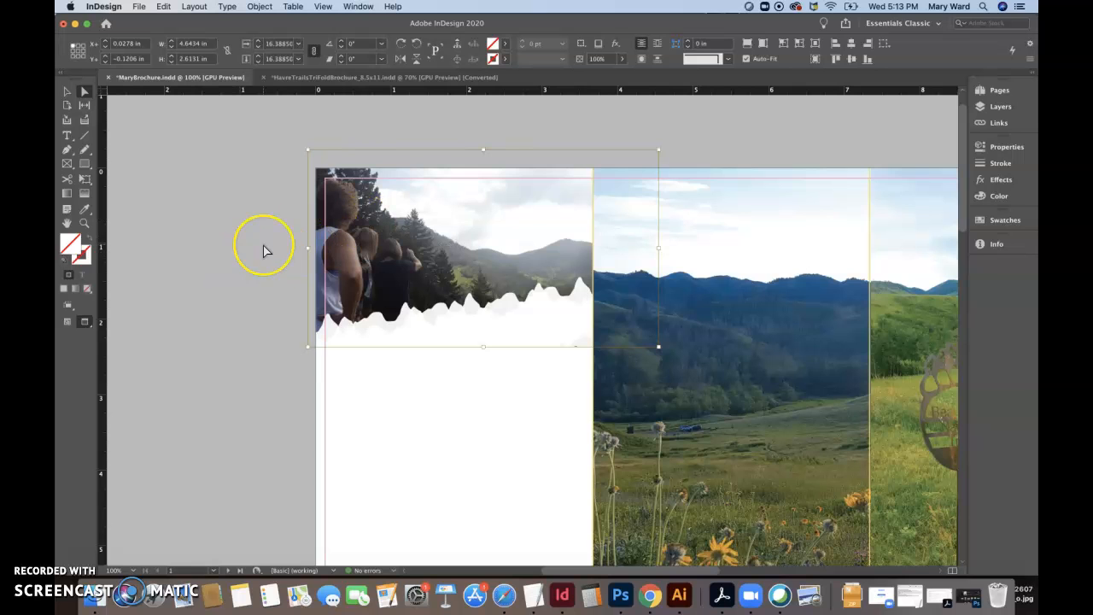
key("Left")
key("Left")
key("w")
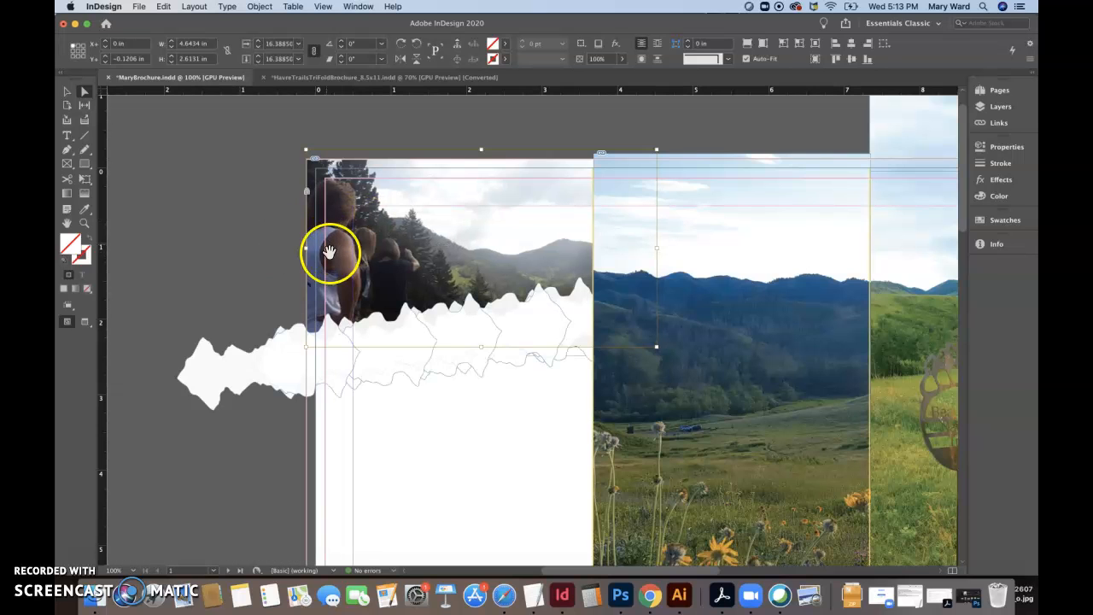
left_click(264, 254)
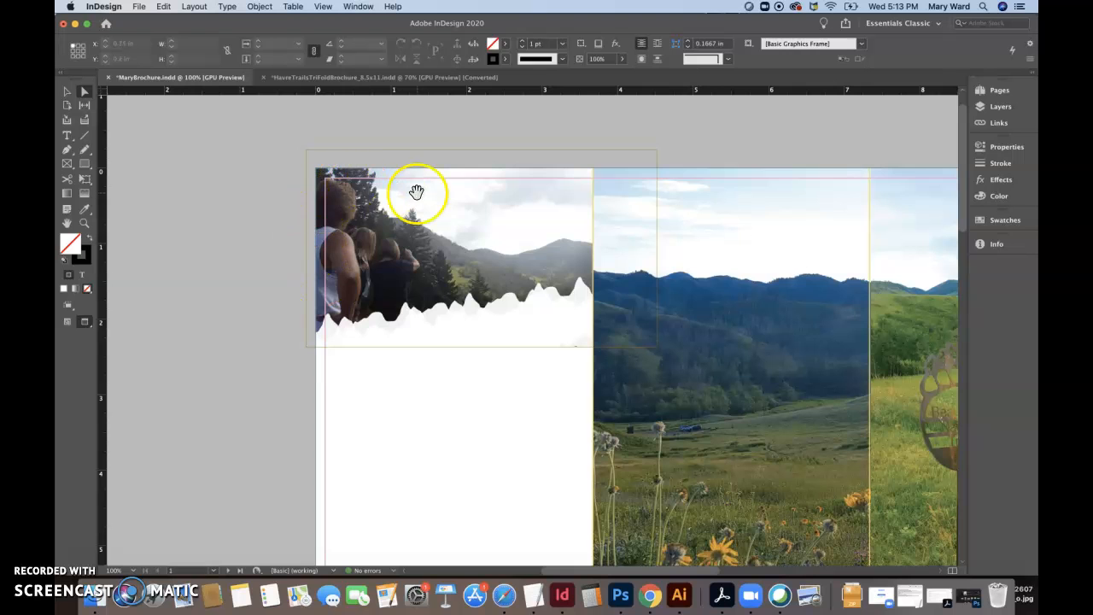
left_click(226, 296)
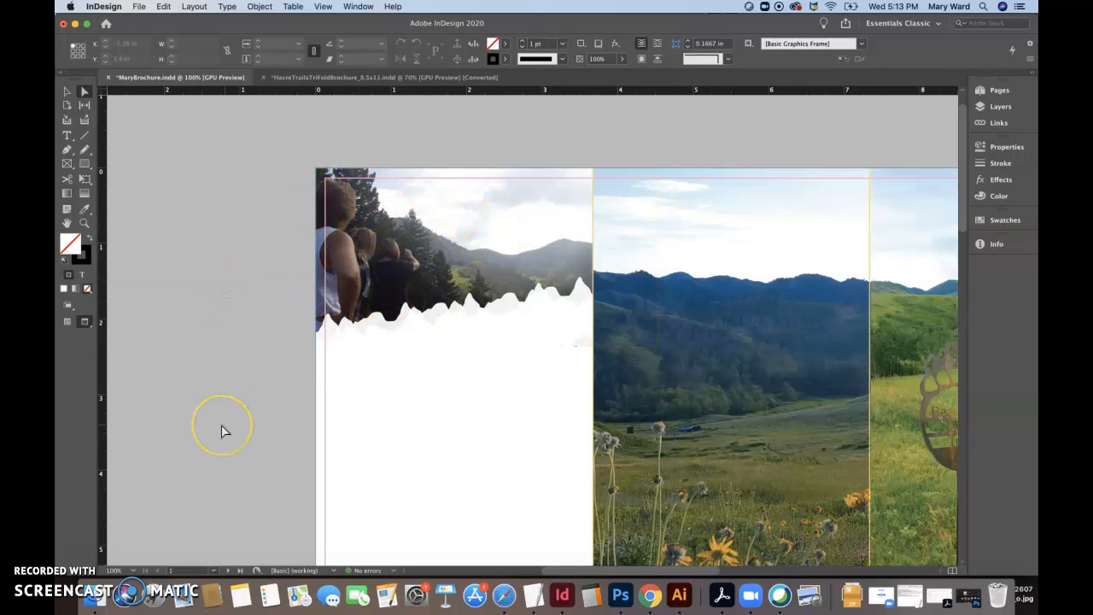
Step: Nudge the torn-edge group downward over the hikers photo to about Y 1.46 in
key("super+0")
left_click(66, 92)
left_click(275, 224)
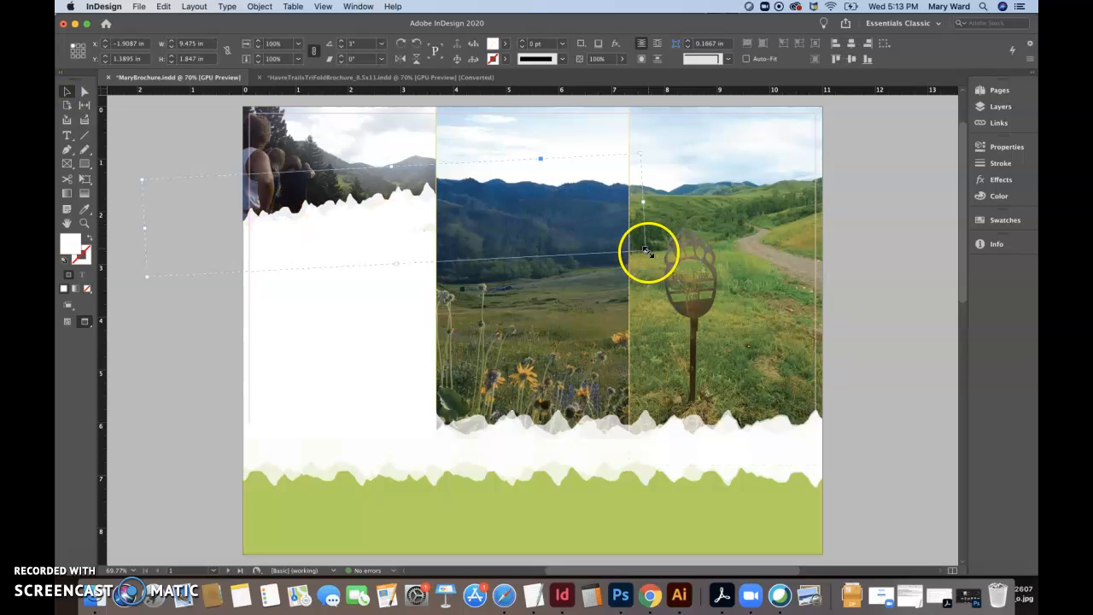
left_click_drag(653, 253, 655, 245)
left_click(532, 283)
left_click(364, 230)
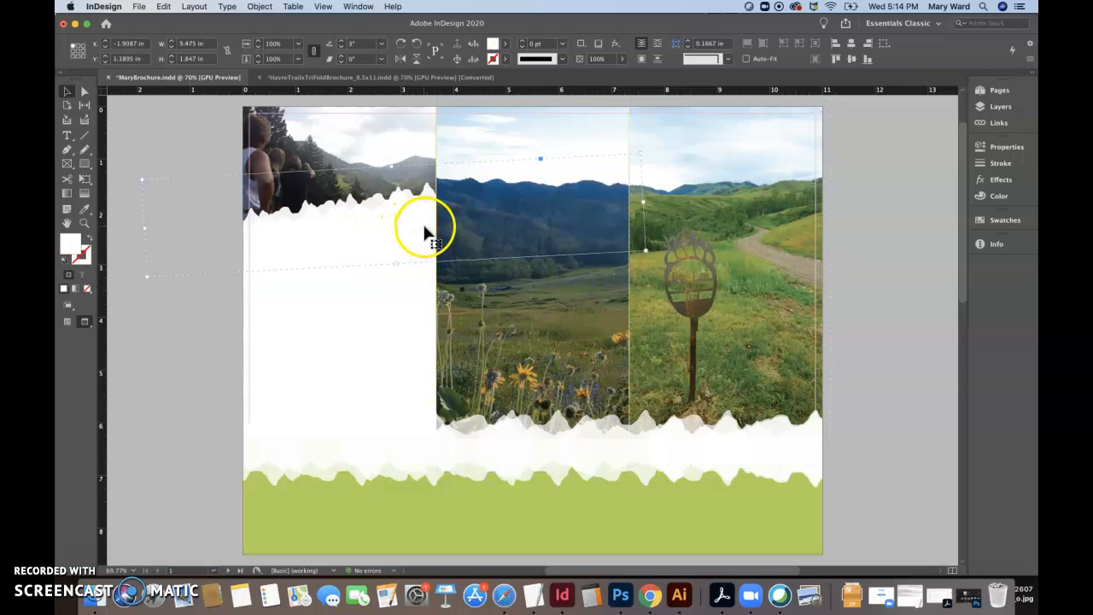
key("shift+Down")
key("Up")
key("Up")
key("Up")
key("Up")
key("Up")
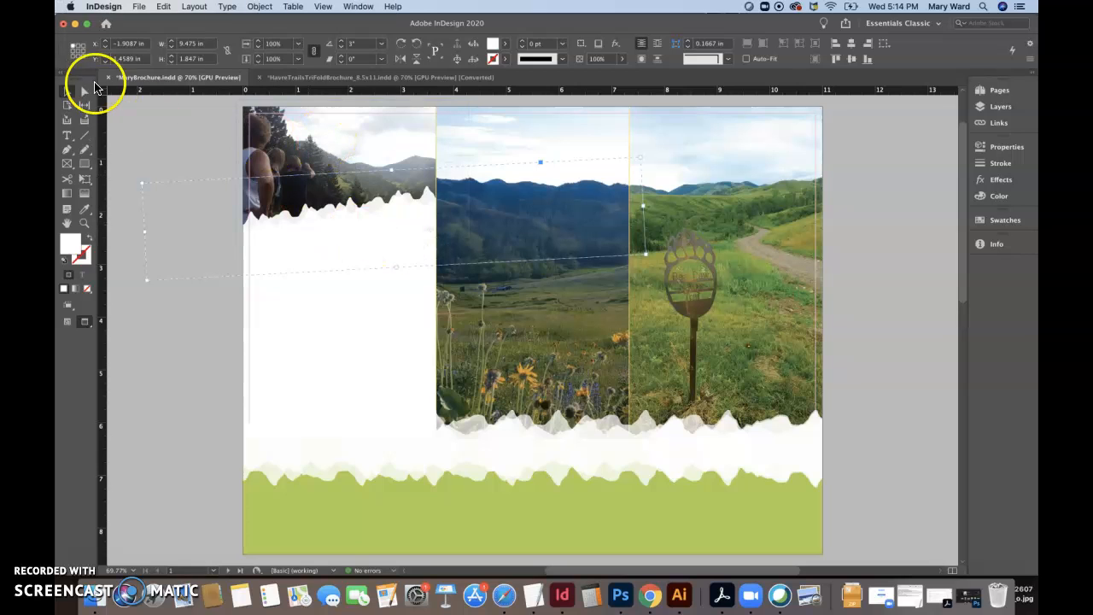
Step: Apply a gradient feather to the hikers photo, reducing it to a very short fade near the photo's bottom edge
left_click(279, 133)
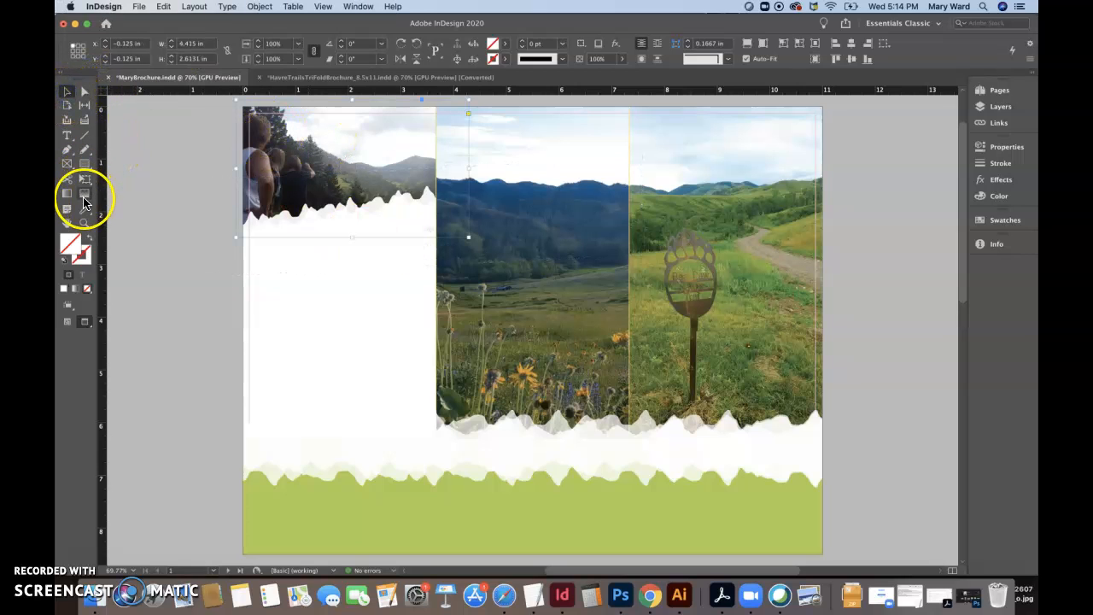
left_click(85, 194)
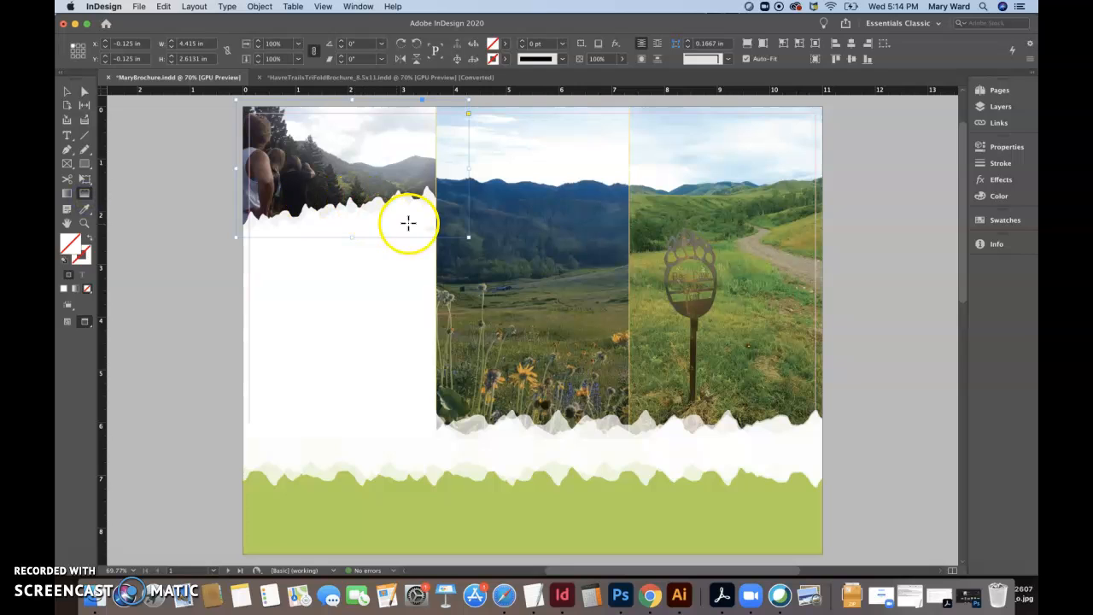
mouse_move(411, 224)
left_mouse_down()
mouse_move(435, 239)
mouse_move(409, 224)
left_mouse_up()
left_click_drag(407, 177, 407, 184)
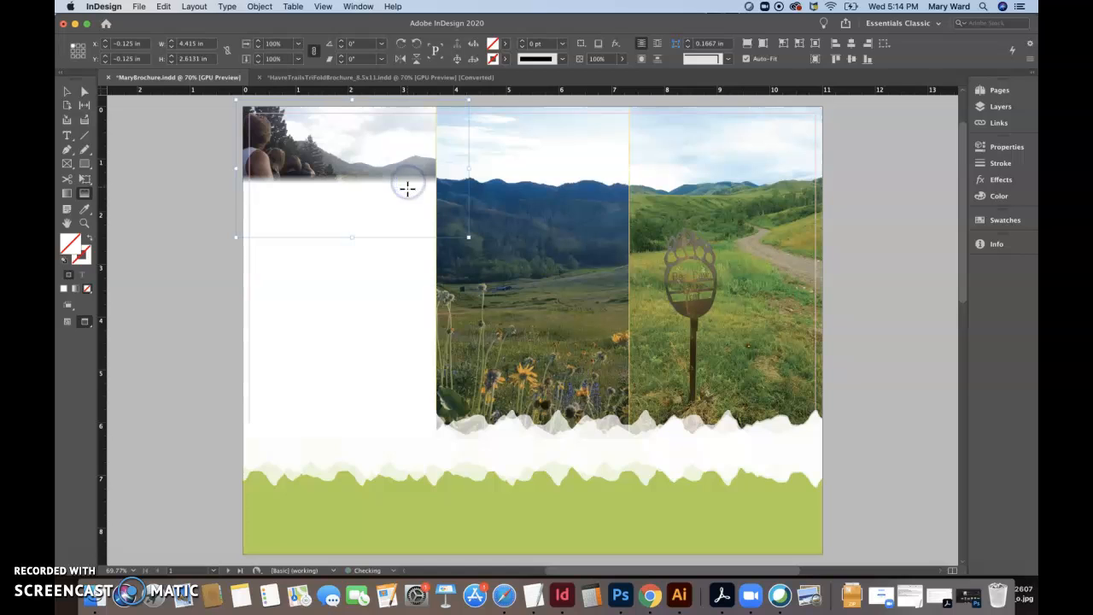
left_click_drag(416, 230, 415, 230)
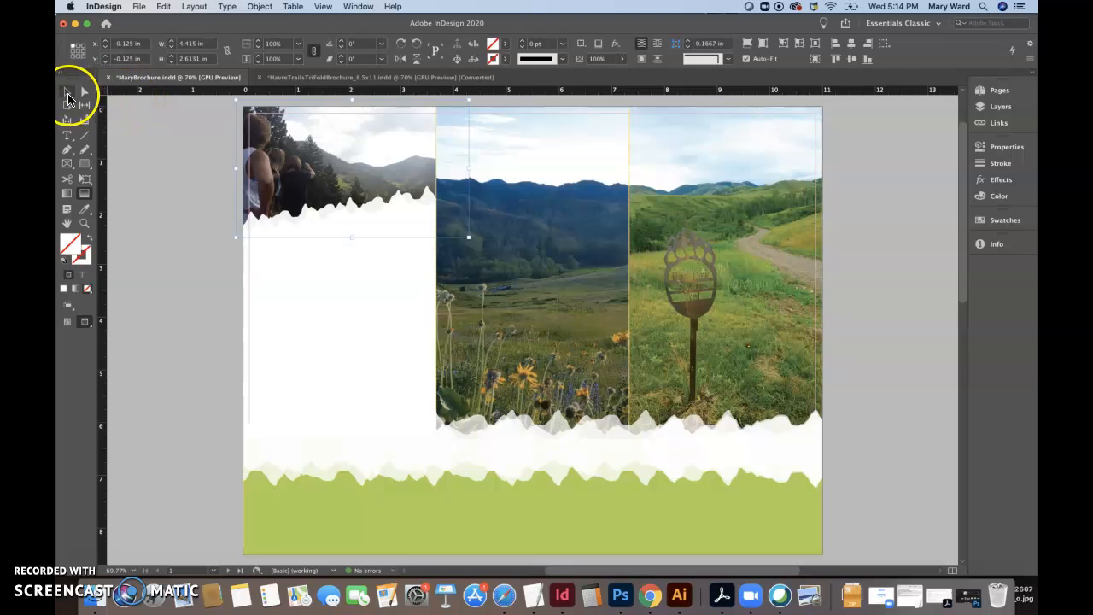
left_click(182, 222)
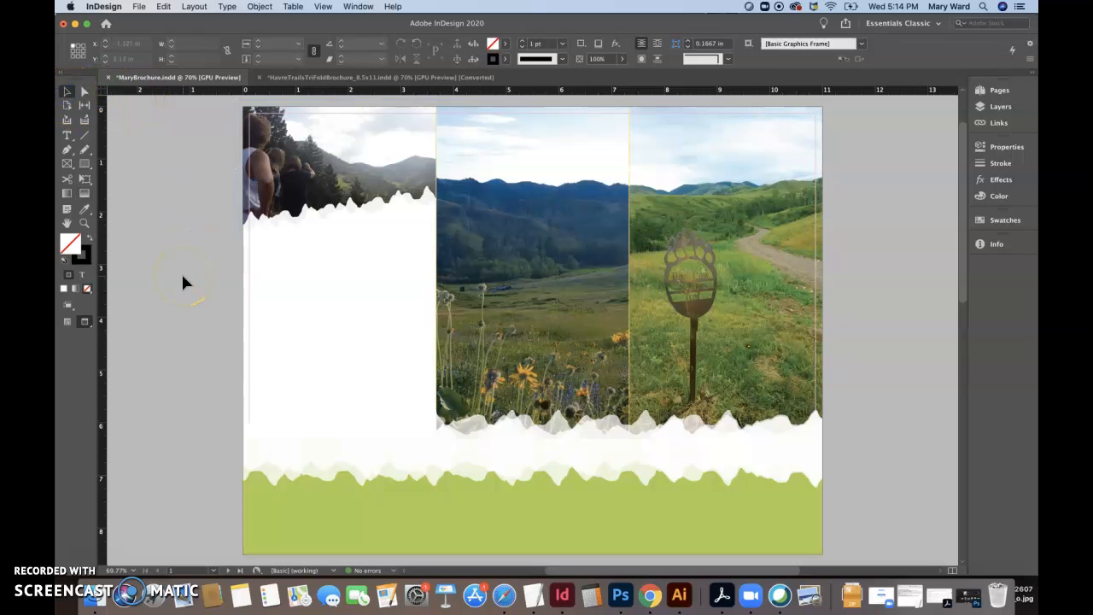
Step: Compare against the finished Havre Trails brochure and nudge the torn-edge group up to about Y 1.10 in
left_click(305, 77)
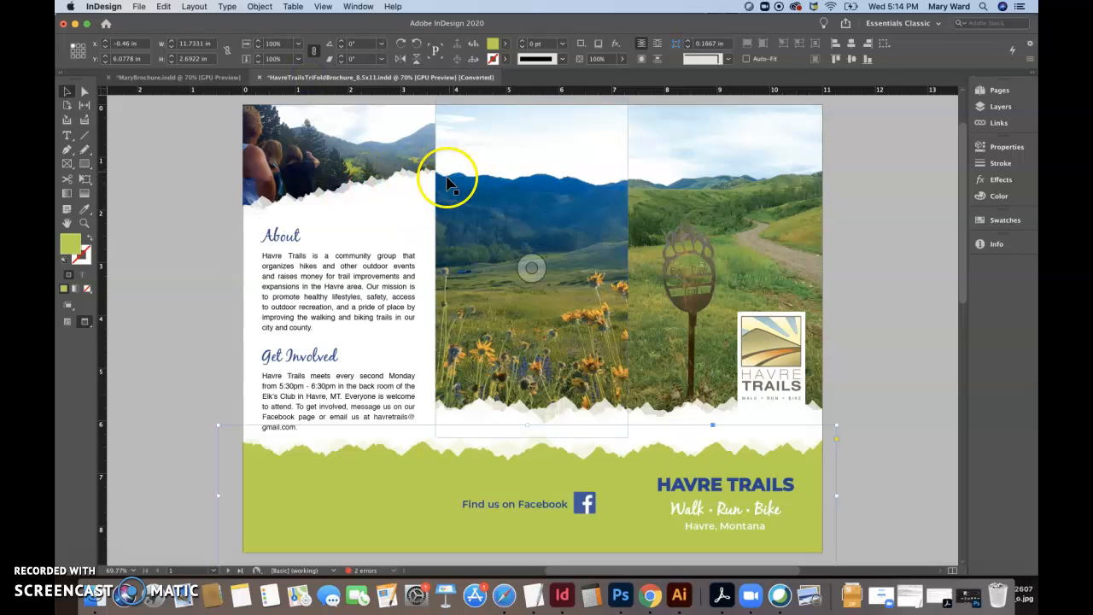
left_click(218, 77)
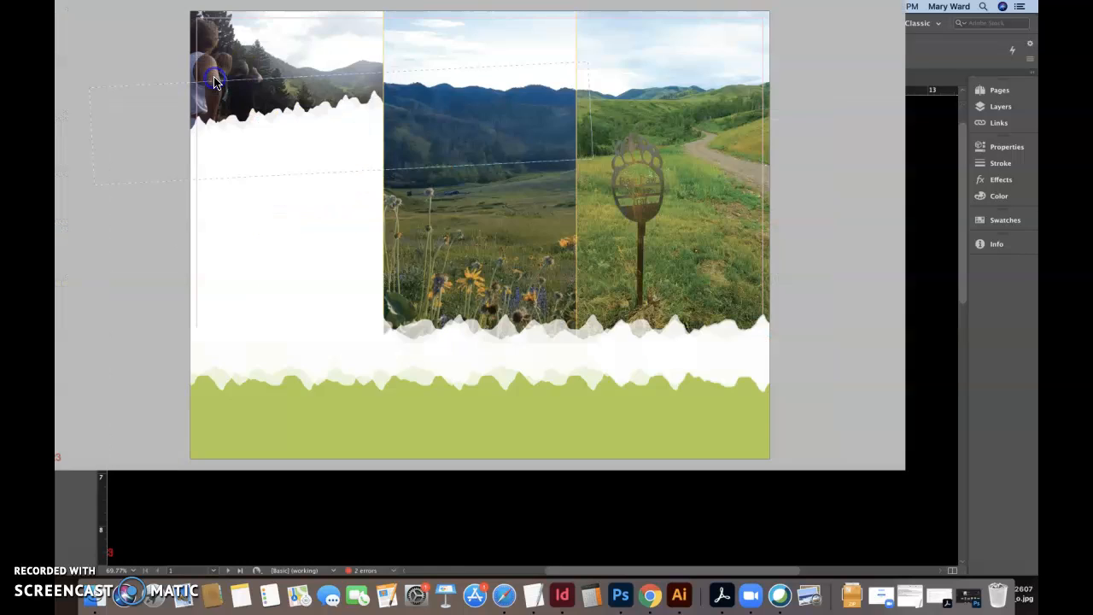
left_click(276, 223)
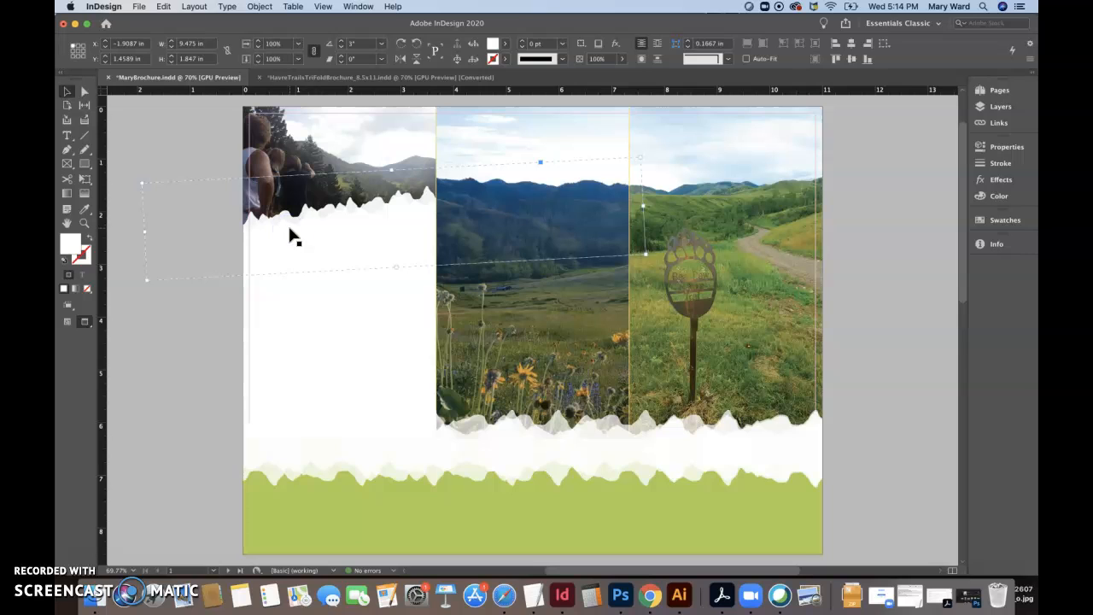
key("shift+Up")
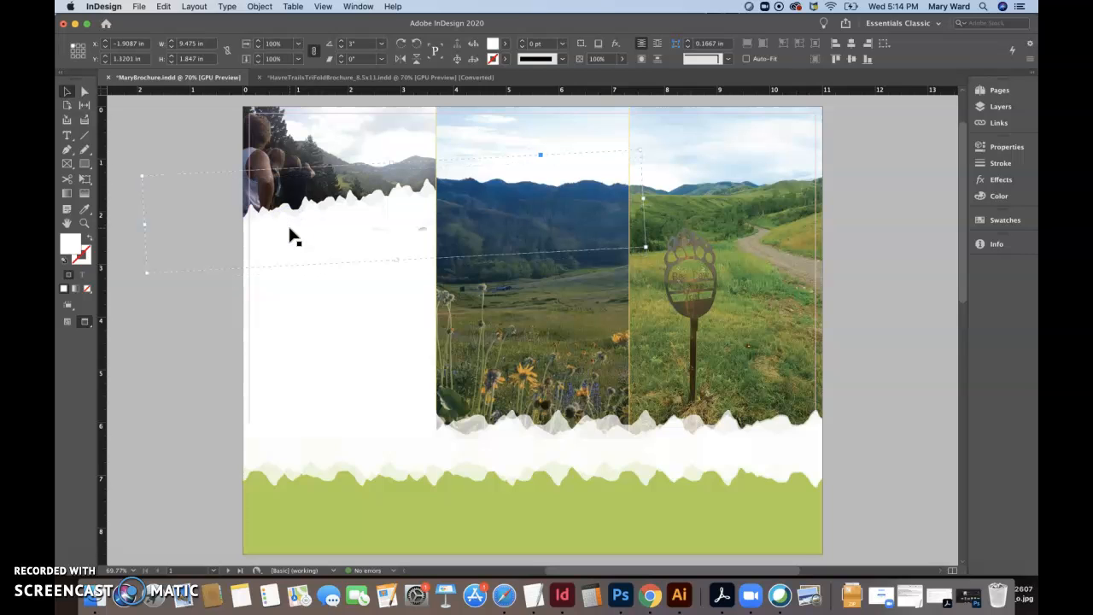
key("shift+Up")
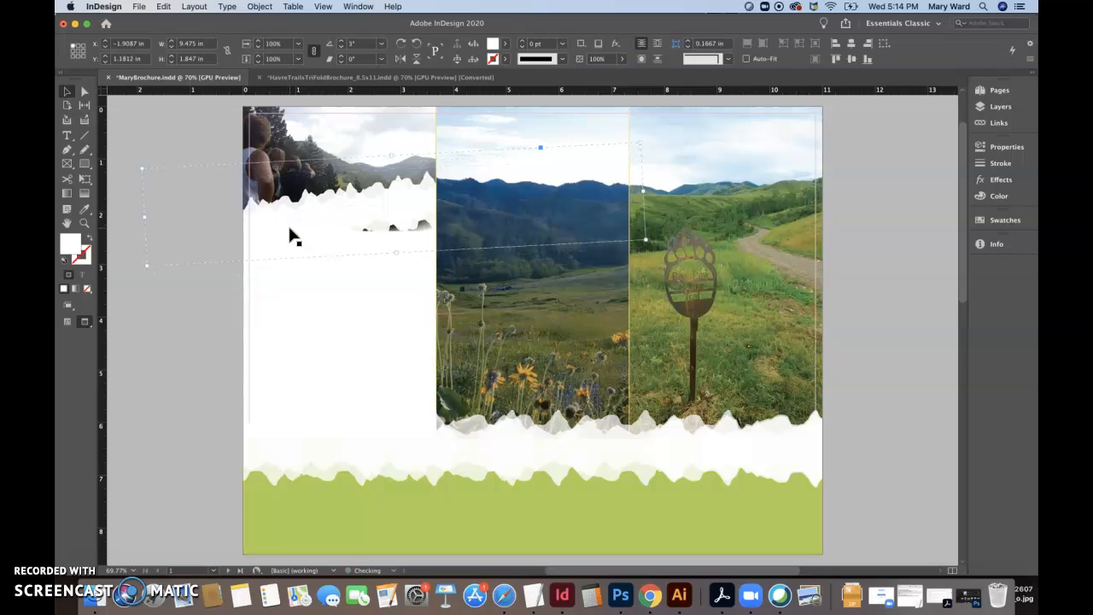
key("Up")
key("Up")
key("Up")
key("Up")
key("Up")
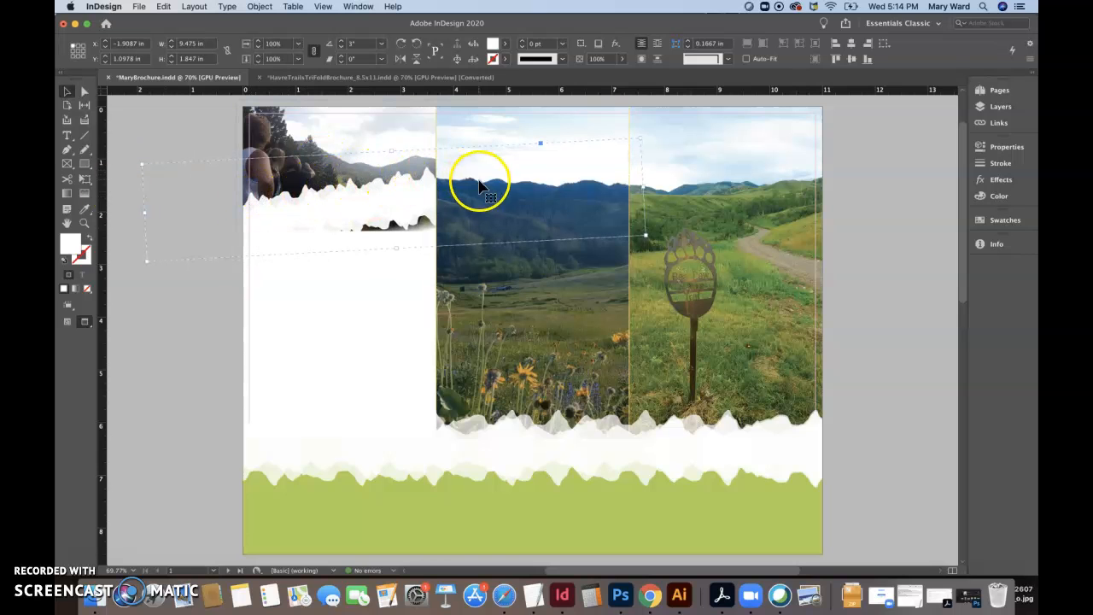
Step: Shorten the hikers photo frame from its bottom edge to about 2.08 in tall so it ends beneath the torn paper
left_click(68, 91)
left_click(185, 243)
left_click(378, 140)
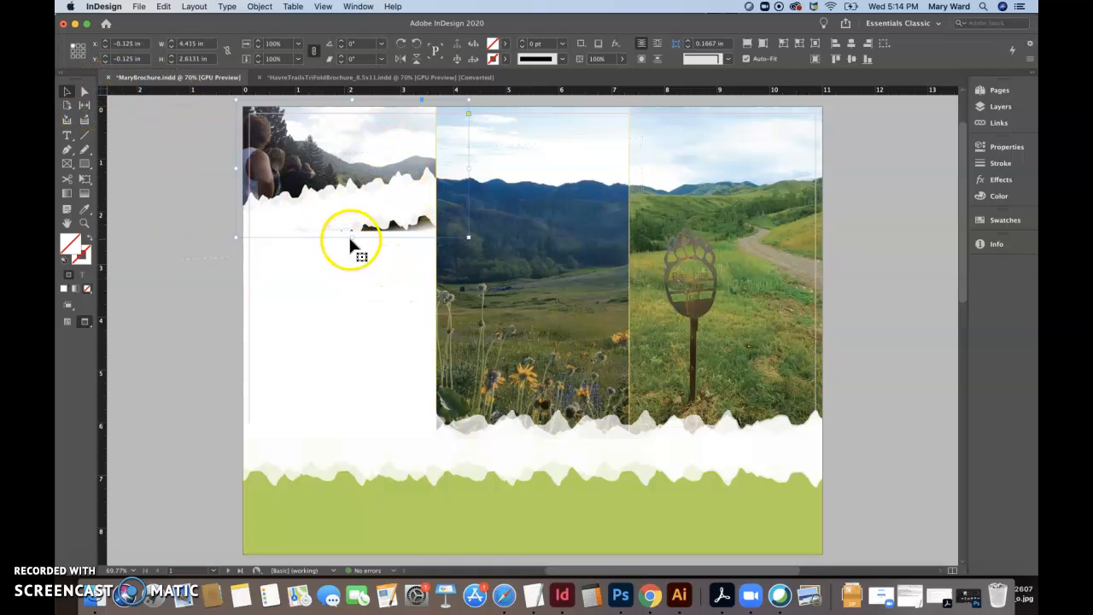
left_click_drag(351, 237, 350, 214)
scroll(350, 215, "up", 1)
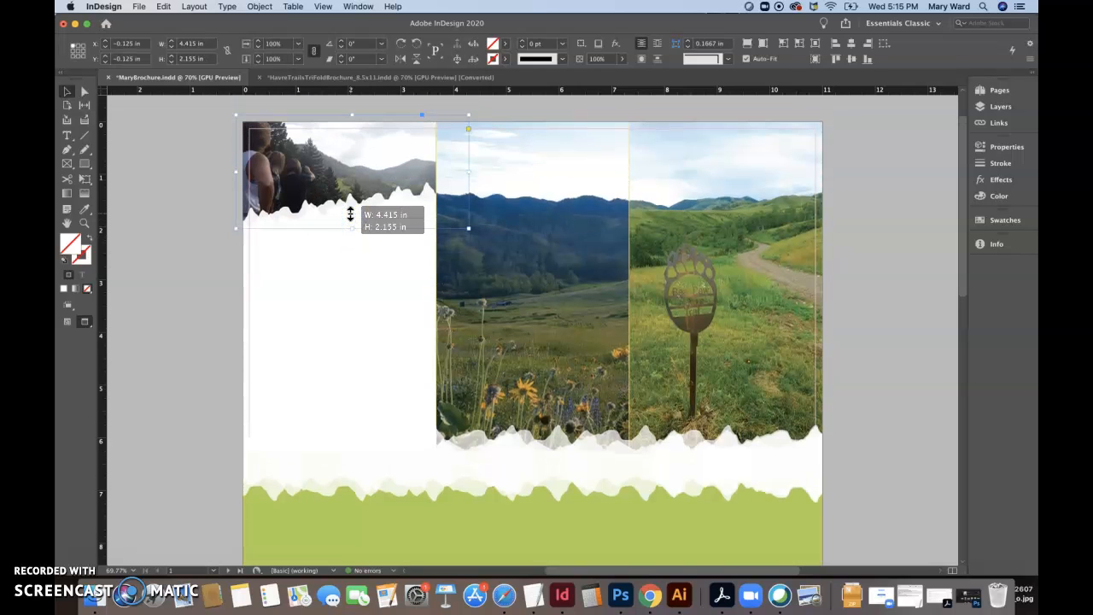
left_click_drag(350, 215, 352, 218)
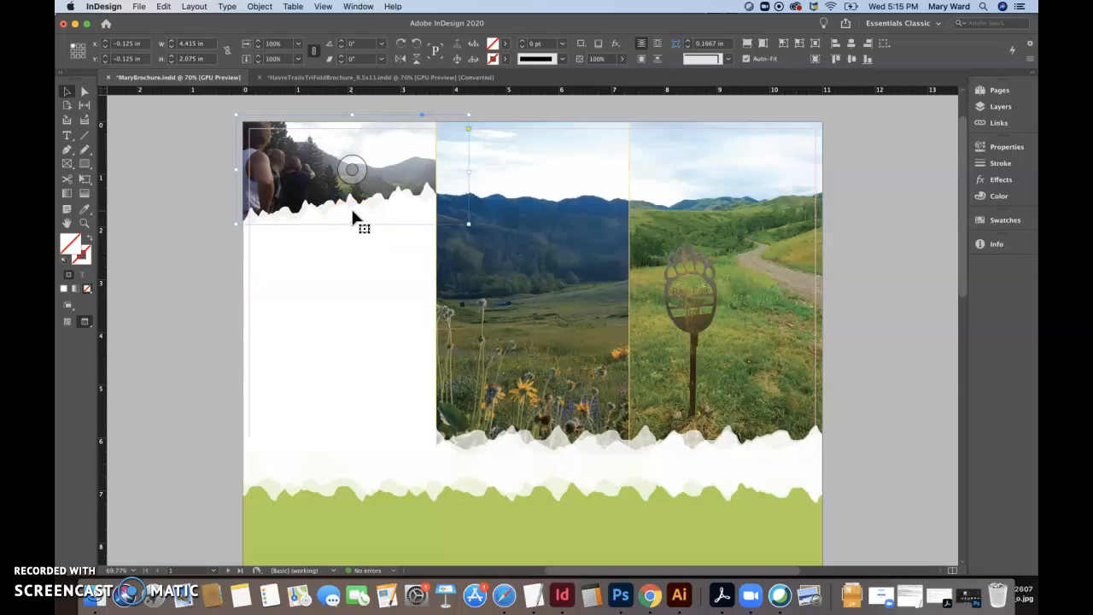
Step: Nudge the hikers image down inside its frame to about Y -0.26 in and deselect it
left_click(270, 176)
left_click(84, 91)
left_click(278, 155)
key("Down")
key("Down")
key("Down")
key("Down")
key("Down")
key("Down")
key("Down")
key("Down")
key("Down")
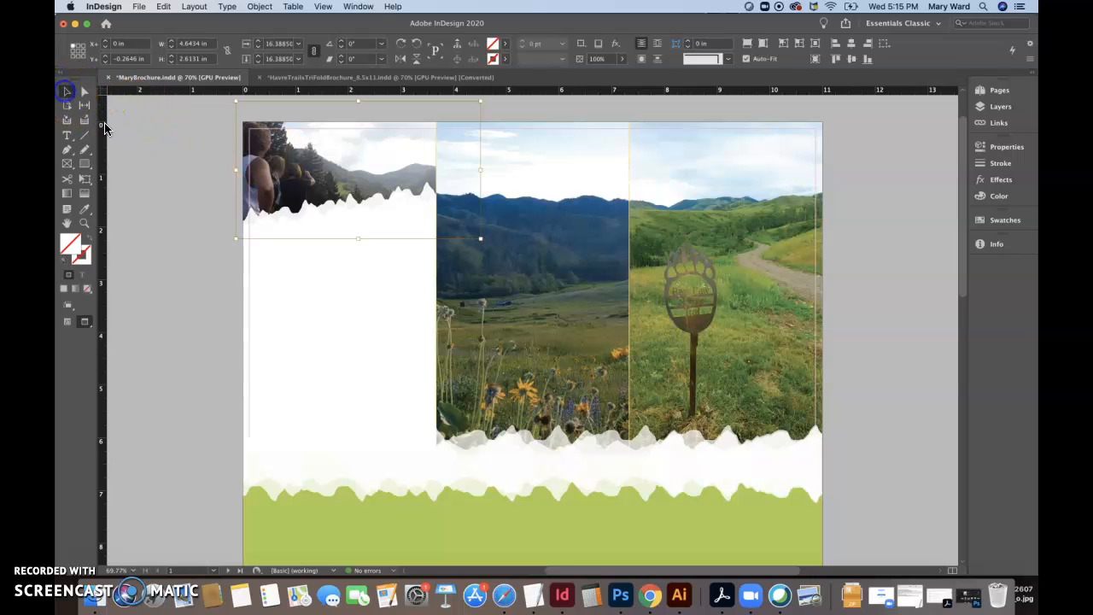
left_click(142, 180)
left_click(215, 371)
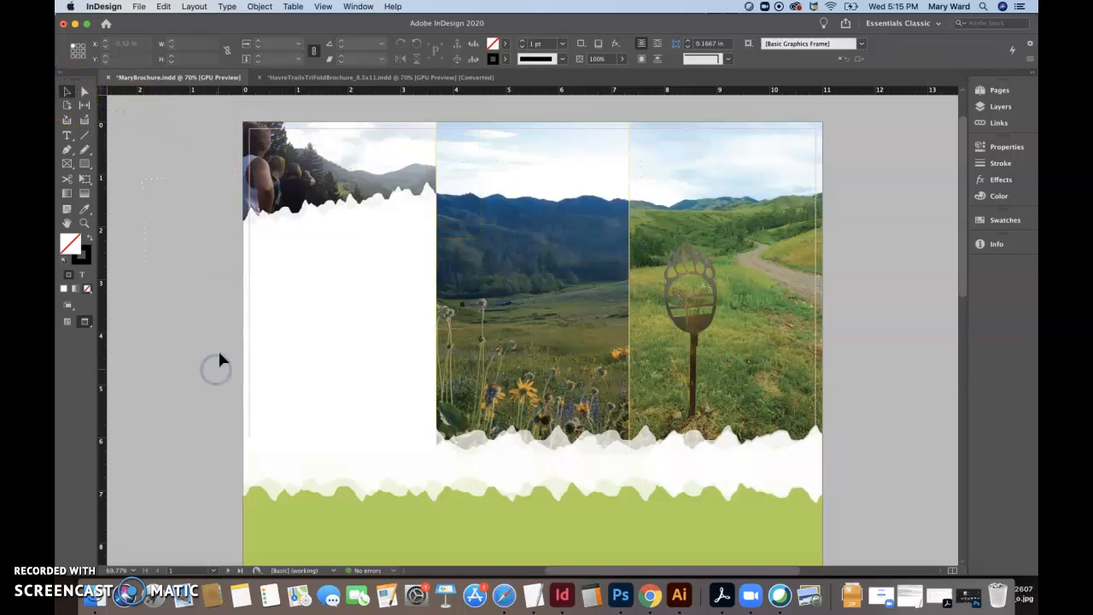
Step: Compare the torn edges and overall layout of MaryBrochure.indd with the finished Havre Trails brochure
left_click(267, 258)
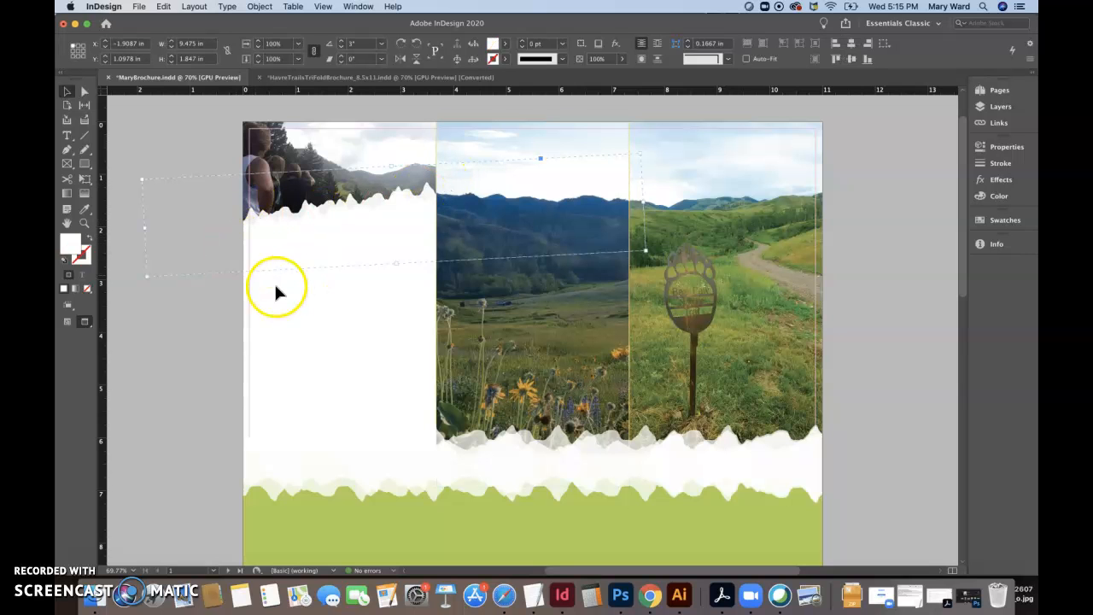
left_click(149, 355)
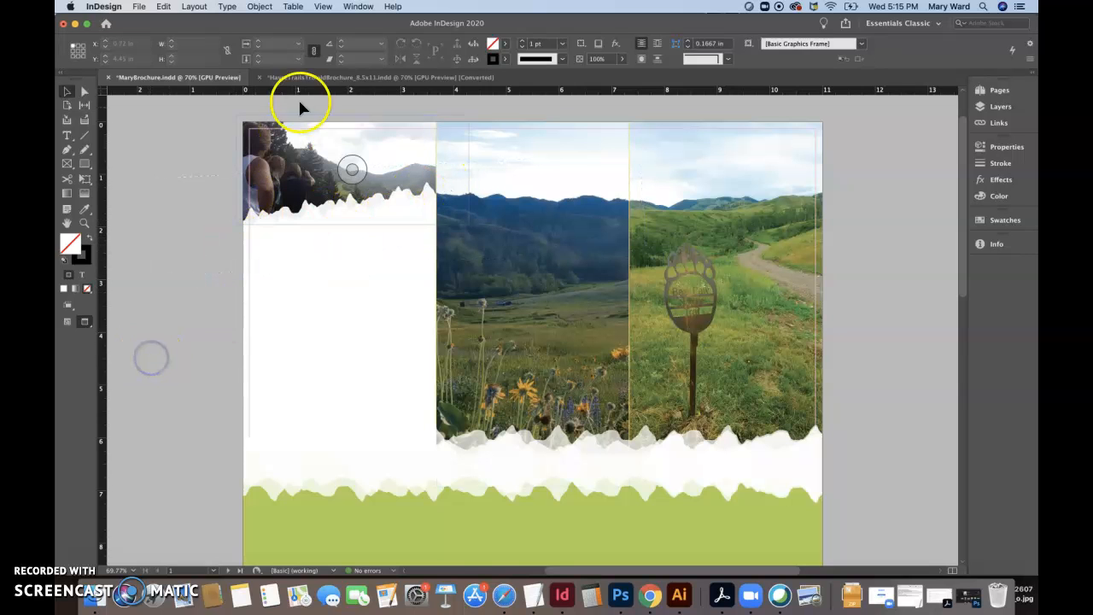
left_click(305, 79)
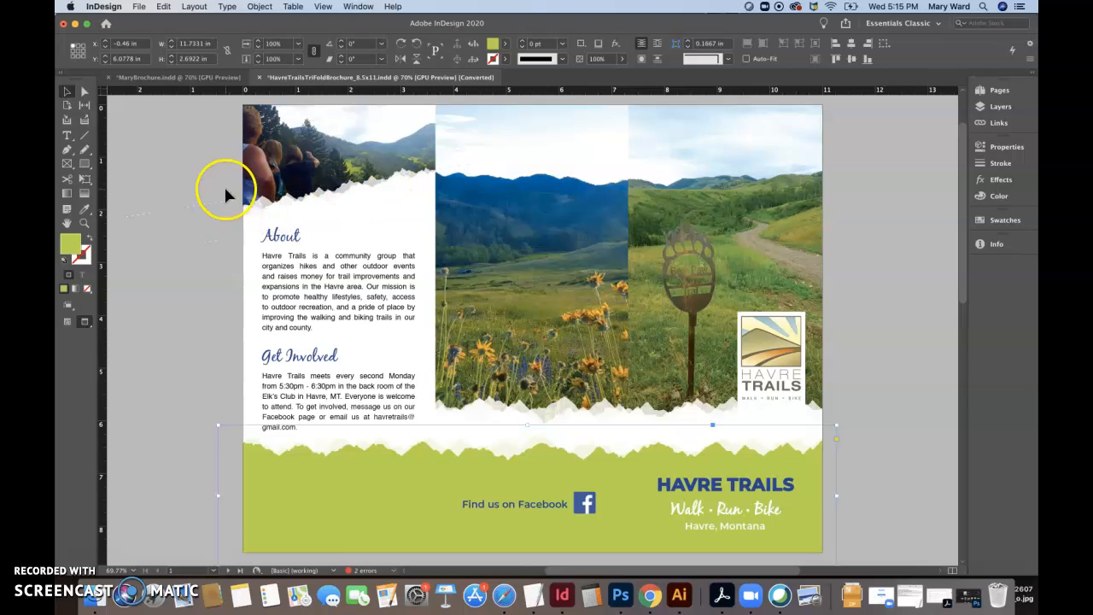
left_click(182, 80)
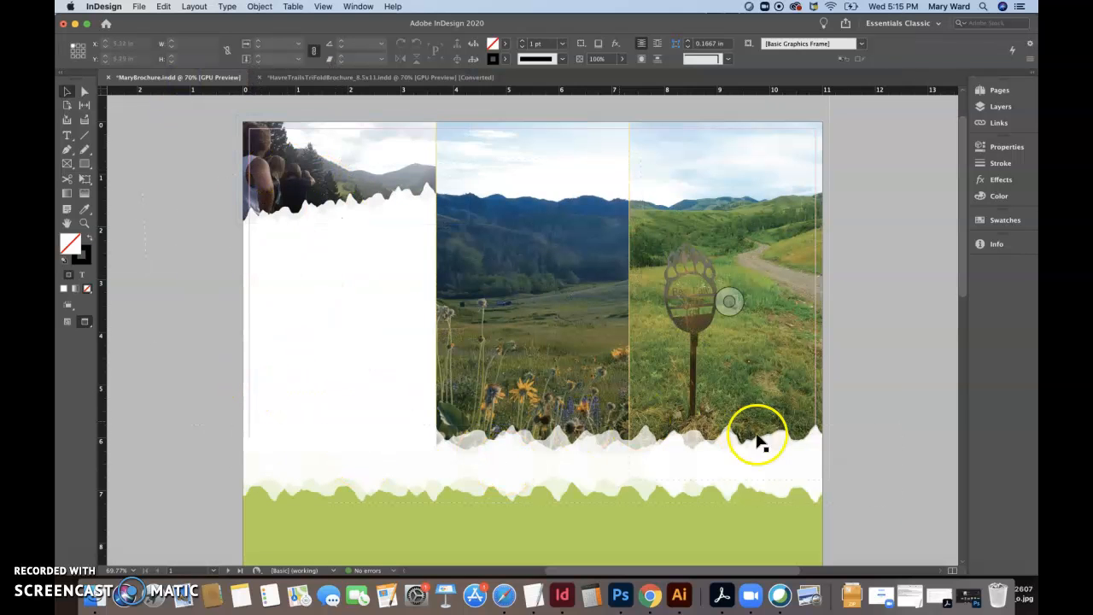
left_click(393, 78)
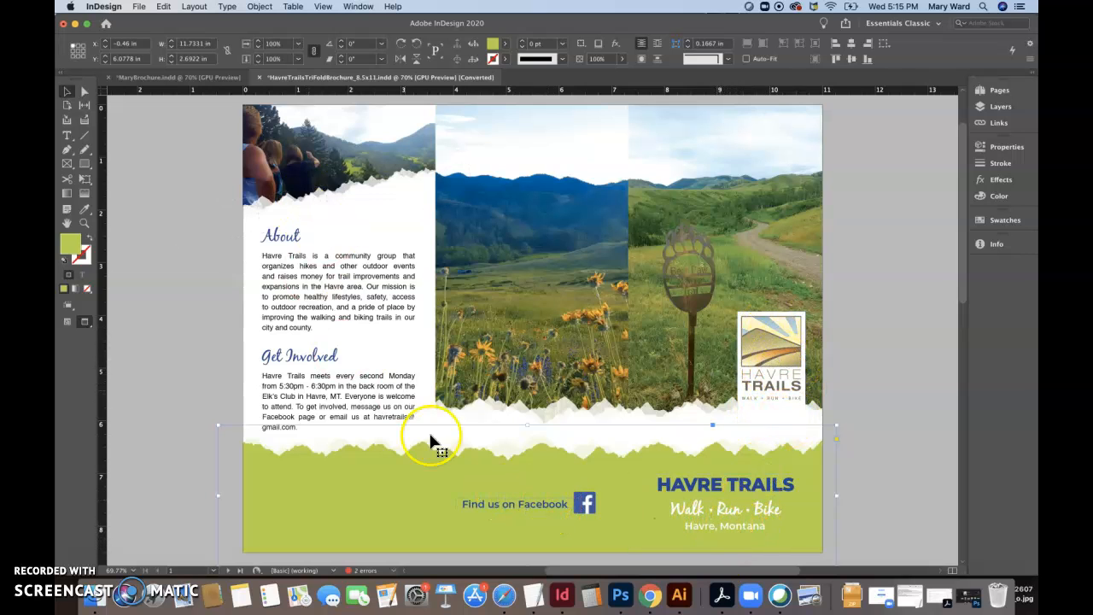
left_click(189, 76)
left_click_drag(260, 224, 166, 256)
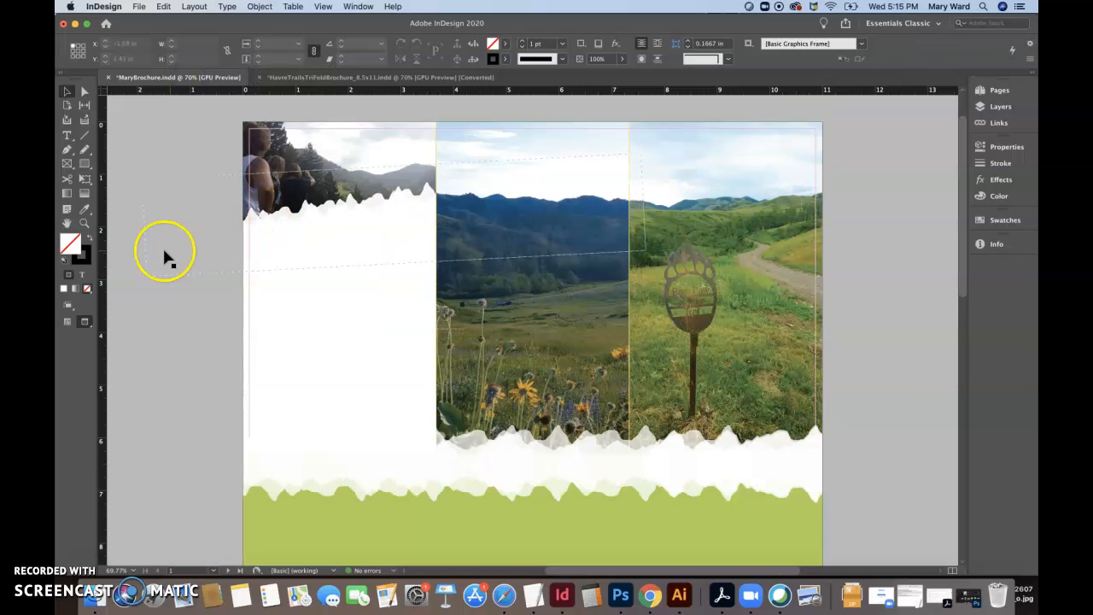
Step: Try placing Havre_Trails_Logo_Color_LARGE.png at full size without a frame, and undo the placement
left_click(138, 7)
left_click(154, 157)
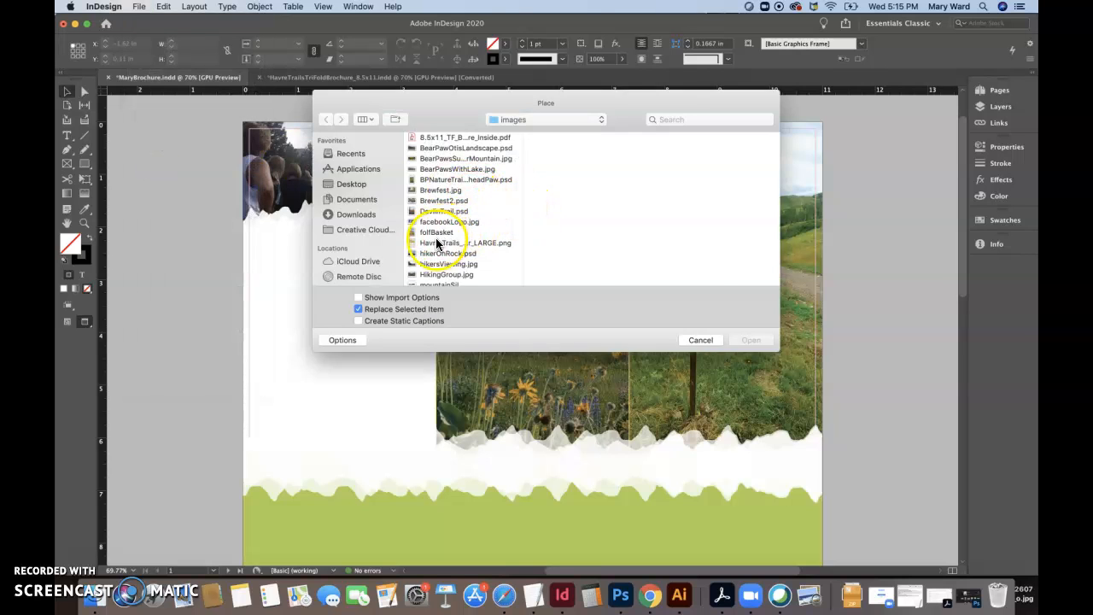
left_click(436, 243)
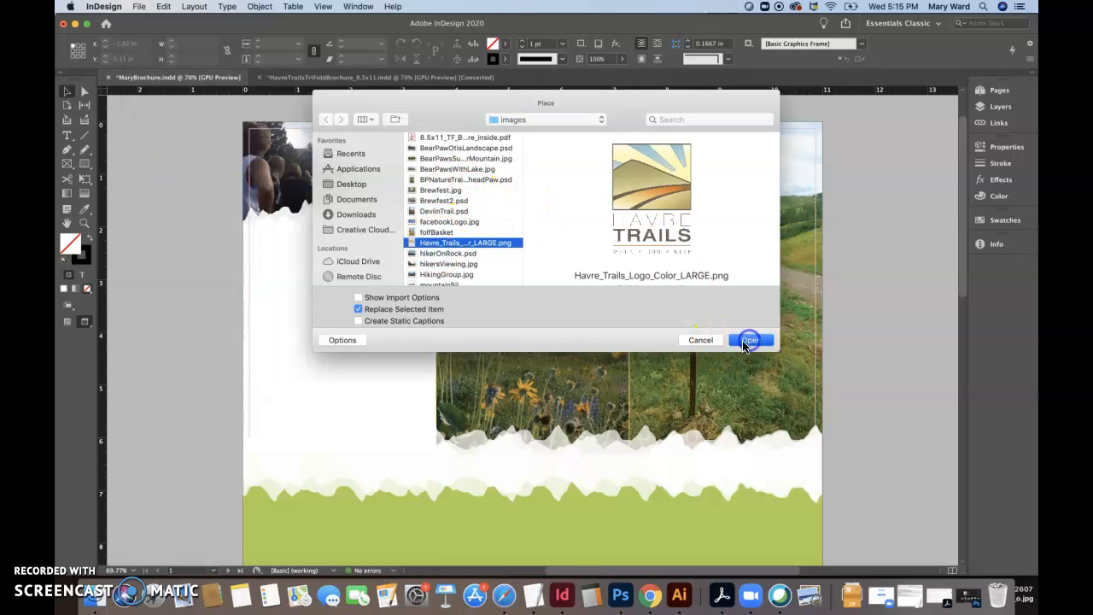
left_click(744, 341)
left_click_drag(191, 132, 190, 131)
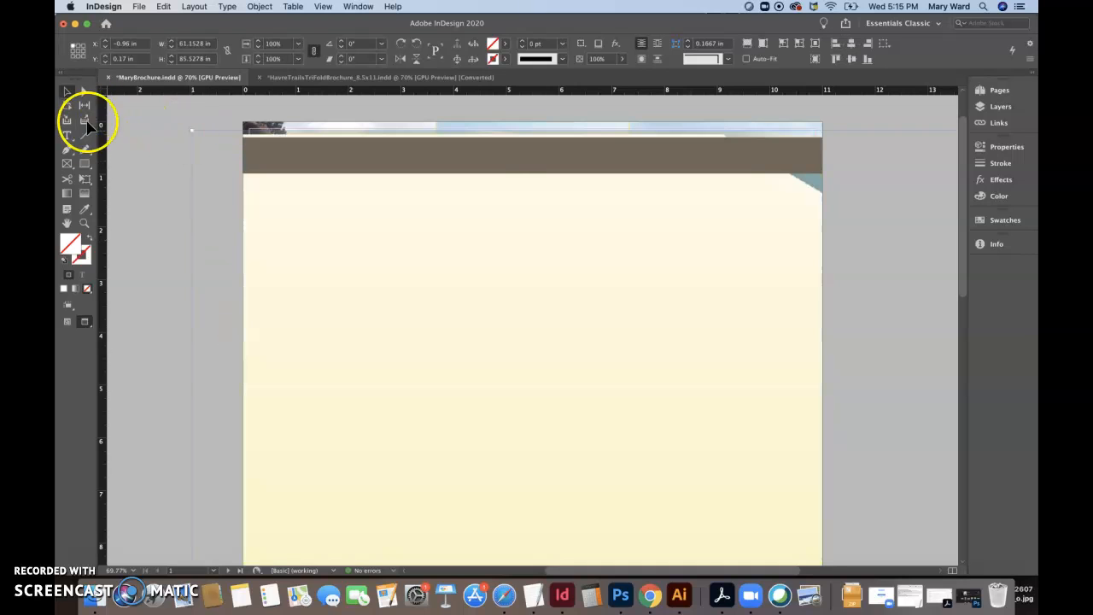
key("super+z")
Step: Draw a graphic frame about 1.56 in wide and 2.38 in tall over the right panel's lower torn edge, with Auto-Fit on
left_click(68, 165)
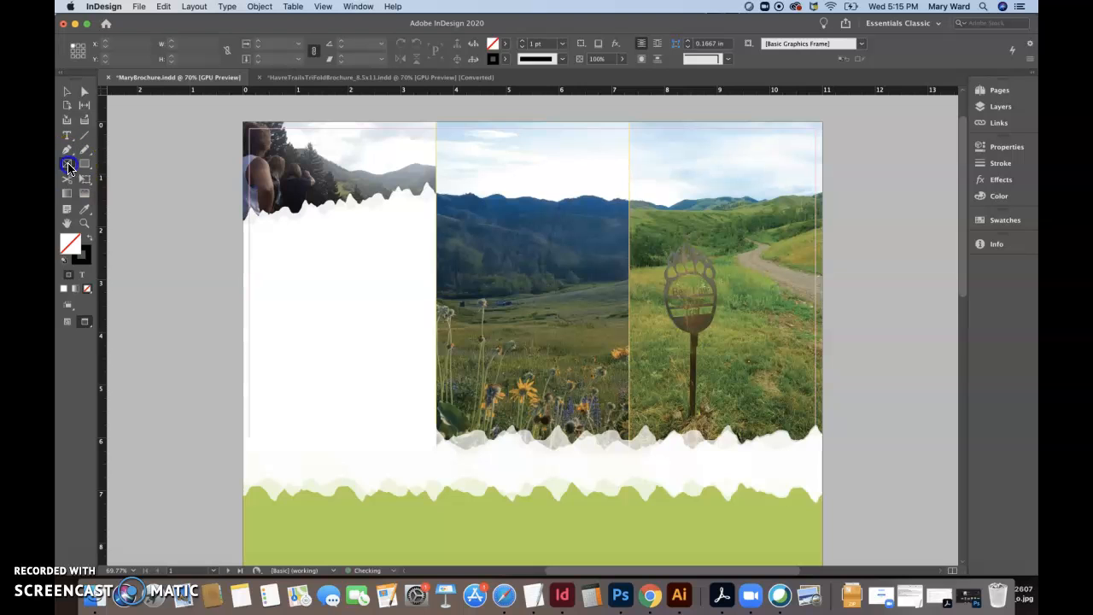
left_click_drag(719, 347, 796, 464)
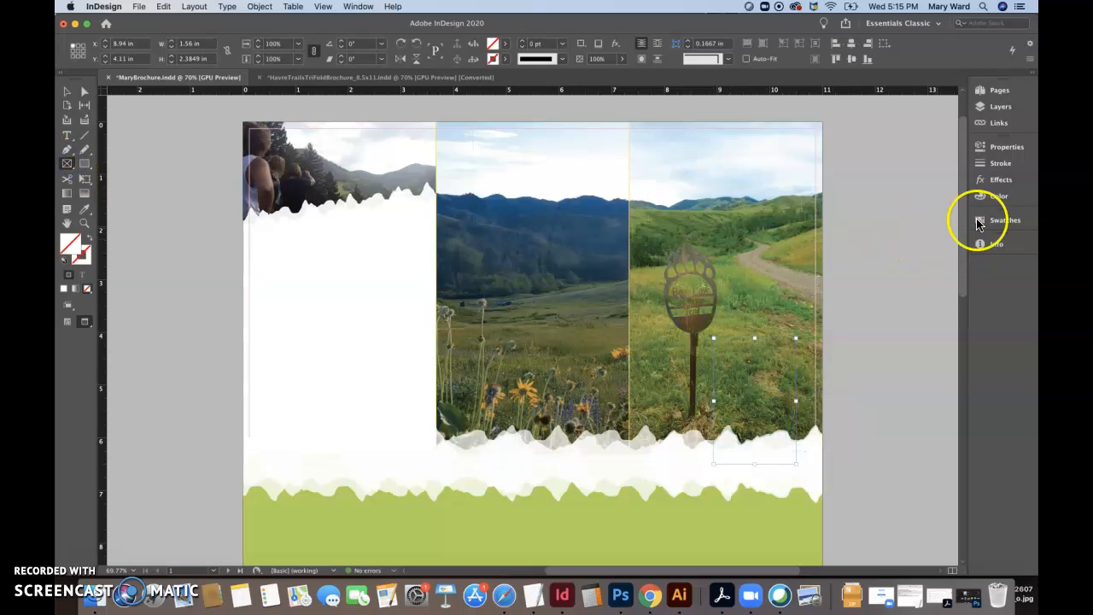
left_click(1004, 147)
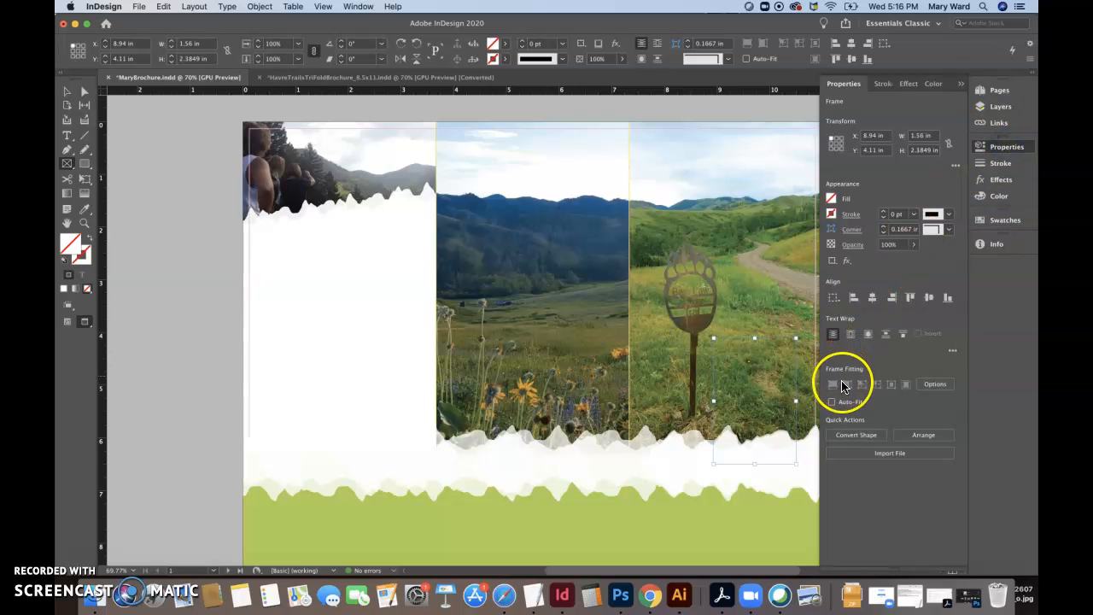
Step: Place Havre_Trails_Logo_Color_LARGE.png into the graphic frame on the right panel
left_click(140, 7)
left_click(158, 163)
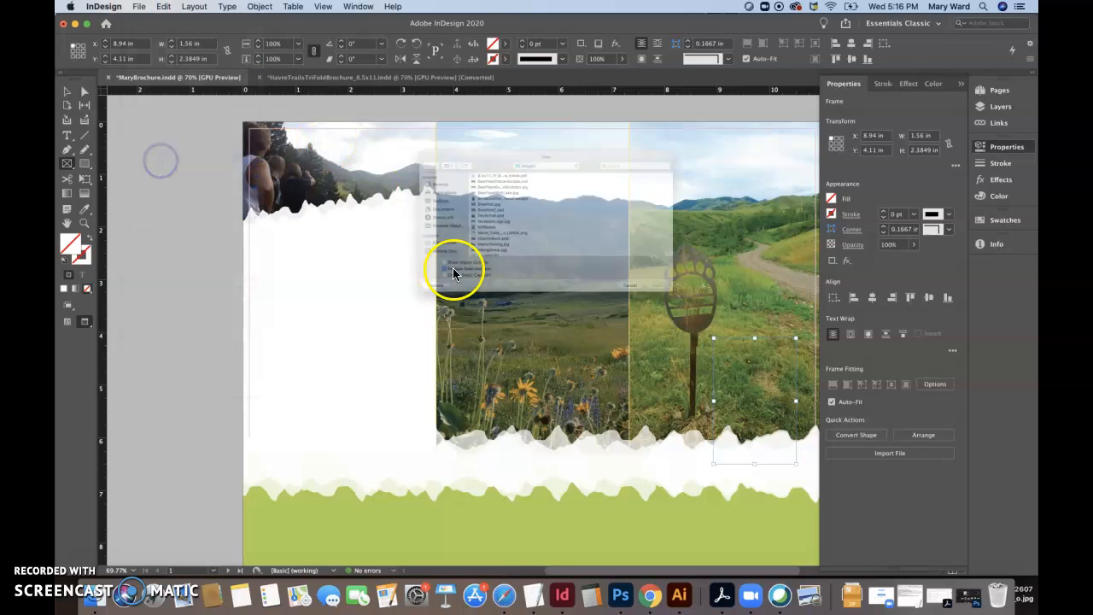
left_click(441, 249)
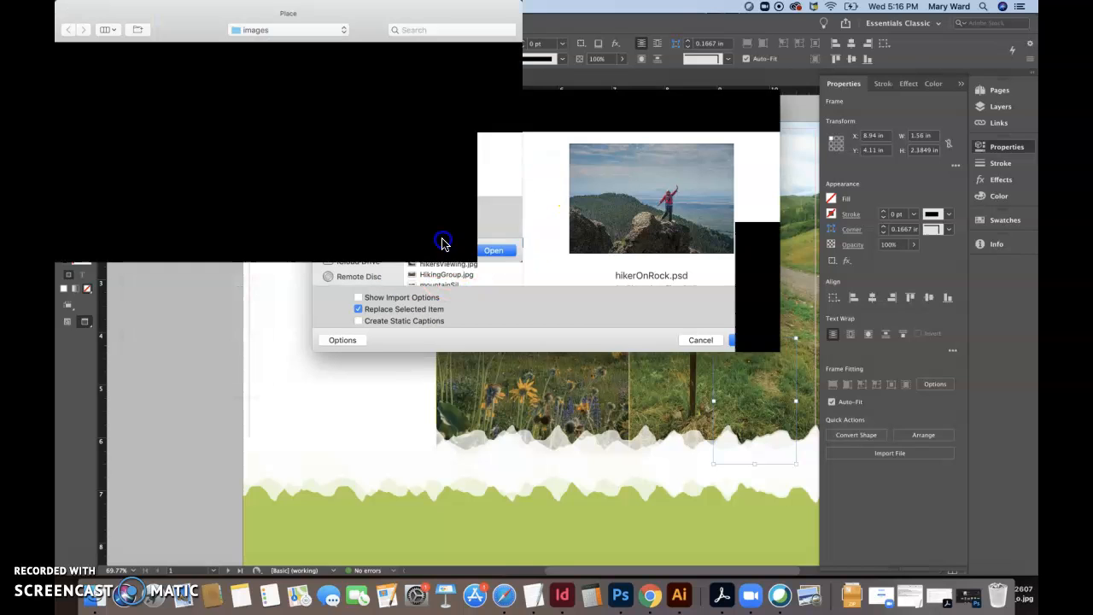
left_click(441, 243)
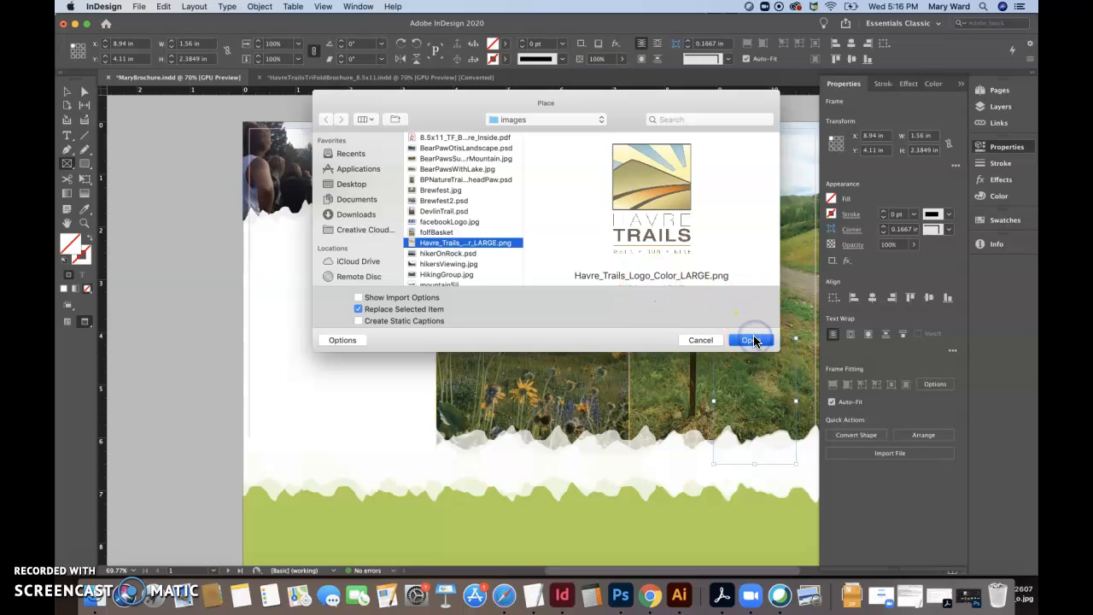
left_click(751, 339)
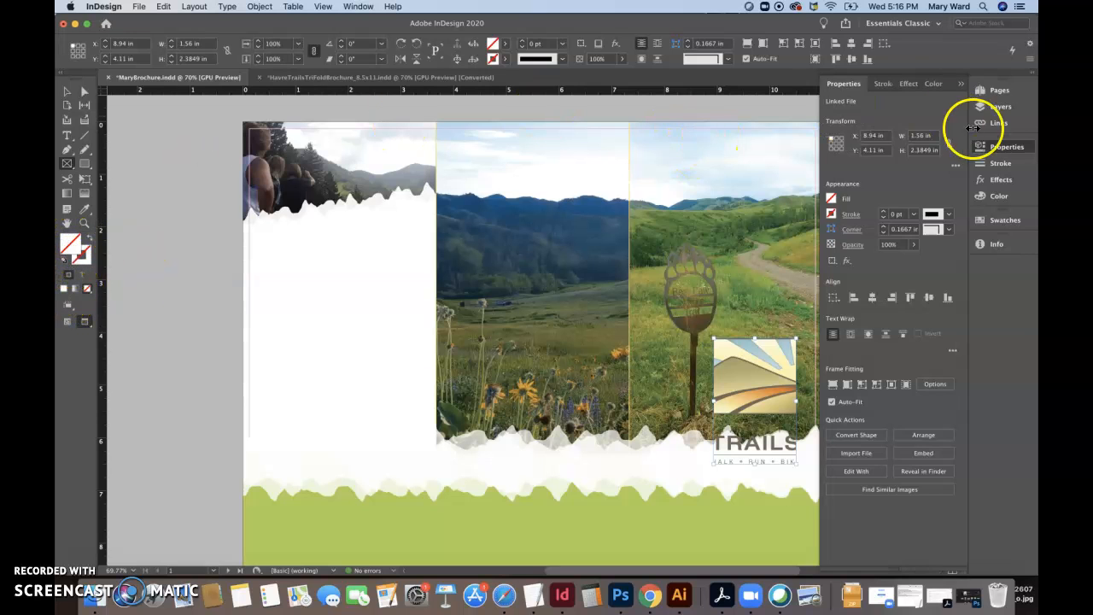
Step: Fill the logo's graphic frame with the [Paper] swatch
left_click(1001, 220)
left_click(858, 279)
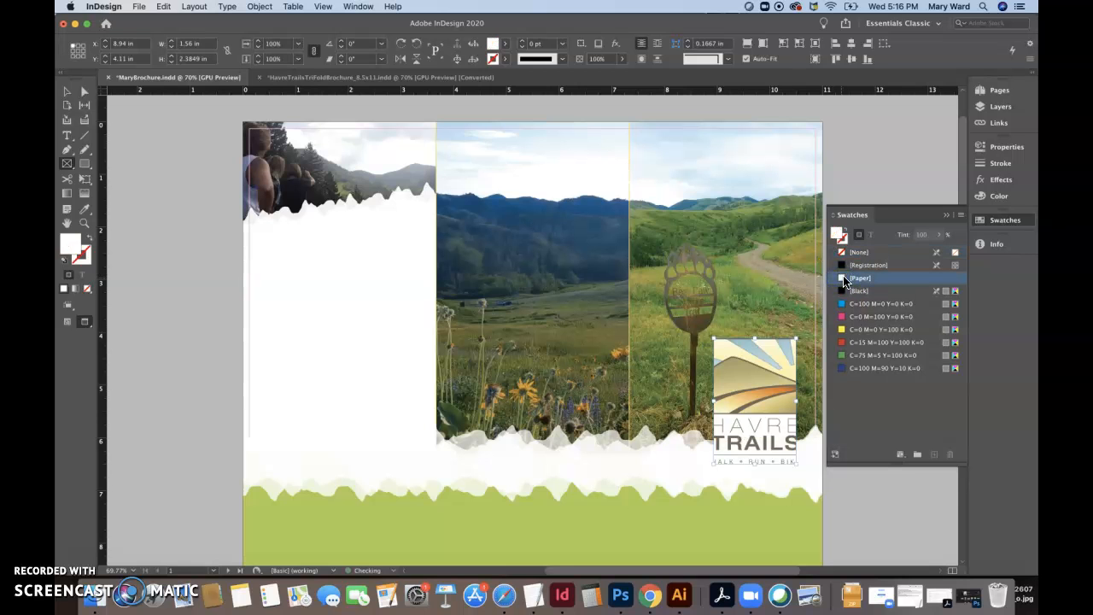
Step: Widen the logo's frame evenly on both sides to about 1.71 in so the full Havre Trails logo fits inside
key("super+equal")
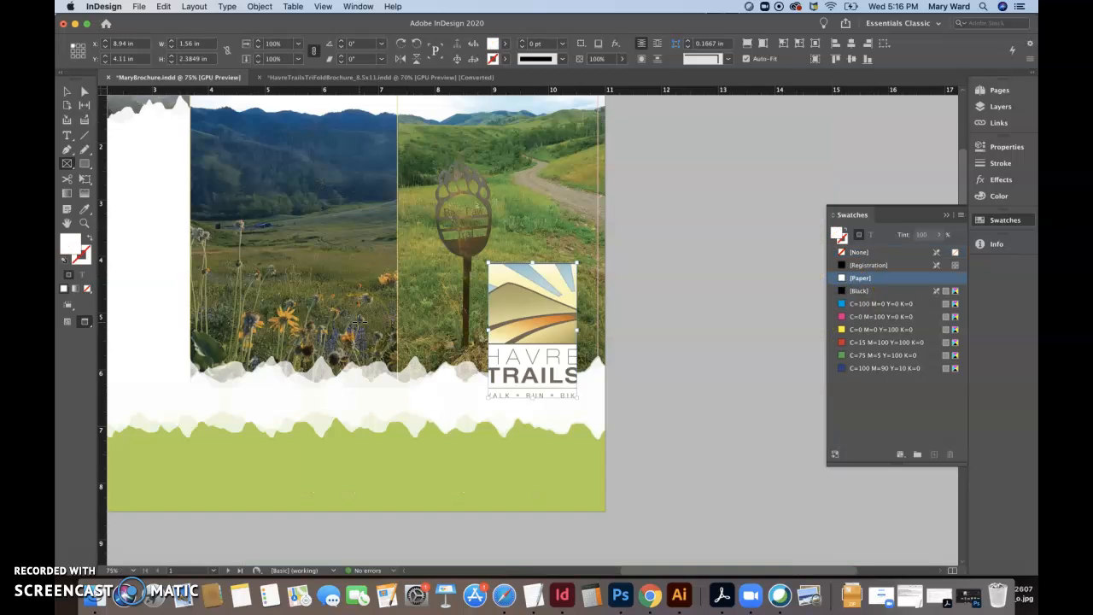
key("super+equal")
key("super+equal")
key("super+equal")
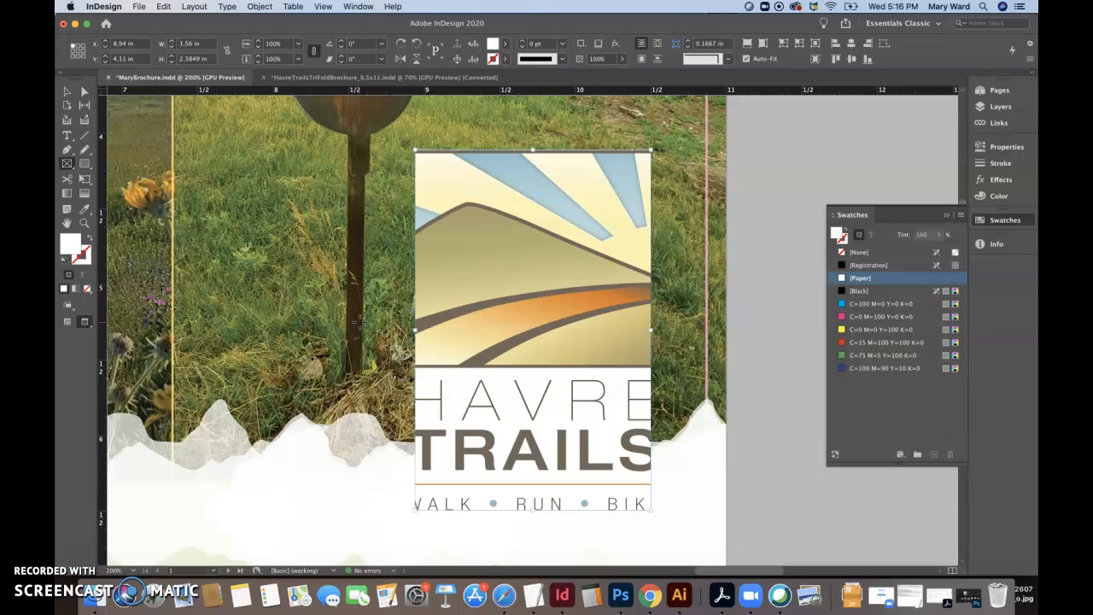
left_click(67, 90)
left_click_drag(414, 329, 399, 330)
key("super+z")
left_click(84, 92)
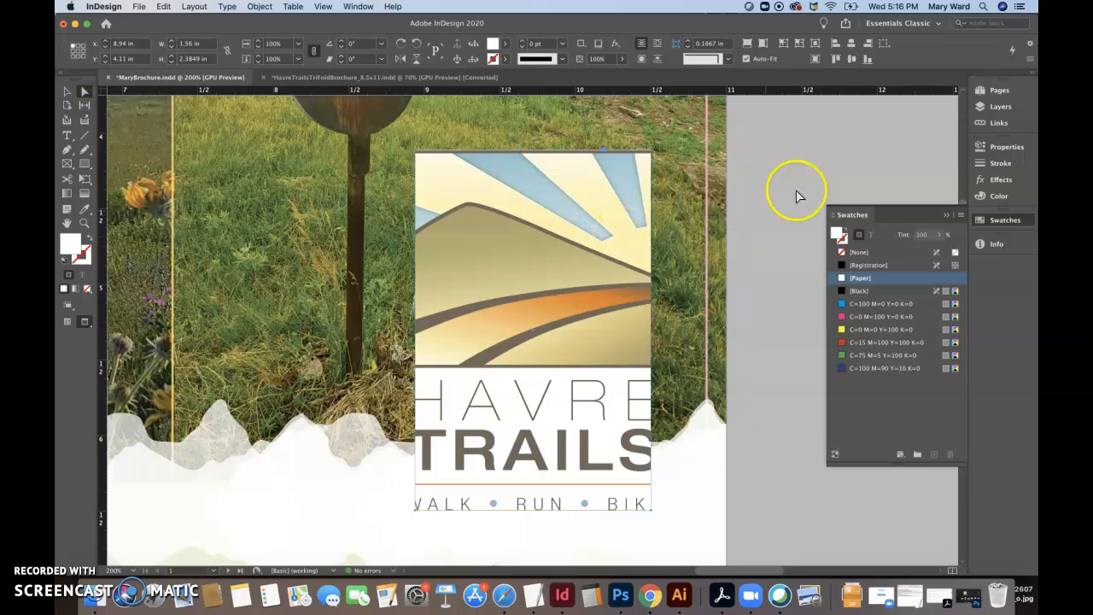
left_click(810, 178)
left_click(530, 277)
left_click(453, 351)
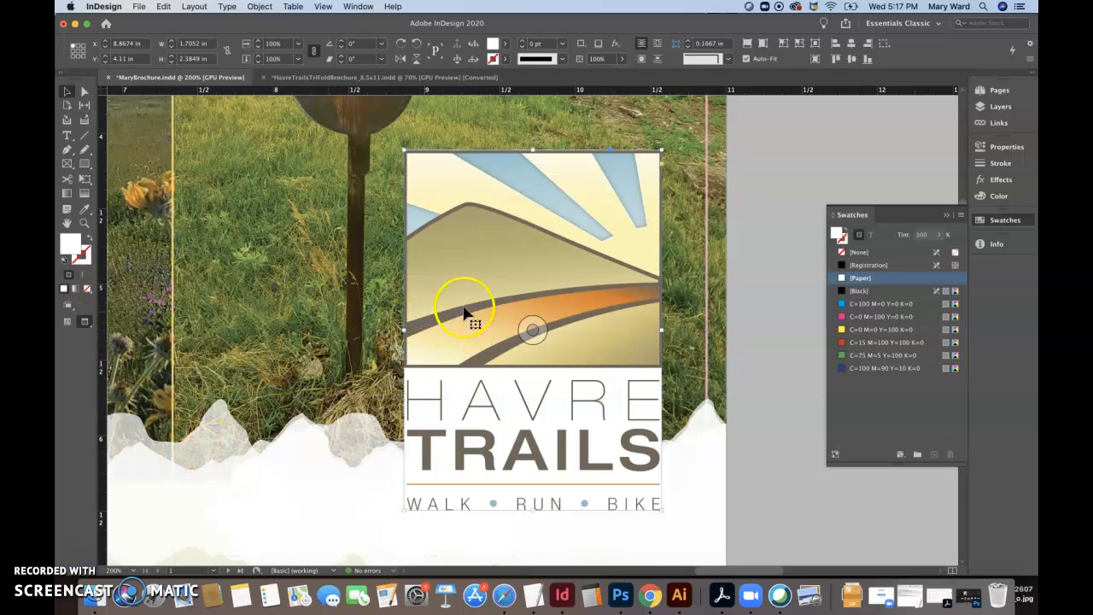
Step: Try the logo frame without a fill, and restore its white fill
left_click(80, 256)
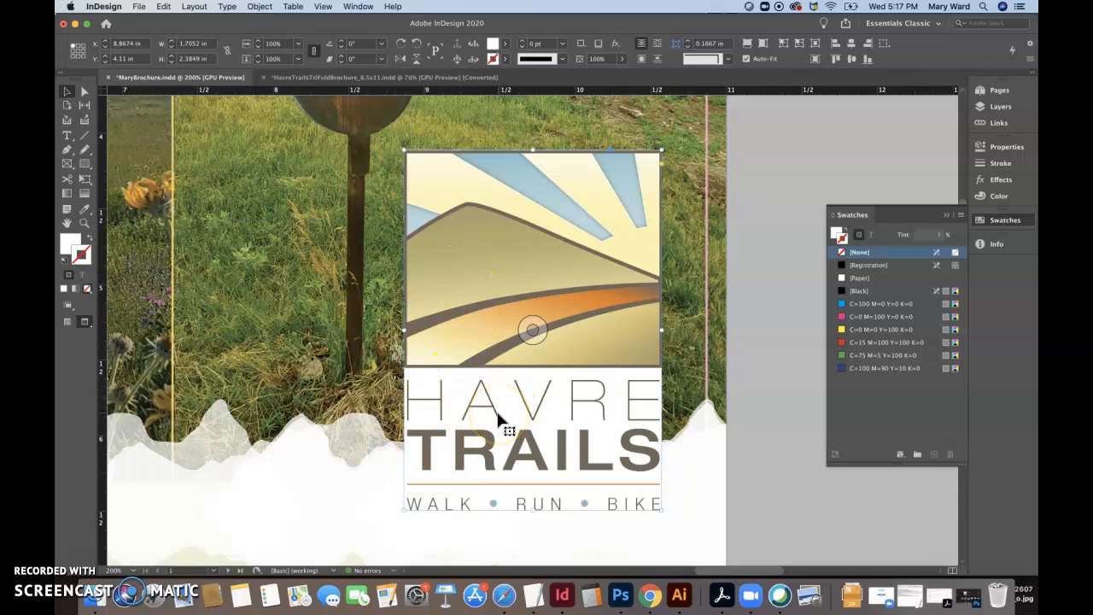
left_click(995, 122)
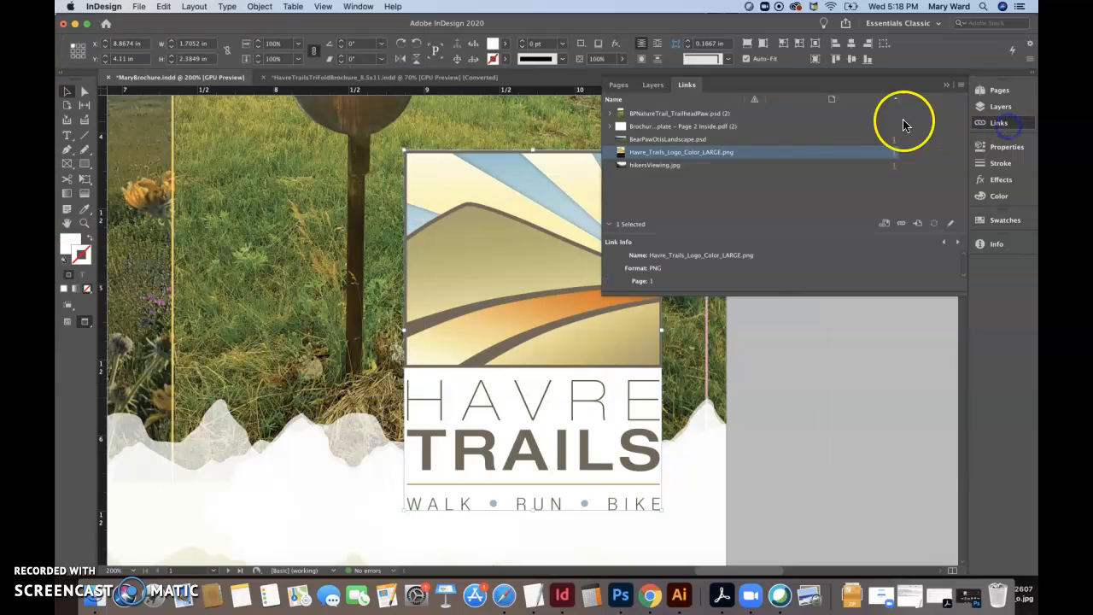
left_click(946, 85)
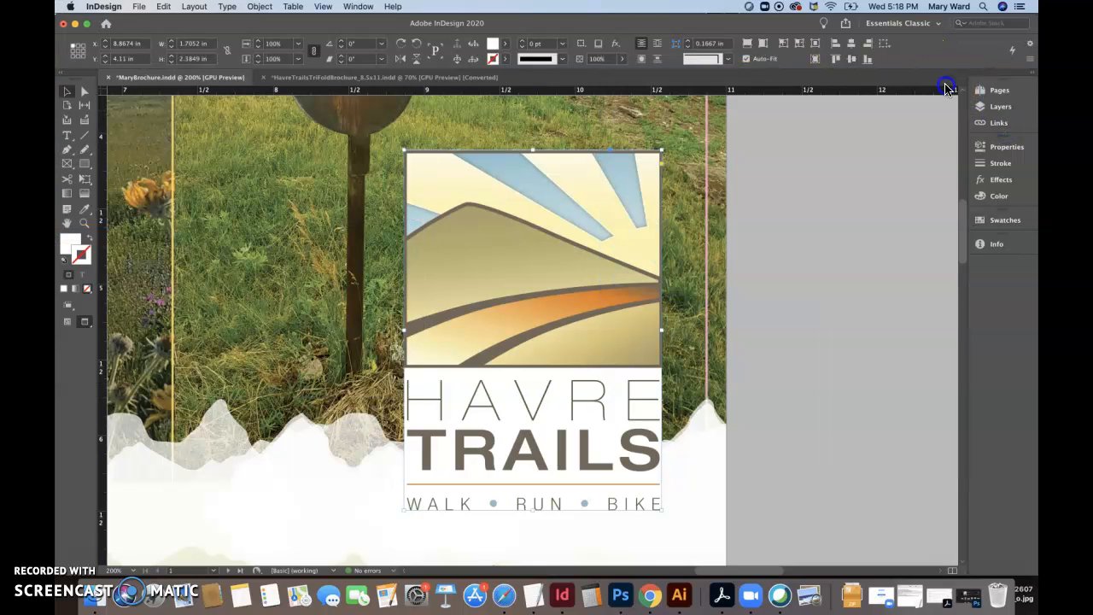
left_click(87, 290)
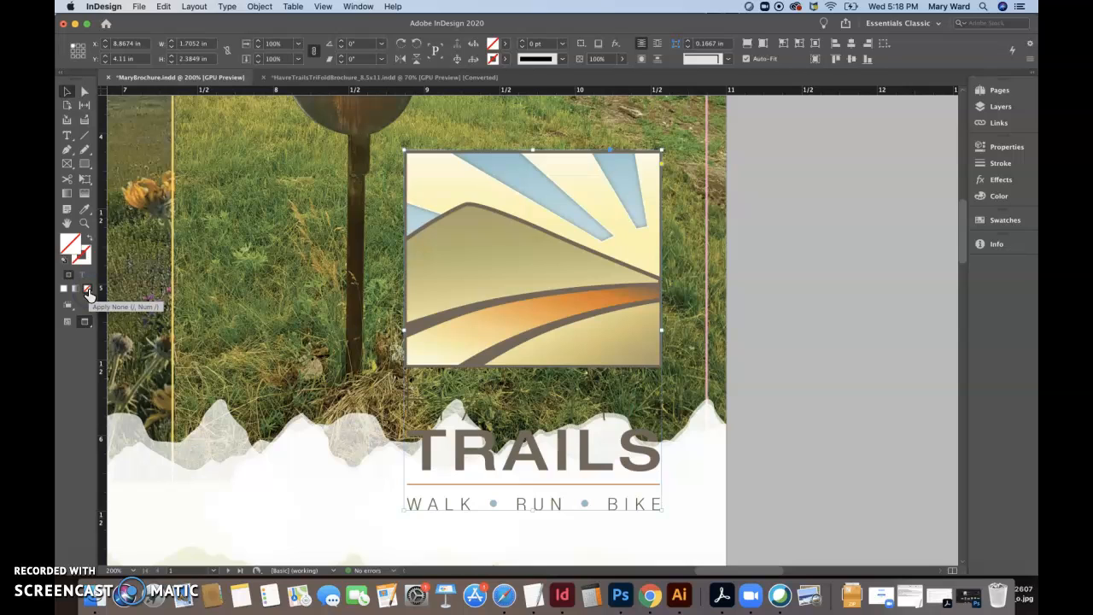
left_click(64, 290)
left_click(69, 245)
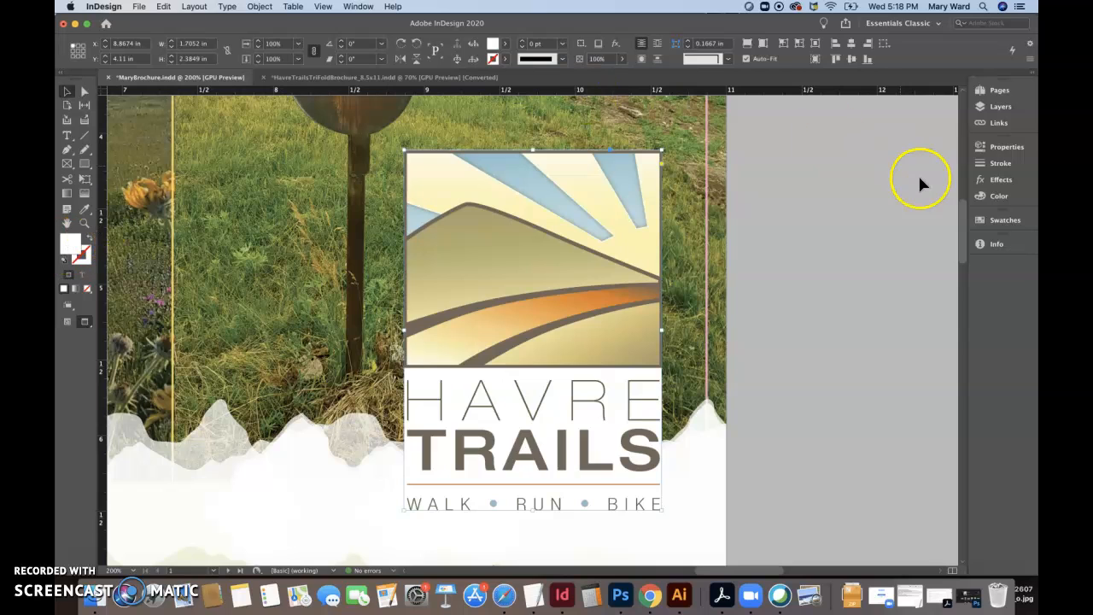
Step: Give the logo frame a white stroke with a weight of 3 pt
left_click(82, 262)
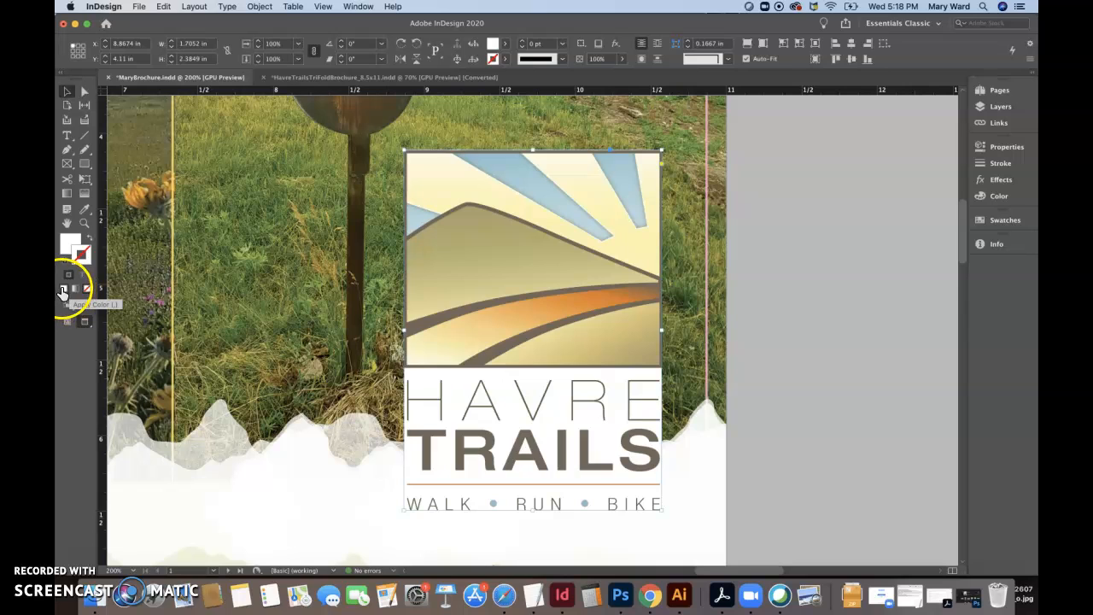
left_click(63, 295)
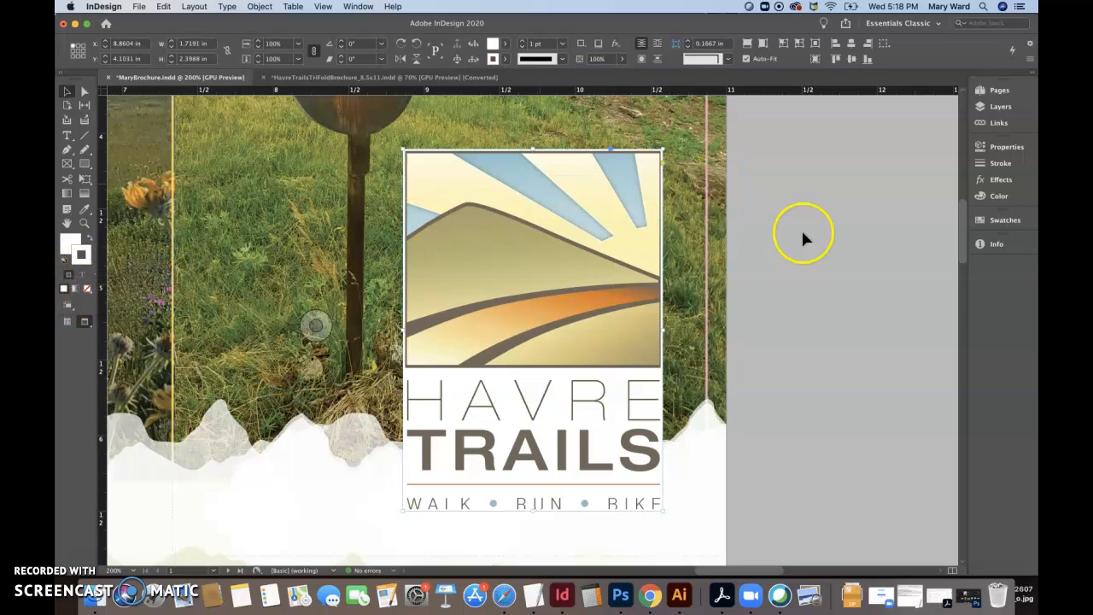
left_click(1000, 164)
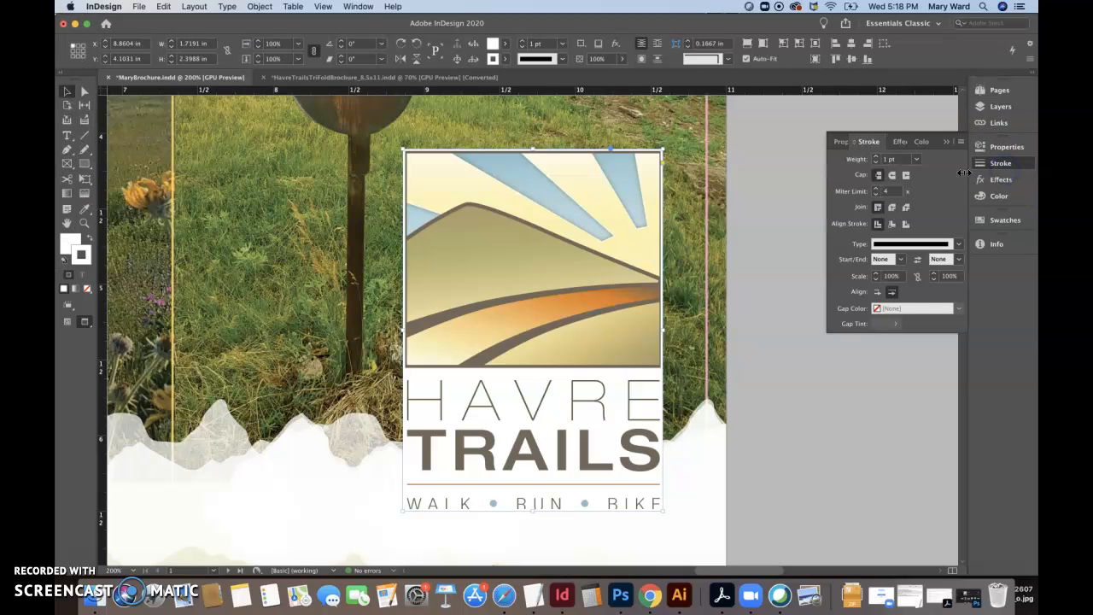
left_click(876, 158)
left_click(876, 158)
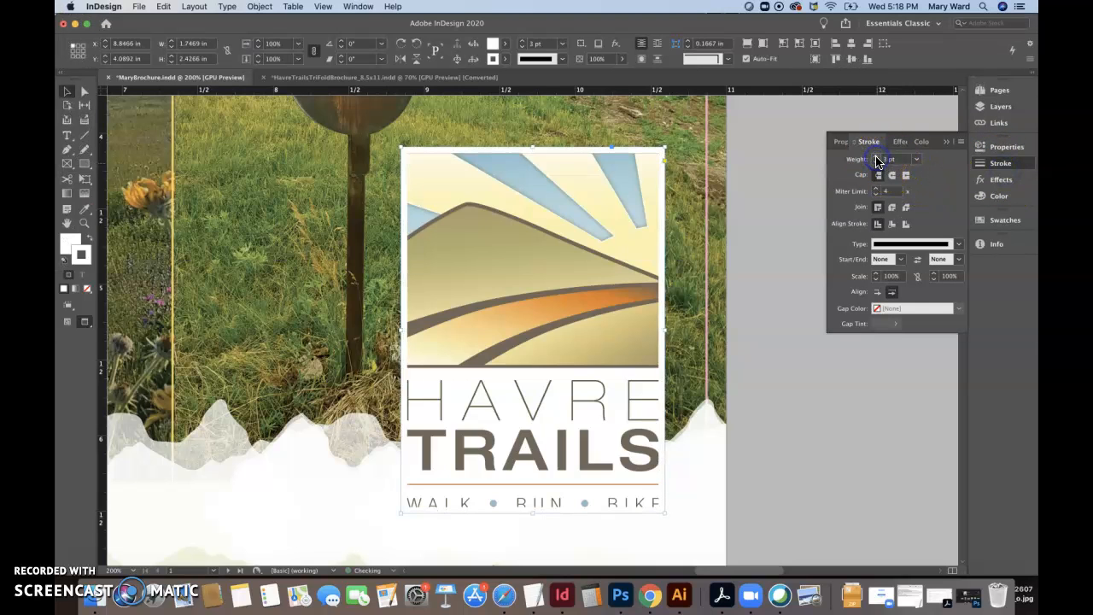
Step: Align the logo frame's stroke to the outside, keeping the miter join
left_click(1003, 148)
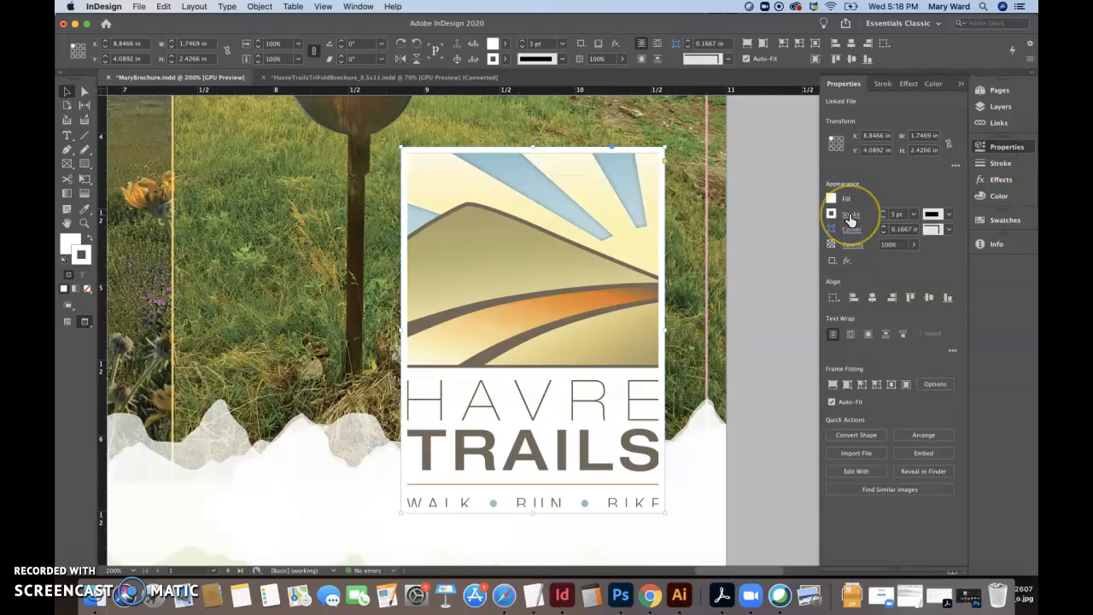
left_click(1008, 163)
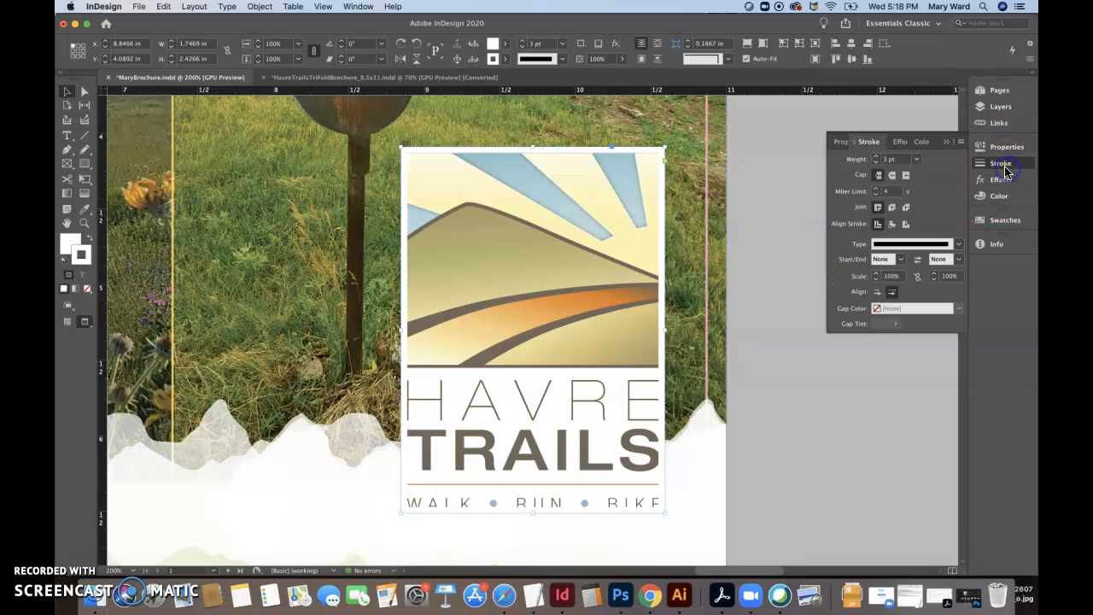
left_click(906, 209)
left_click(877, 207)
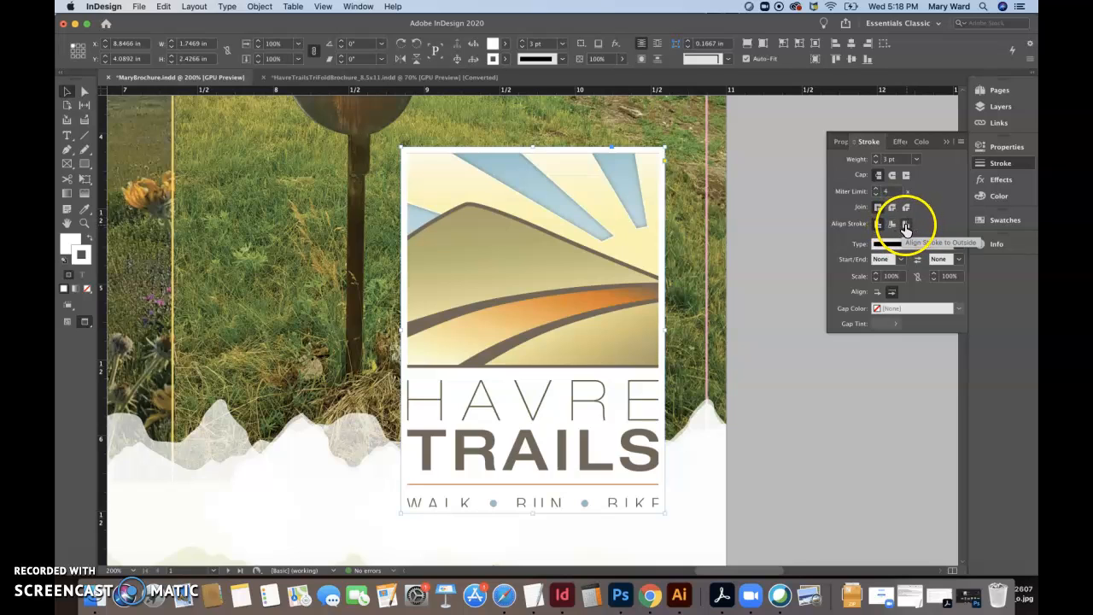
left_click(906, 227)
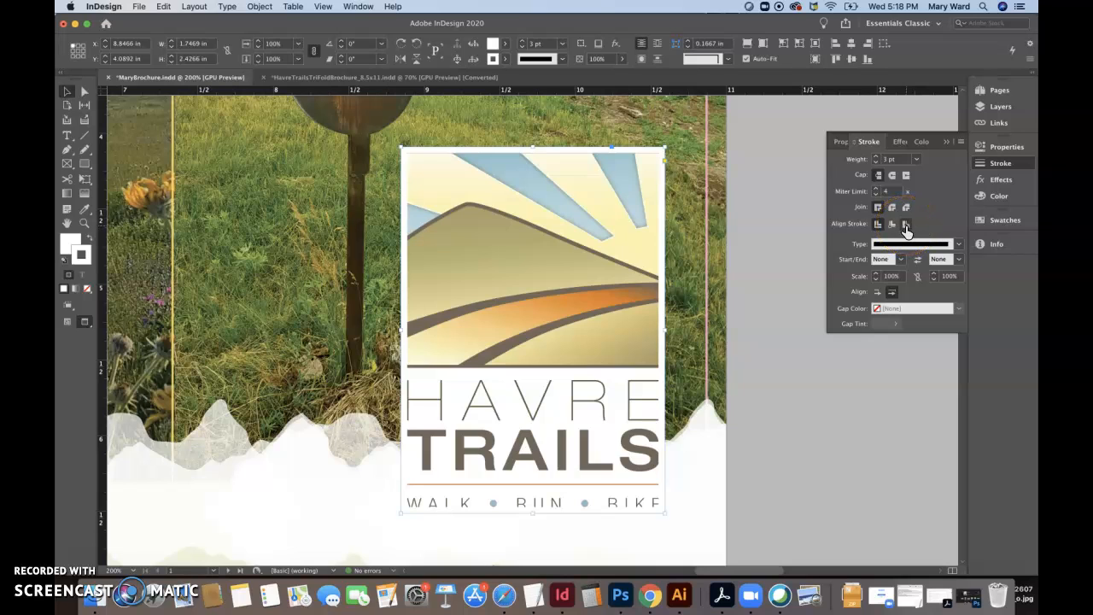
left_click(905, 227)
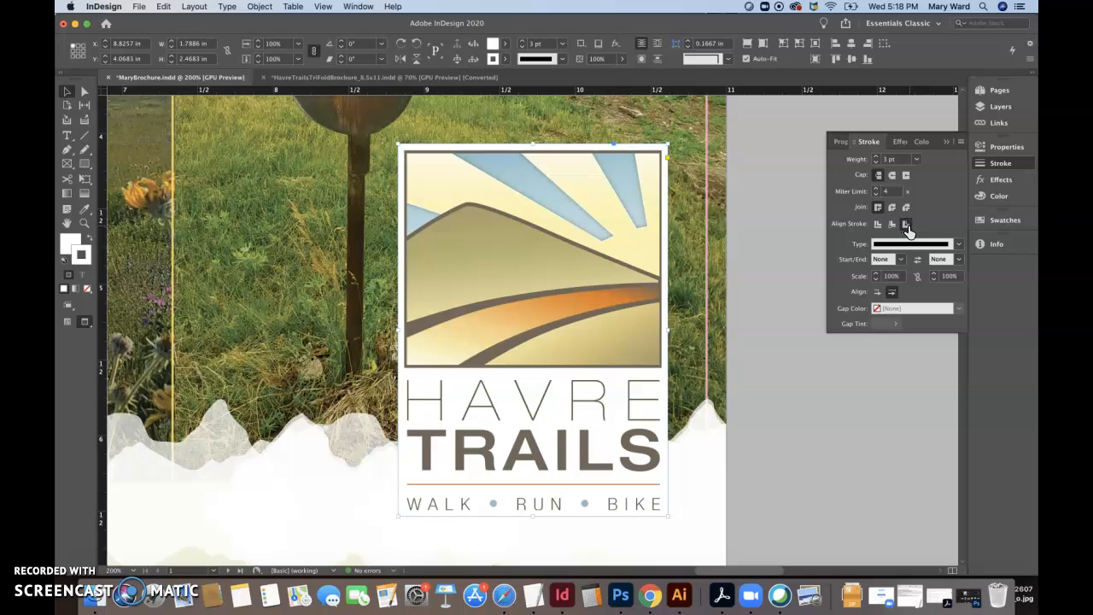
left_click(832, 469)
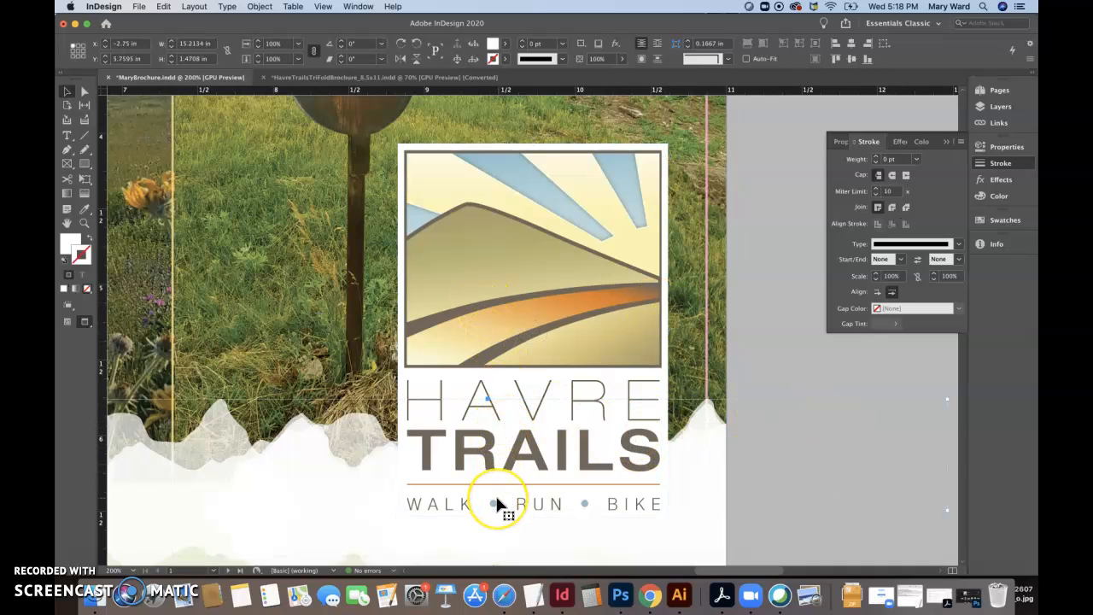
Step: Reposition the logo near the right panel's outer edge over the torn band, and scale it to about 1.55 in wide and 2.14 in tall
key("super+0")
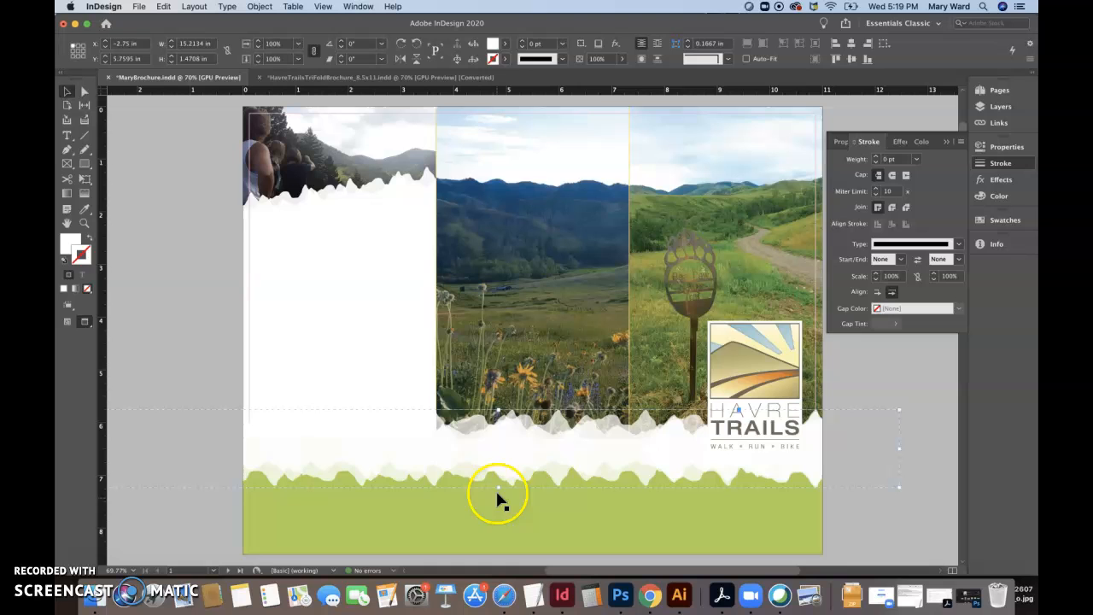
left_click(946, 141)
left_click(910, 151)
left_click(754, 415)
mouse_move(768, 424)
left_mouse_down()
mouse_move(760, 413)
mouse_move(773, 413)
left_mouse_up()
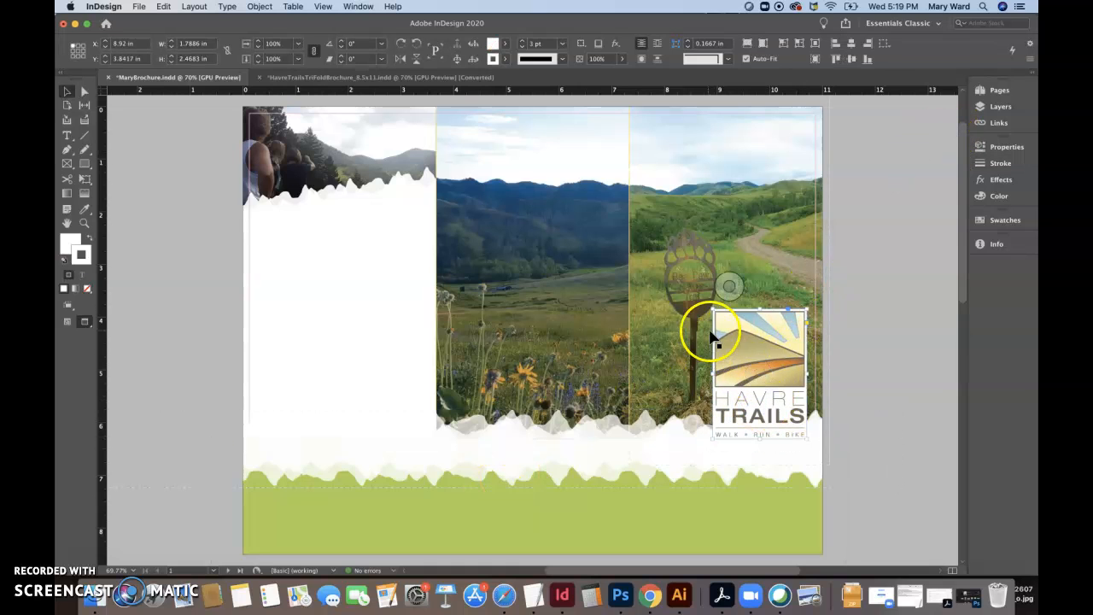
left_click_drag(714, 311, 727, 326)
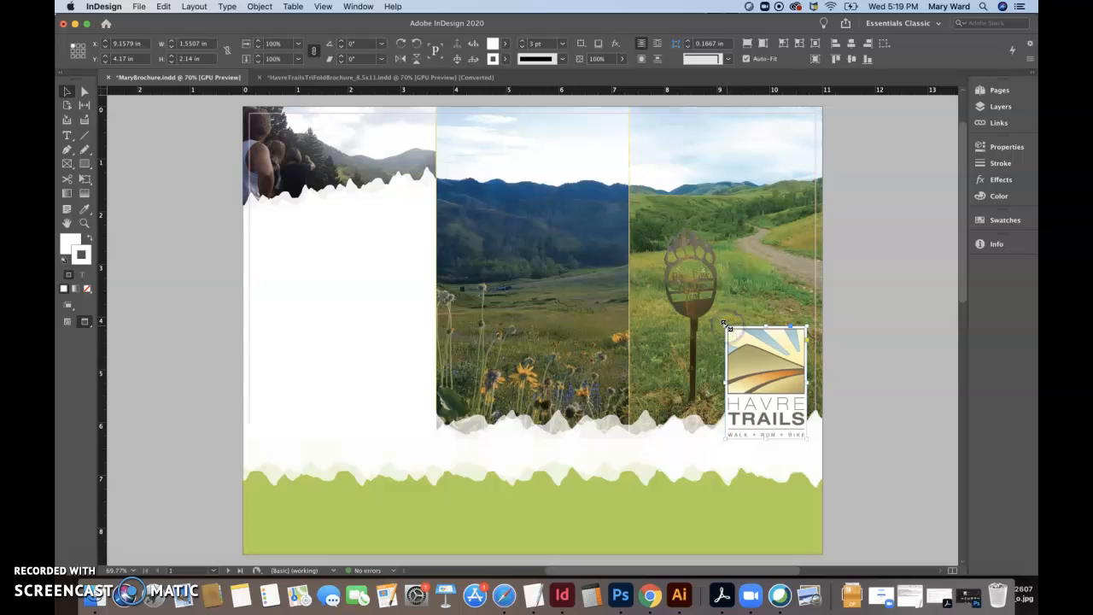
left_click_drag(761, 361, 762, 362)
left_click(839, 350)
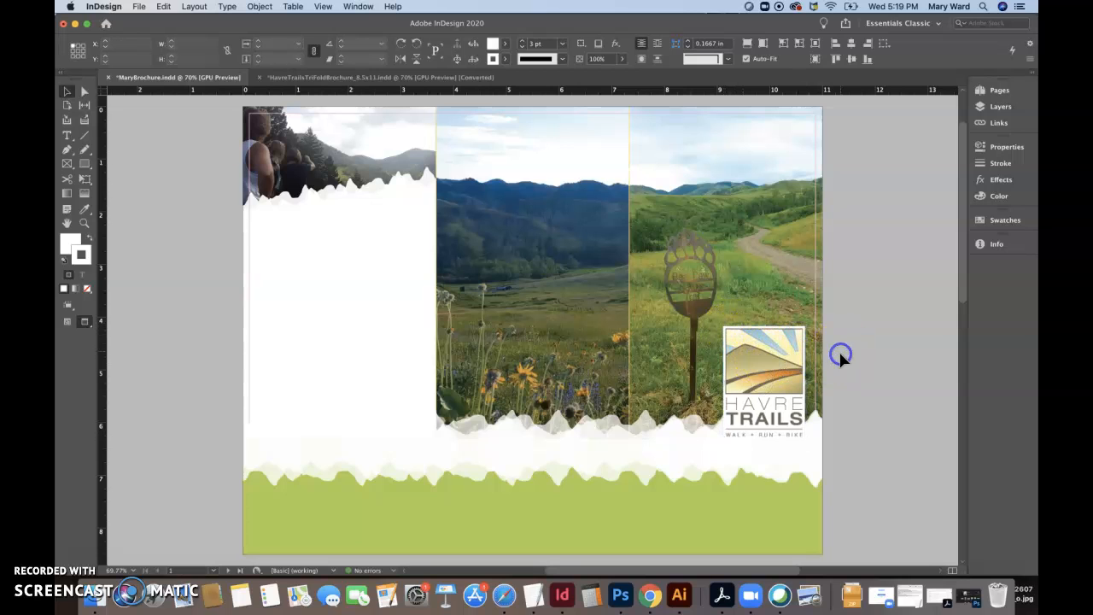
Step: Move the torn-edge band and the logo up together by about 0.28 in
left_click(408, 331)
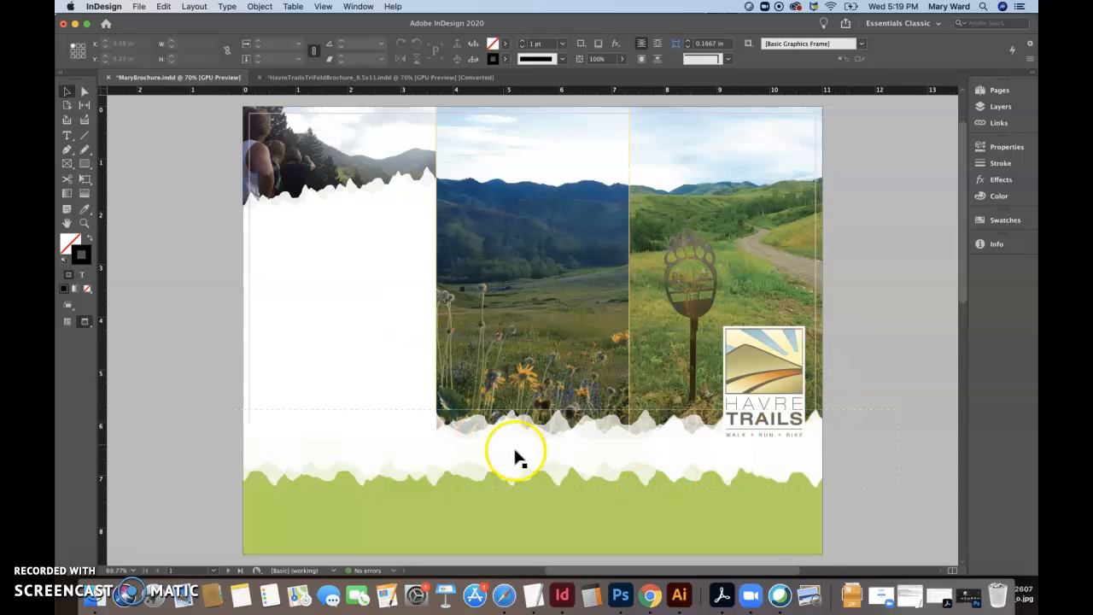
left_click(749, 459)
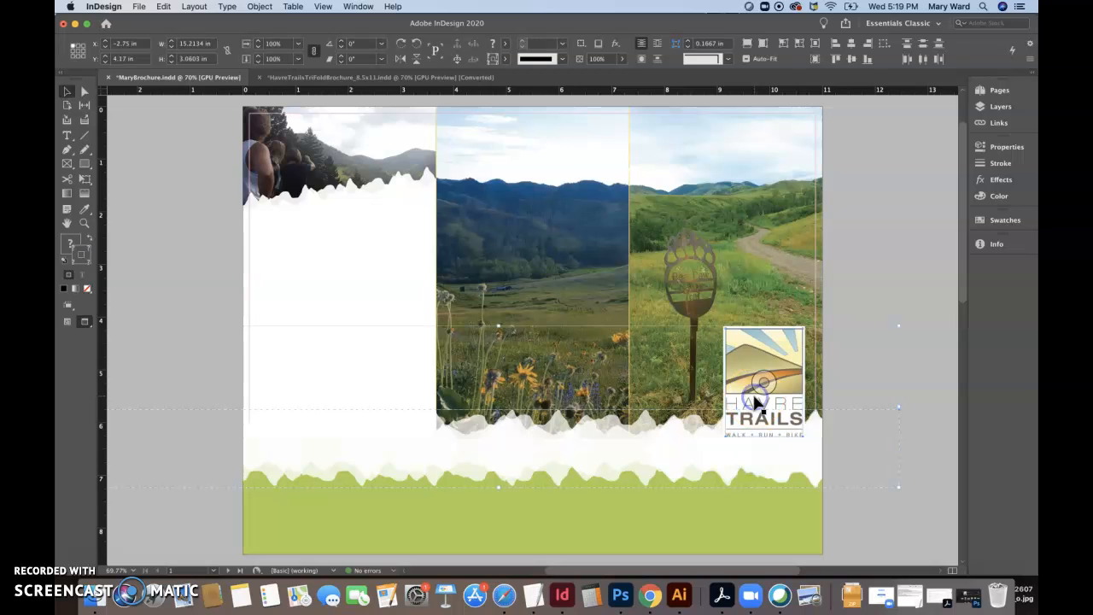
key("shift+Up")
key("shift+Up")
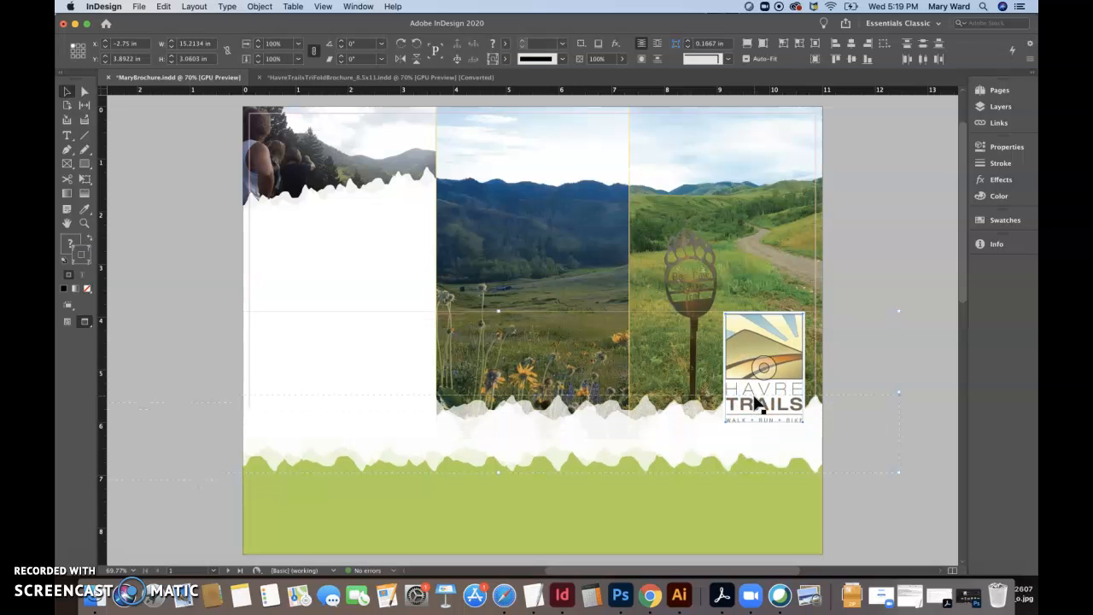
left_click(911, 276)
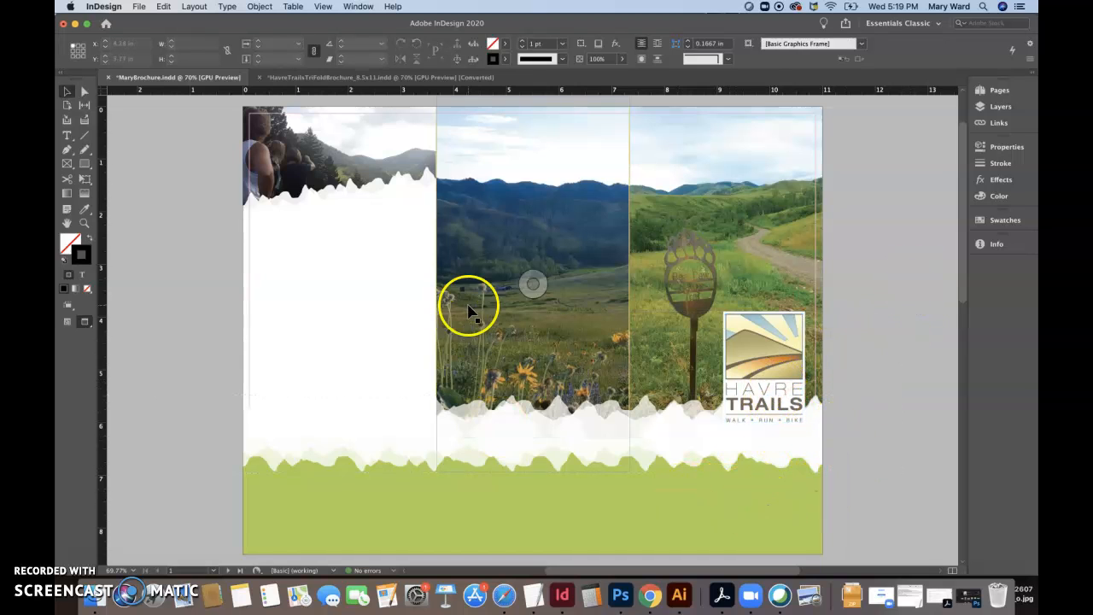
Step: Draw a text frame in the green area of the right panel and enter "Havre Trails"
left_click(68, 136)
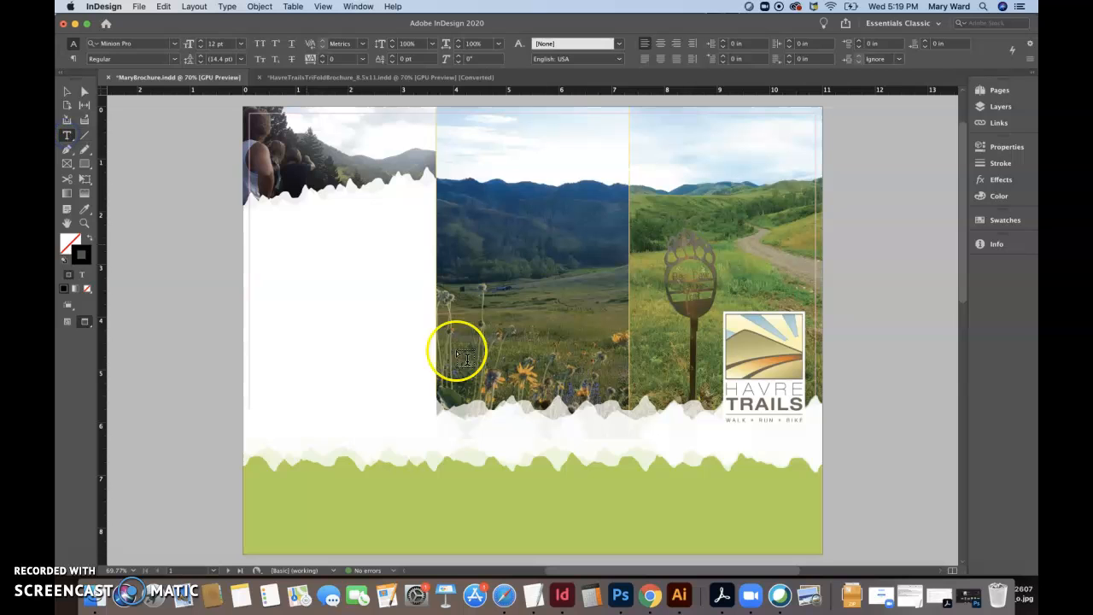
left_click_drag(651, 482, 809, 551)
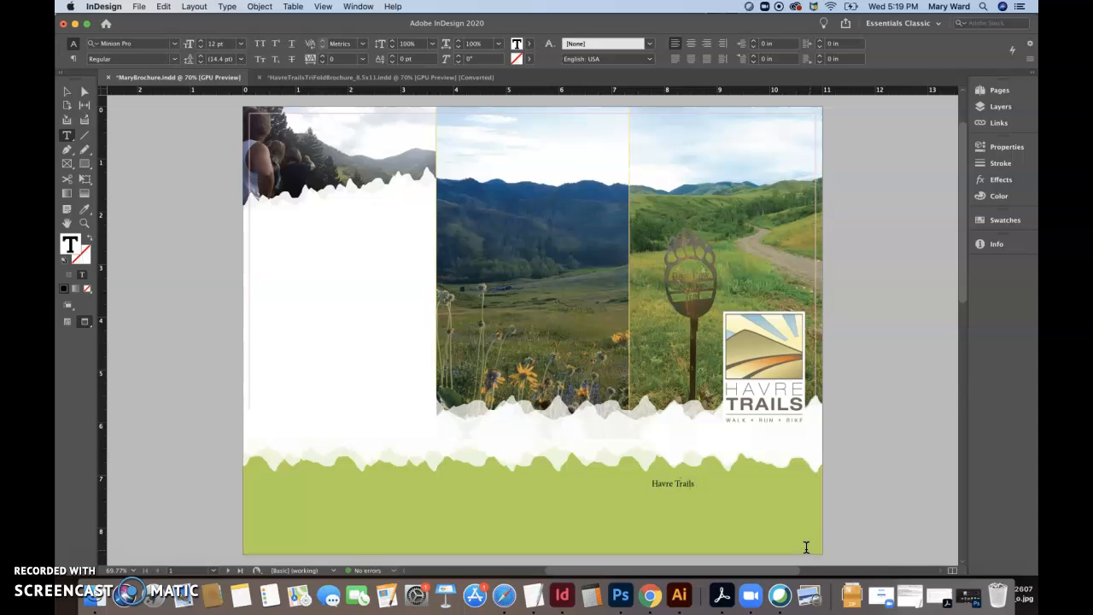
Step: Check the font settings of the "HAVRE TRAILS" title in the HavreTrailsTriFoldBrochure_8.5x11 document, and return to MaryBrochure
left_click(431, 77)
left_click(702, 484)
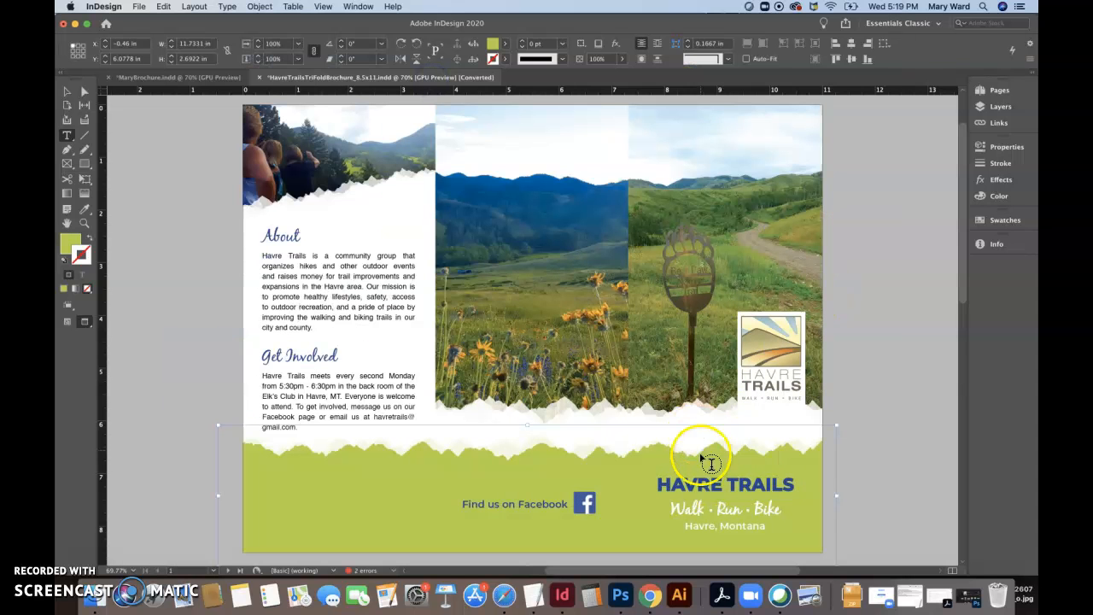
double_click(702, 484)
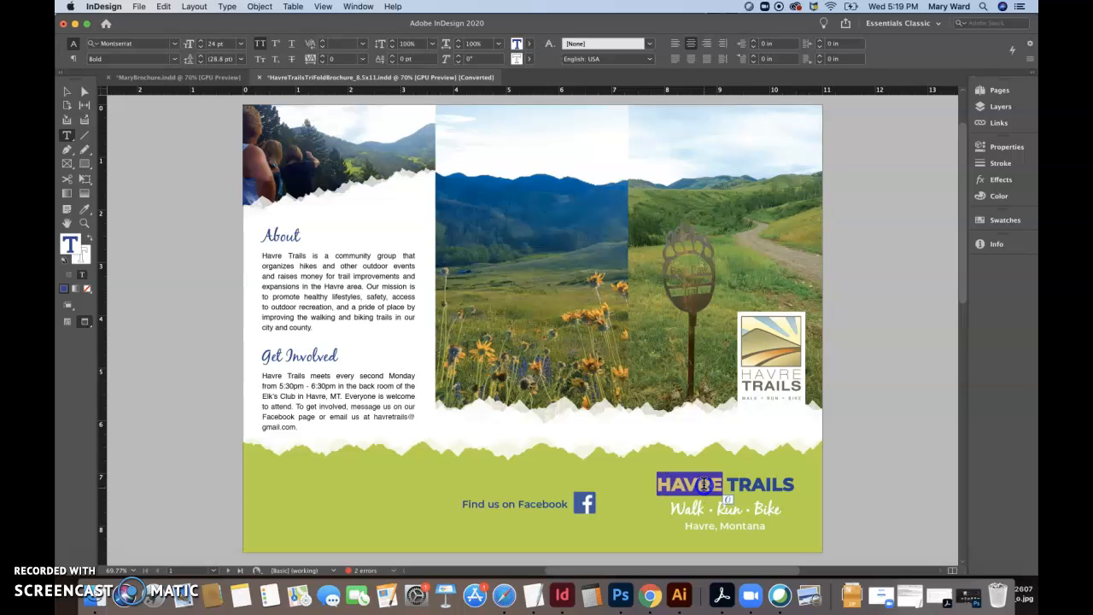
left_click(215, 76)
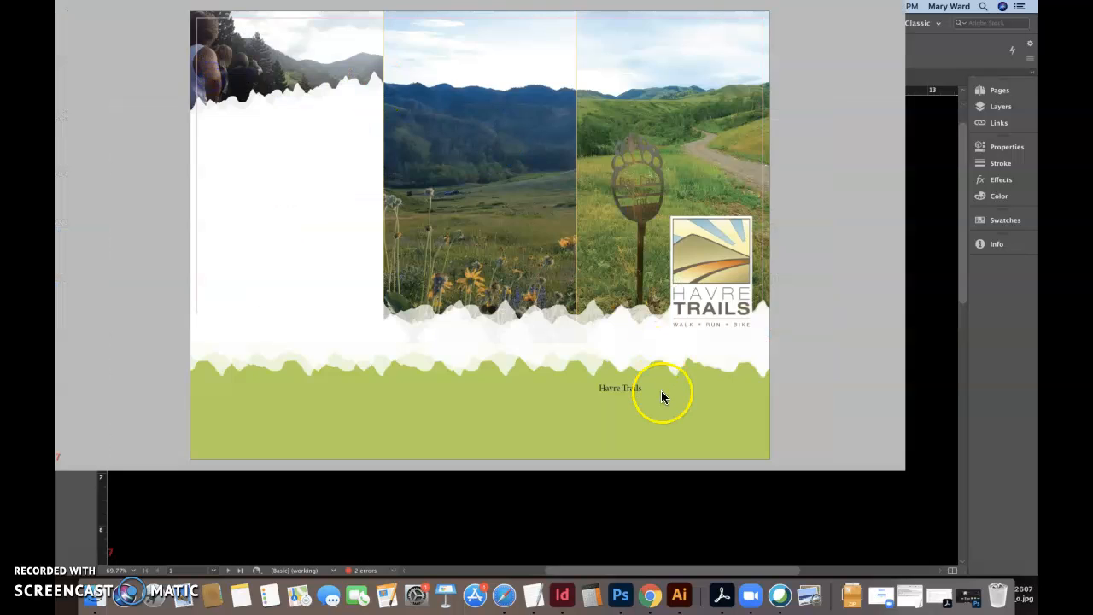
Step: Set the "Havre Trails" text in the green area to the Montserrat Black font
left_click(680, 480)
triple_click(675, 481)
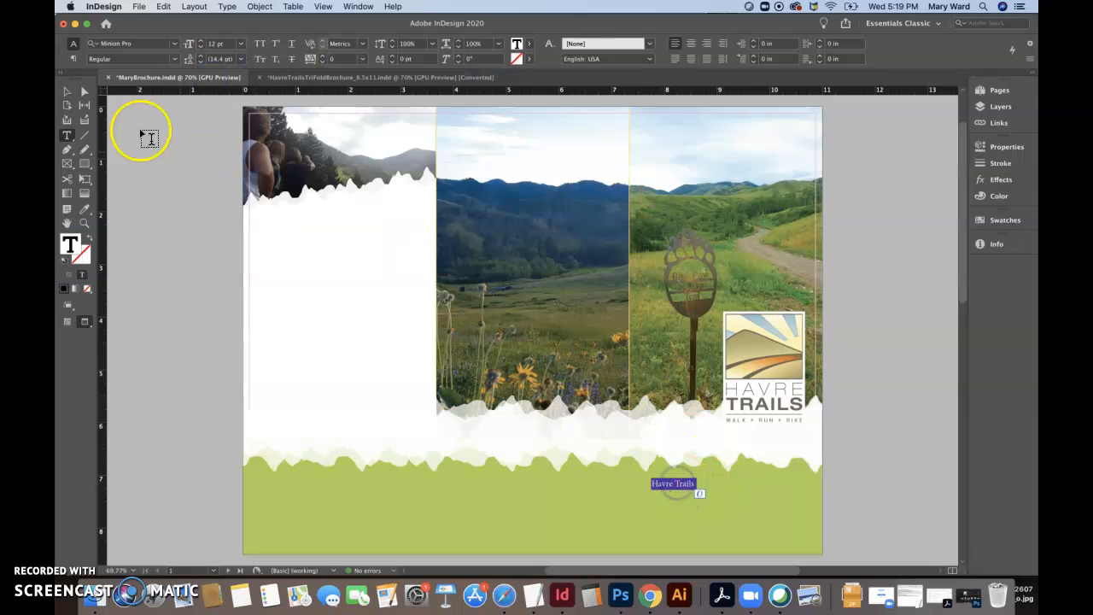
left_click(125, 44)
type("mo")
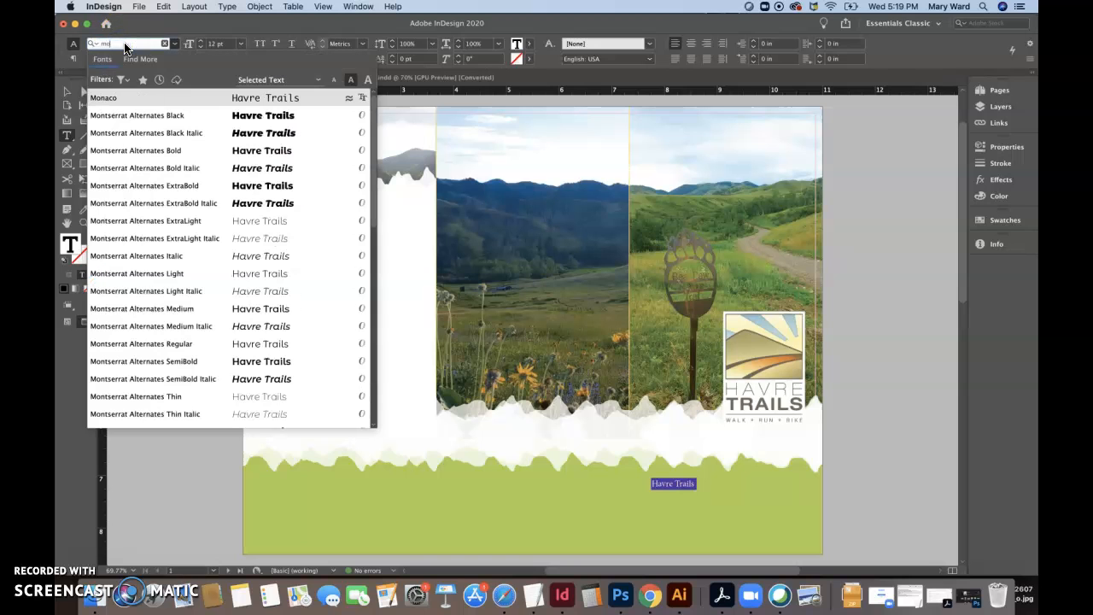
type("t")
key("BackSpace")
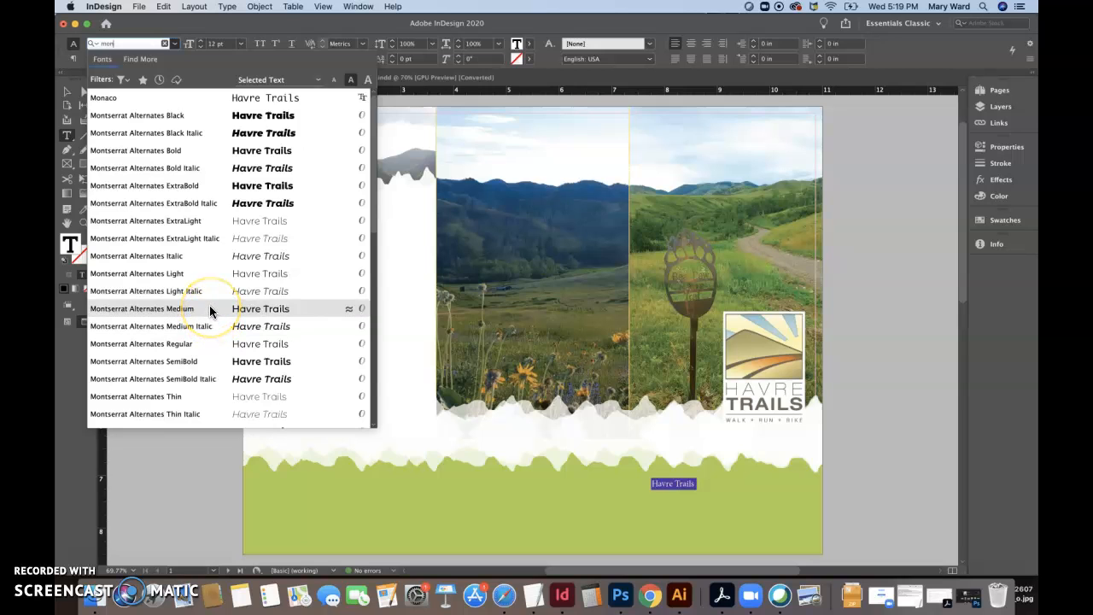
scroll(210, 312, "down", 4)
scroll(210, 312, "down", 1)
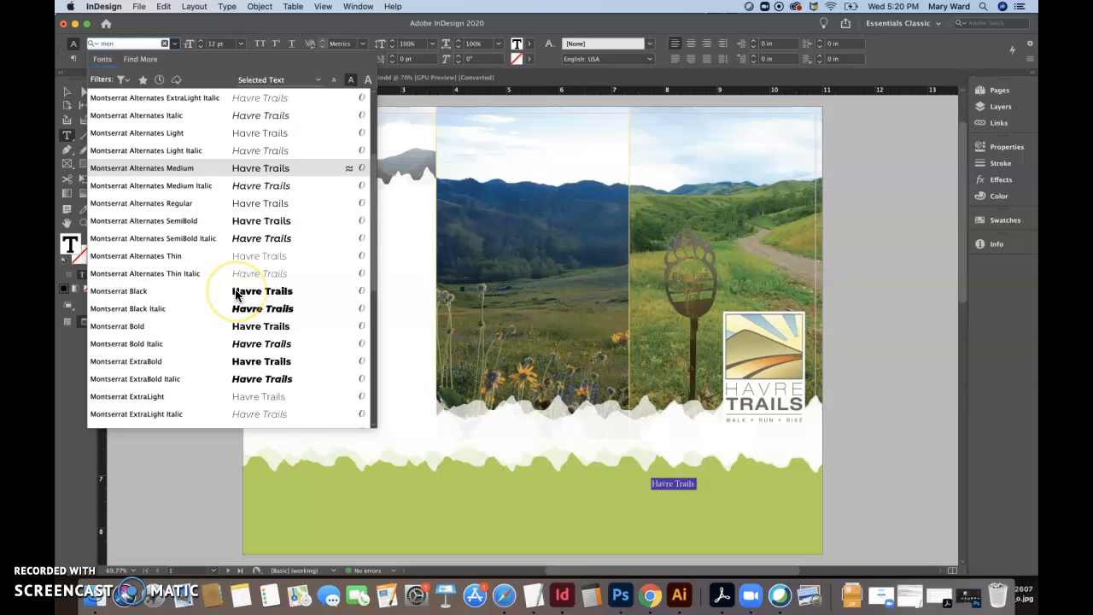
left_click(236, 295)
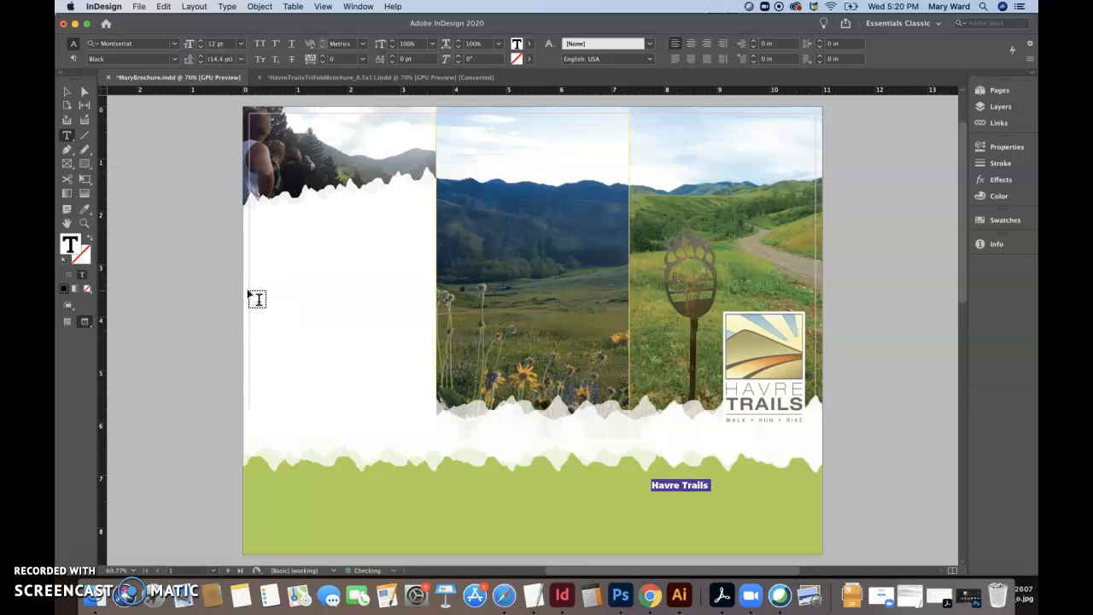
Step: Enlarge the "Havre Trails" title to 22 pt and center it in its text frame
key("super+shift+period")
key("super+shift+period")
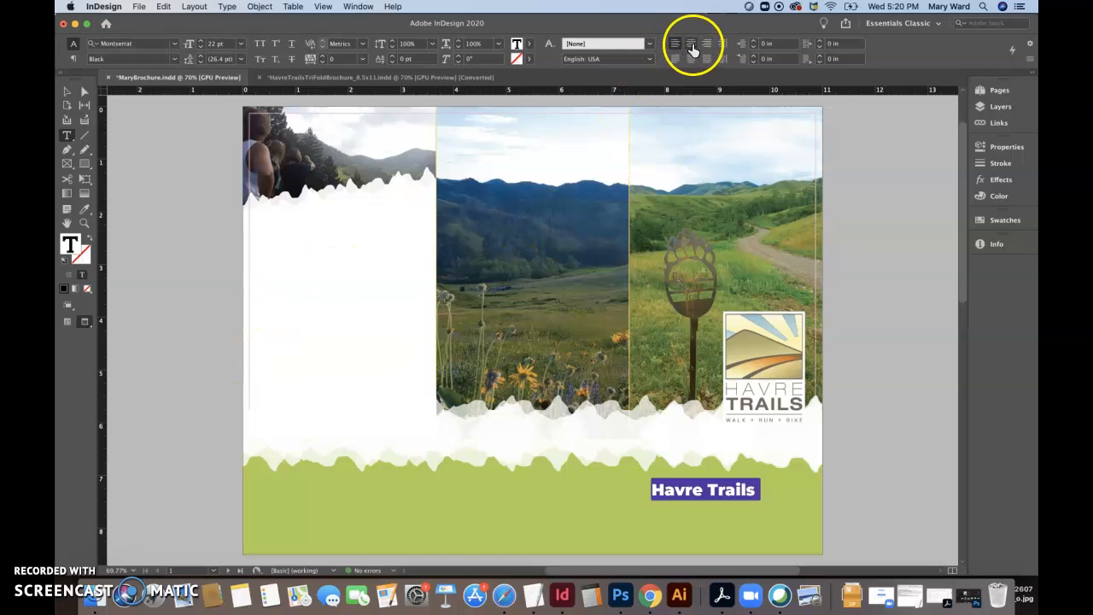
left_click(1006, 147)
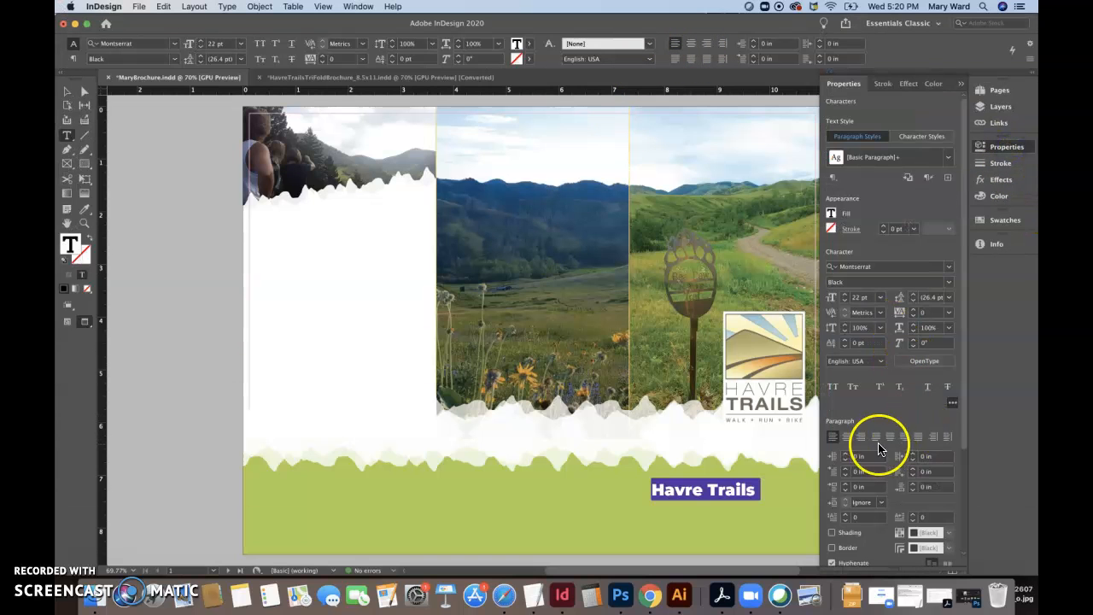
left_click(847, 439)
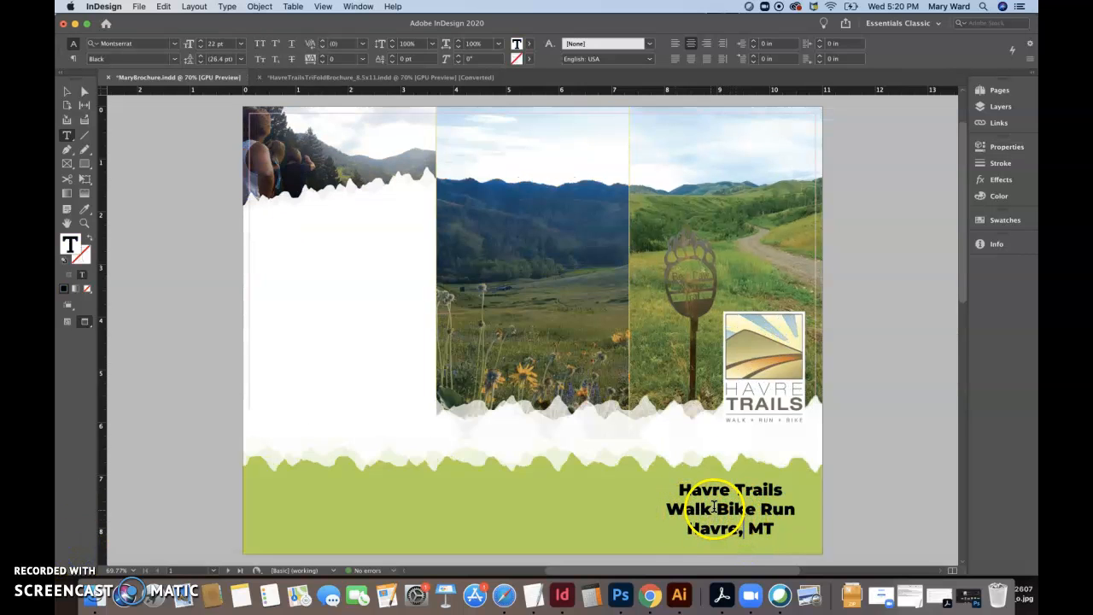
Step: Set the "Walk Bike Run" line to the Black Jack font in its Regular style
left_click_drag(795, 511, 651, 507)
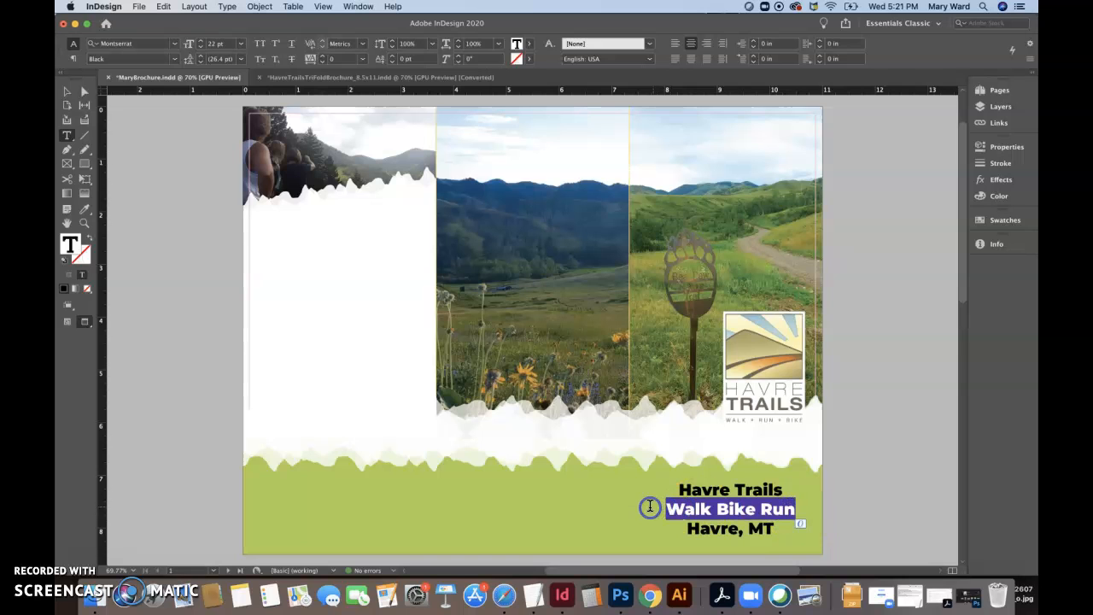
left_click(135, 43)
type("bla")
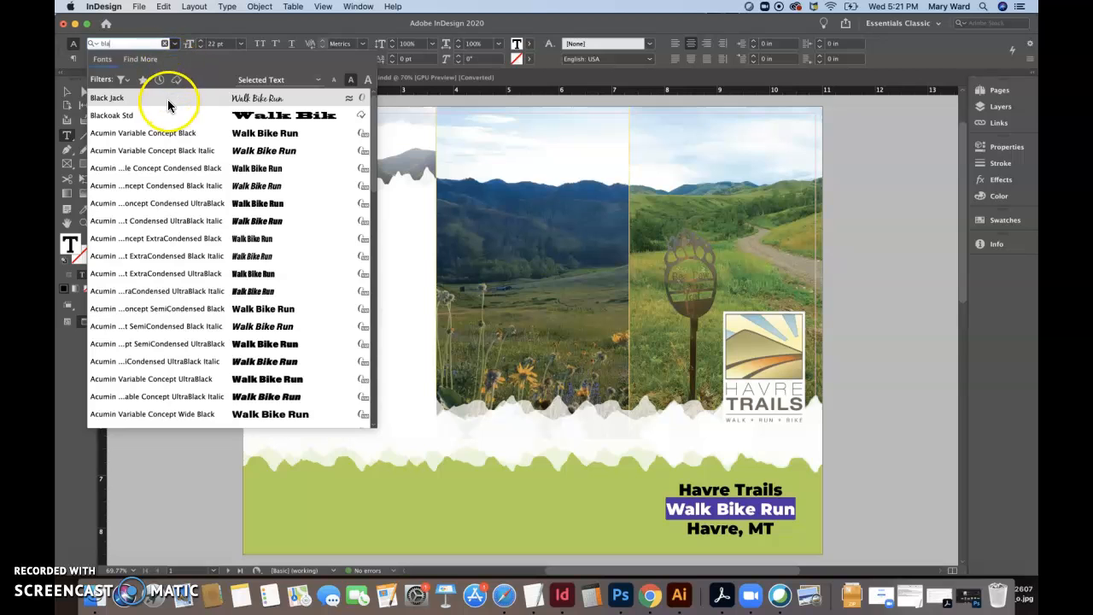
left_click(169, 101)
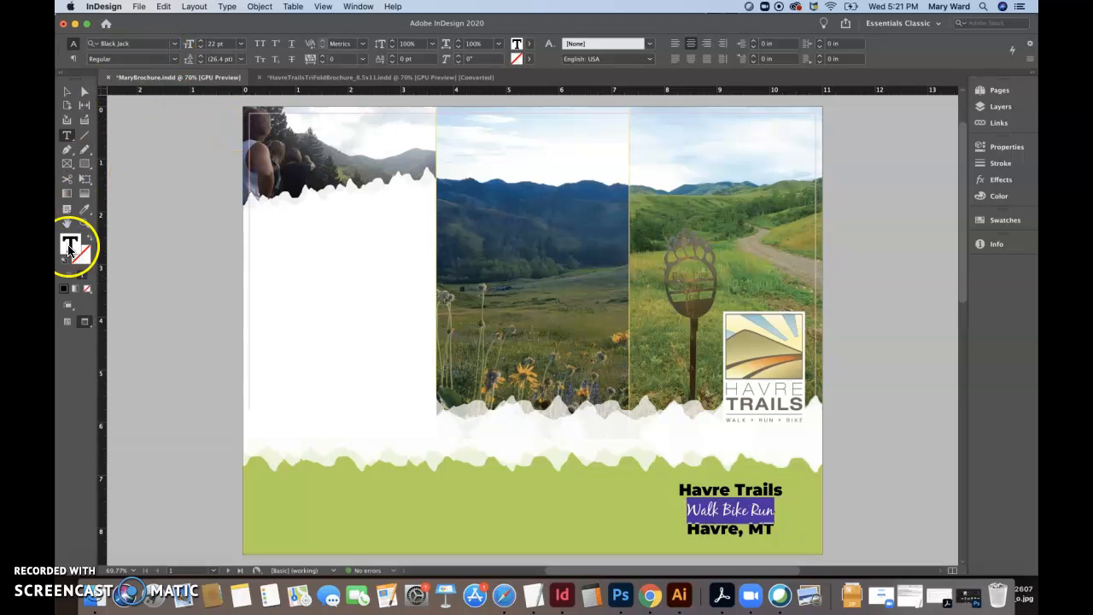
left_click(174, 60)
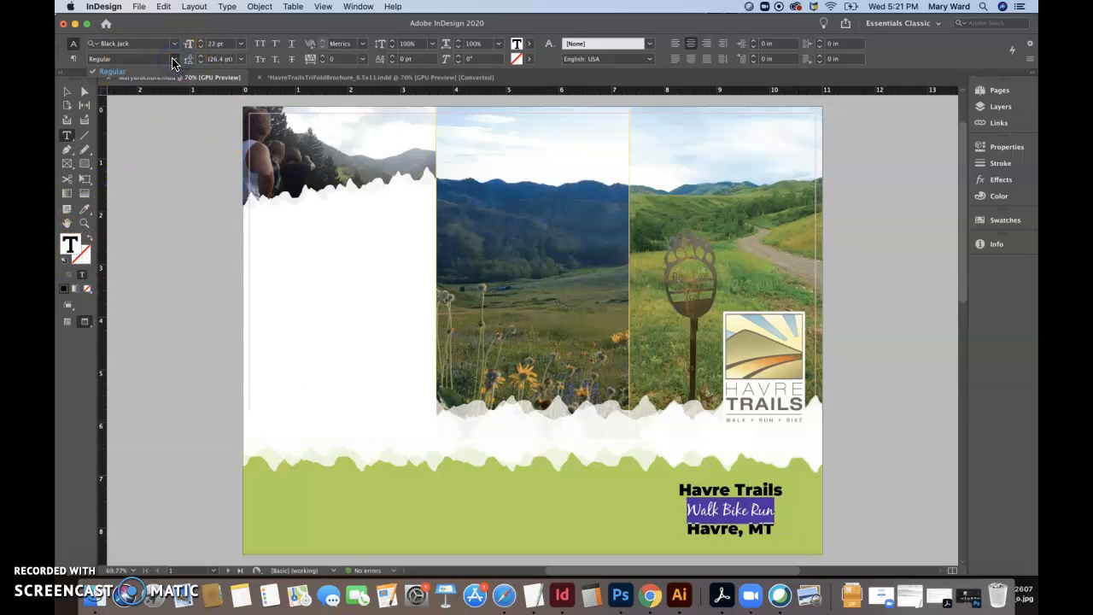
left_click(173, 62)
Step: Add a stroke to the "Walk Bike Run" text, trying 2 pt before settling on a 0.25 pt weight
left_click(85, 259)
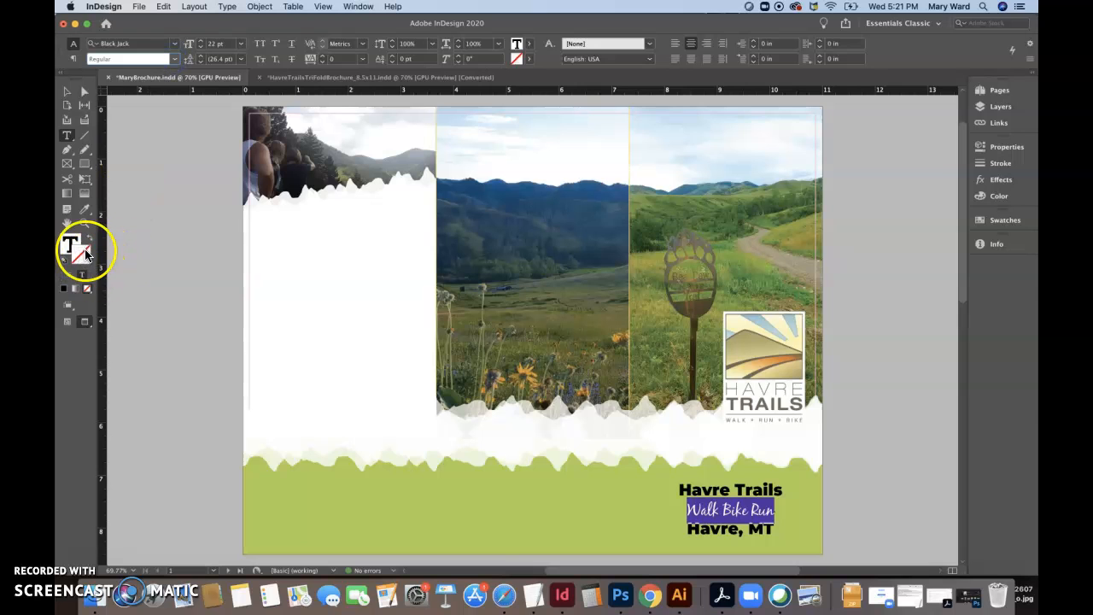
left_click(995, 165)
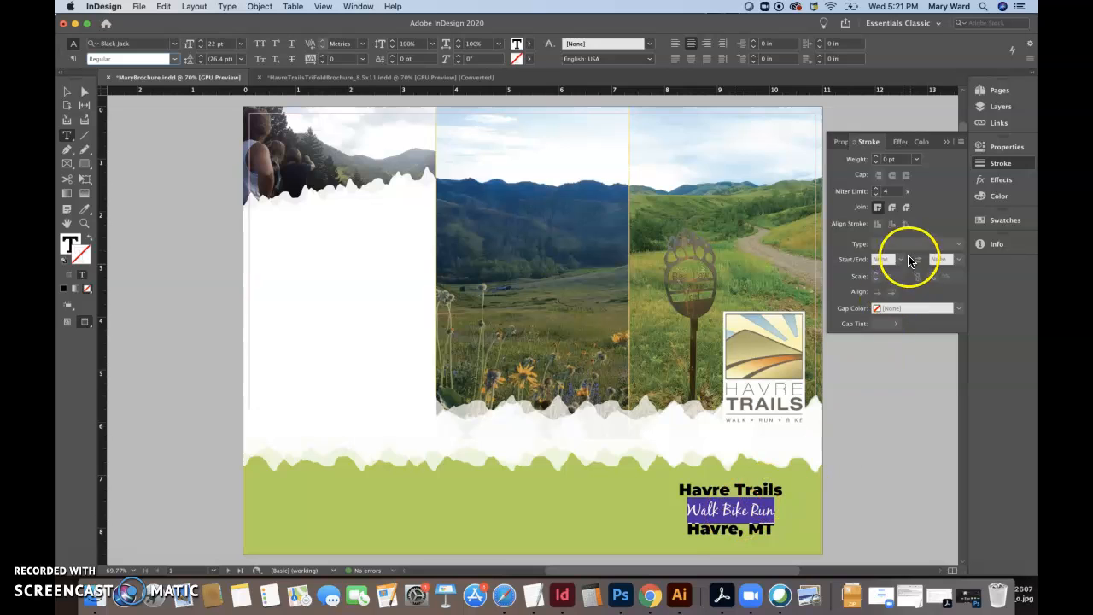
left_click(917, 159)
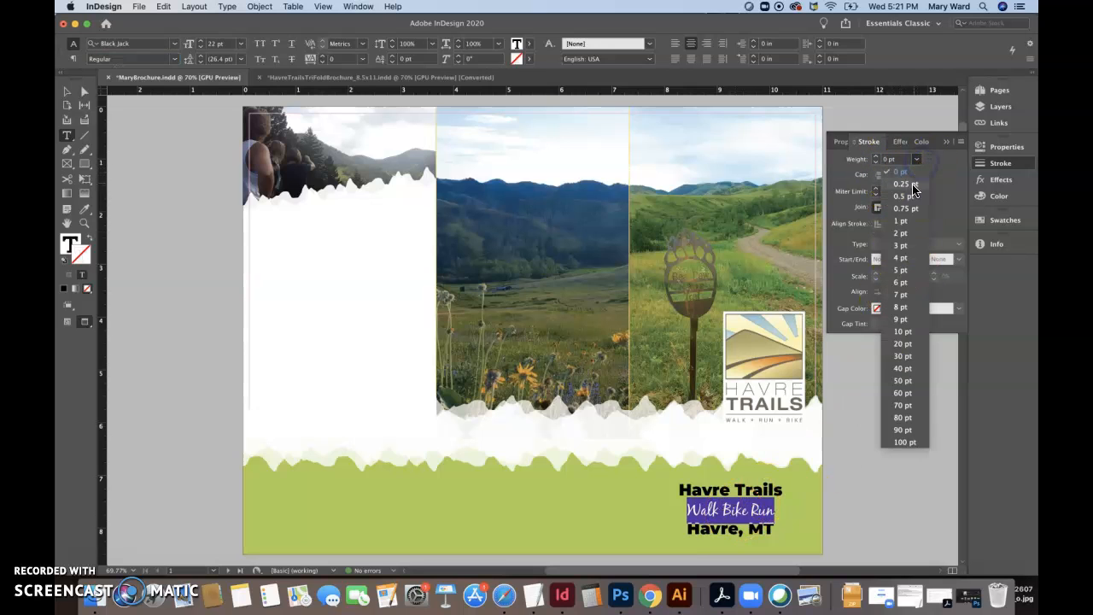
left_click(902, 183)
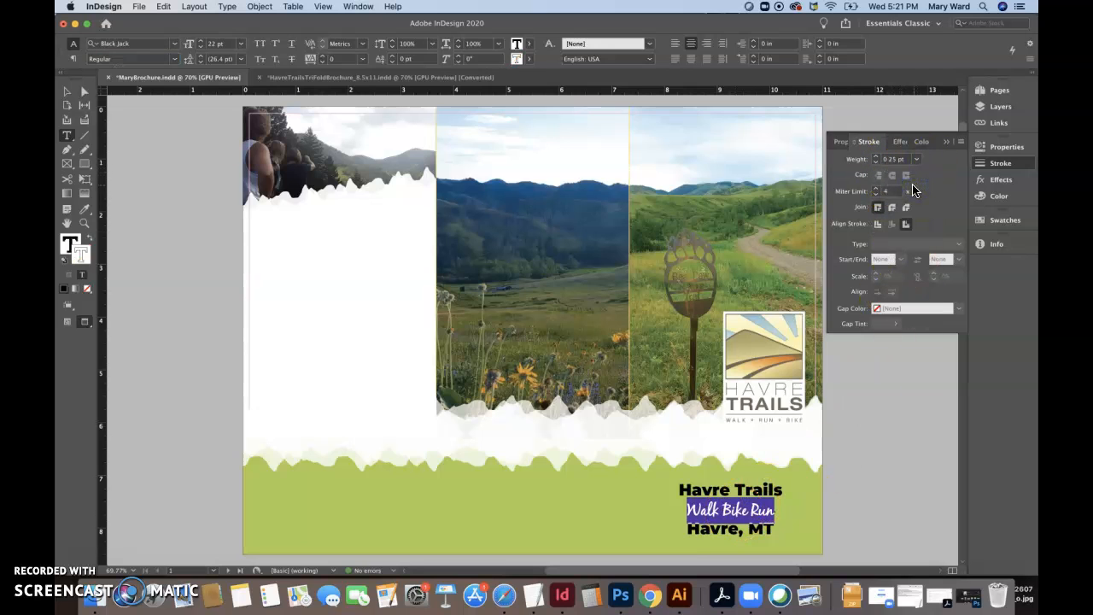
left_click(915, 160)
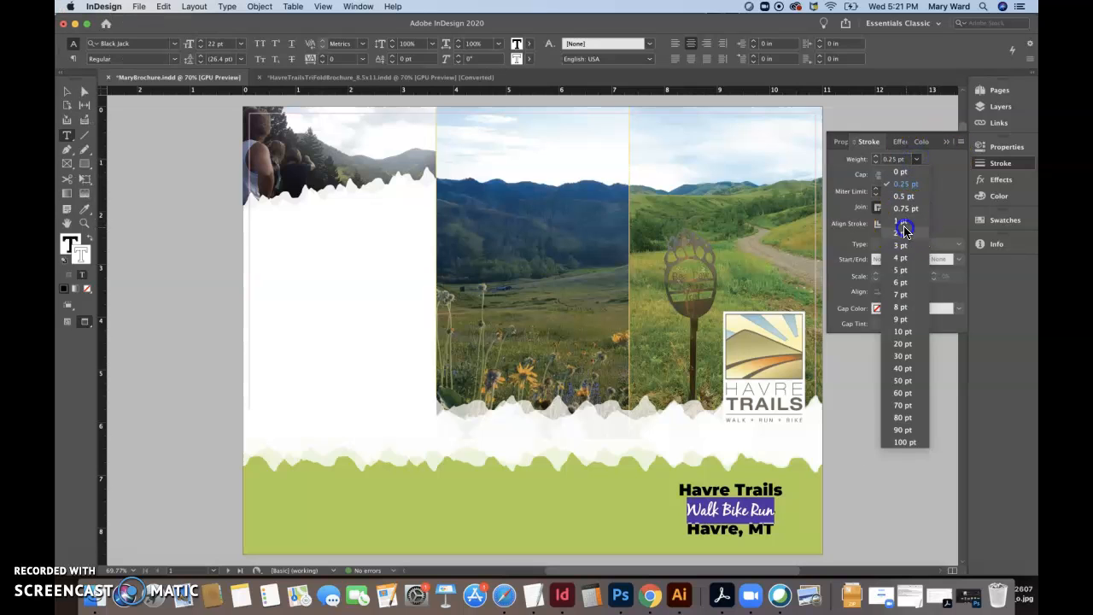
left_click(905, 226)
left_click(916, 160)
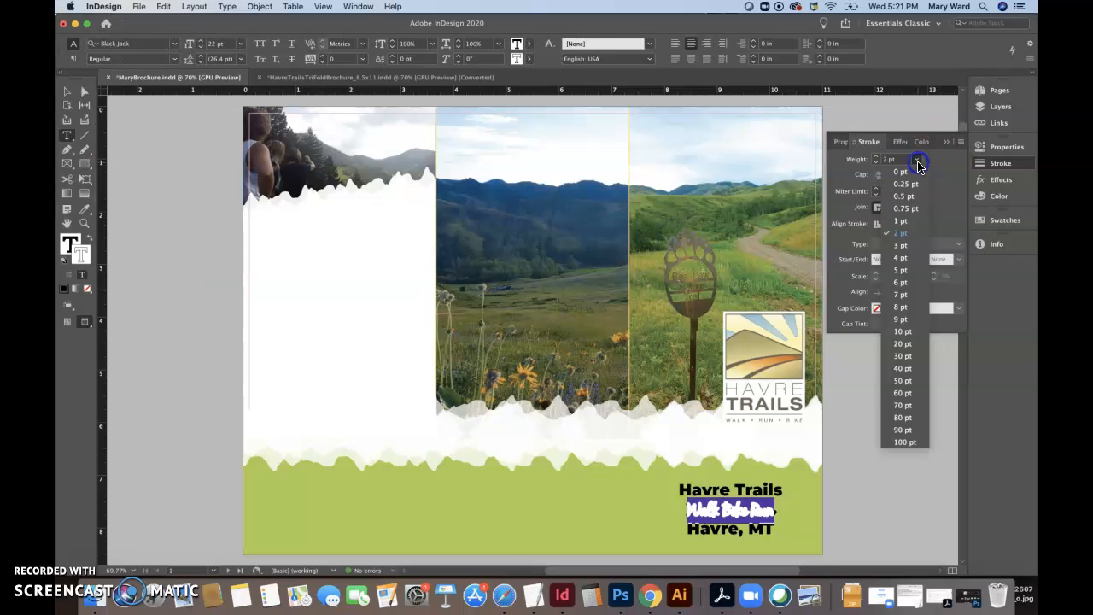
left_click(912, 185)
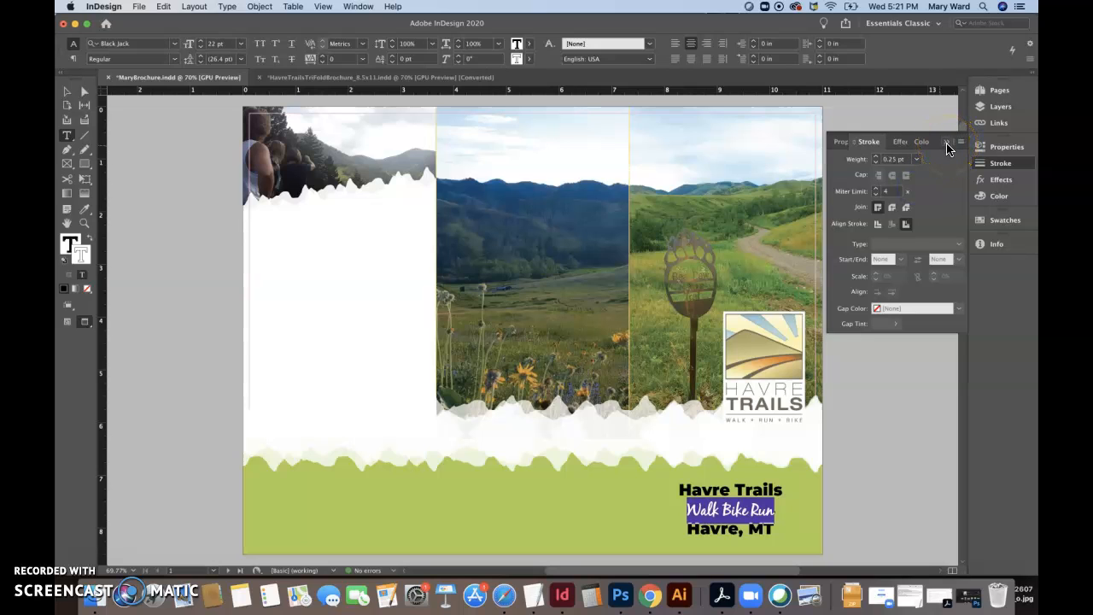
left_click(945, 143)
Step: Separate the words of the "Walk Bike Run" line with centered dots so it reads "Walk · Bike · Run"
left_click(724, 513)
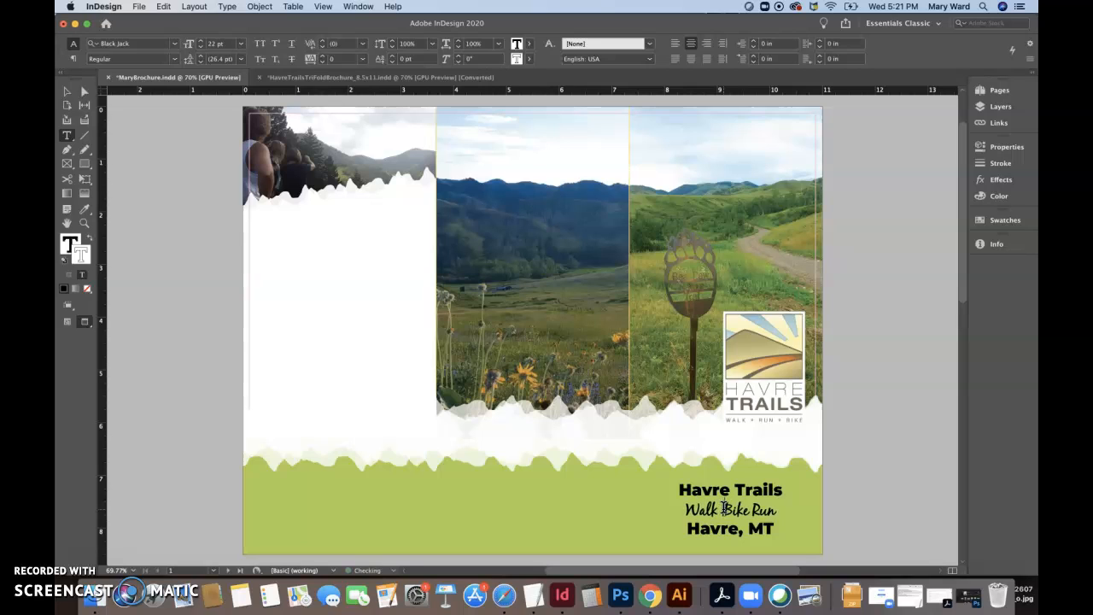
left_click(754, 510)
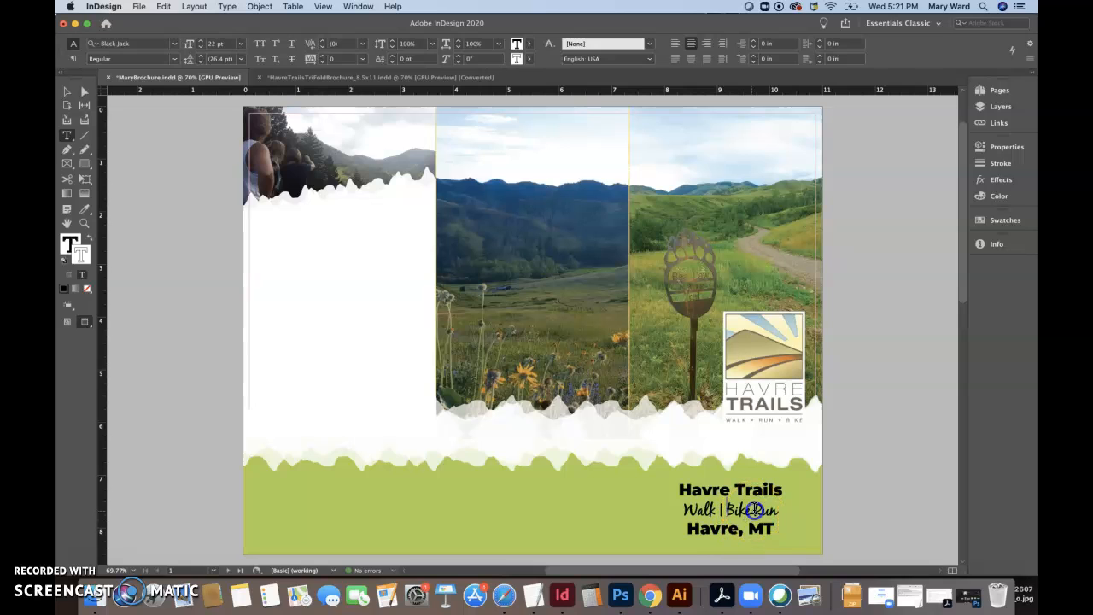
type("|")
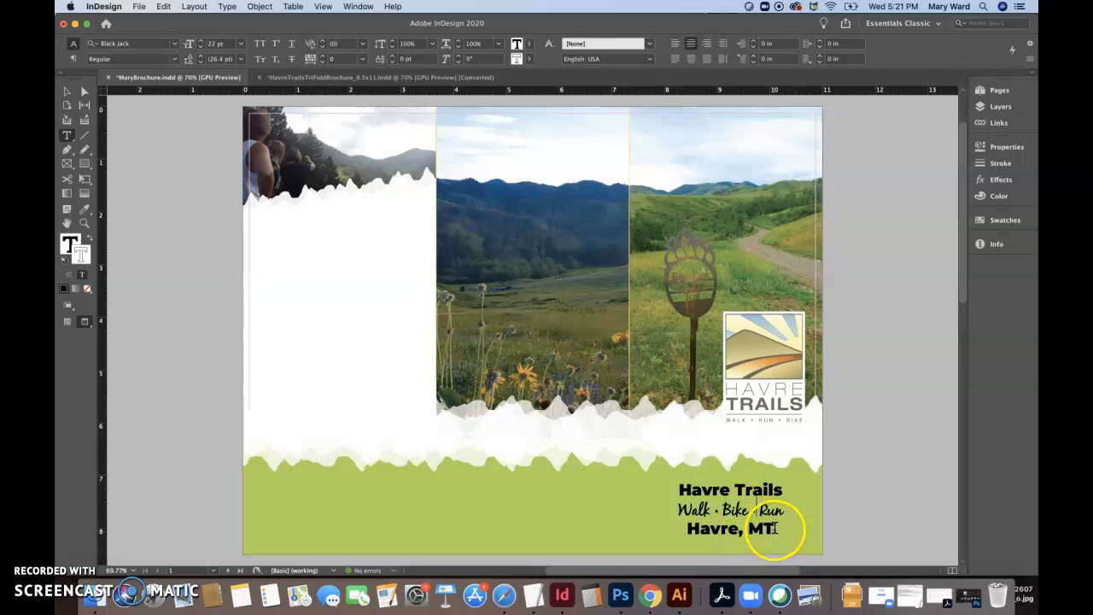
Step: Check the type settings of the "Havre, Montana" line in the reference brochure, and return to MaryBrochure
left_click(440, 77)
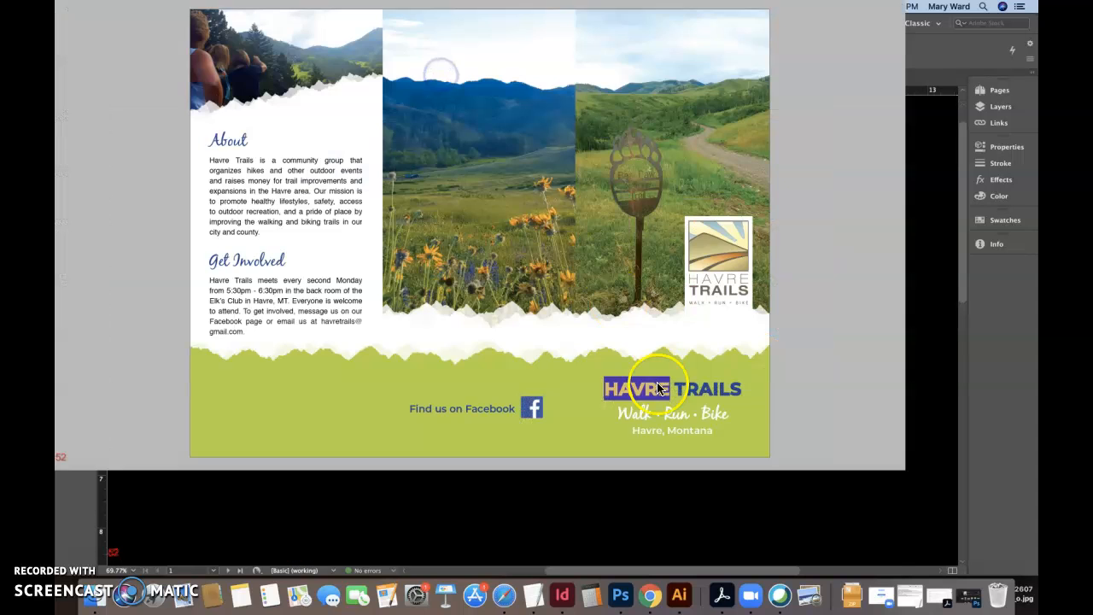
left_click(709, 525)
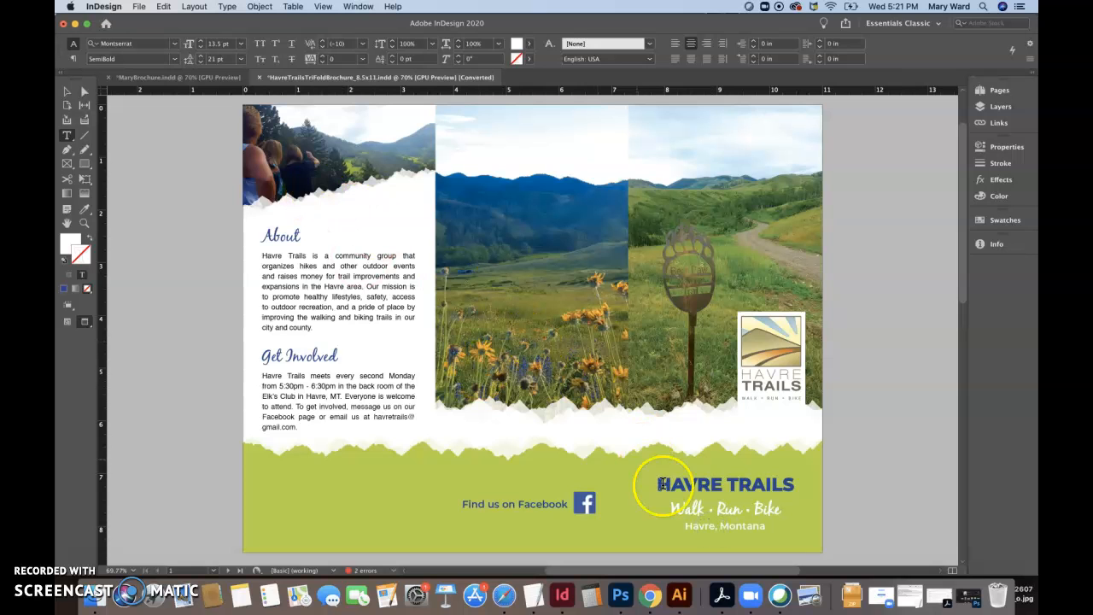
left_click(190, 77)
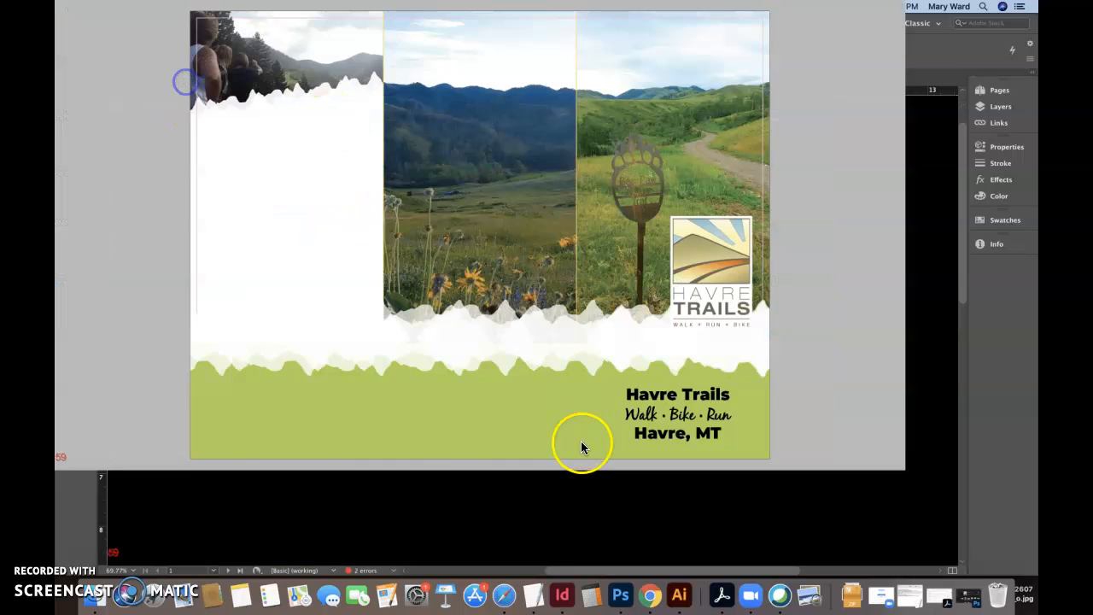
Step: Set the "Havre, MT" line to Montserrat SemiBold and reduce its size to 15 pt
triple_click(723, 525)
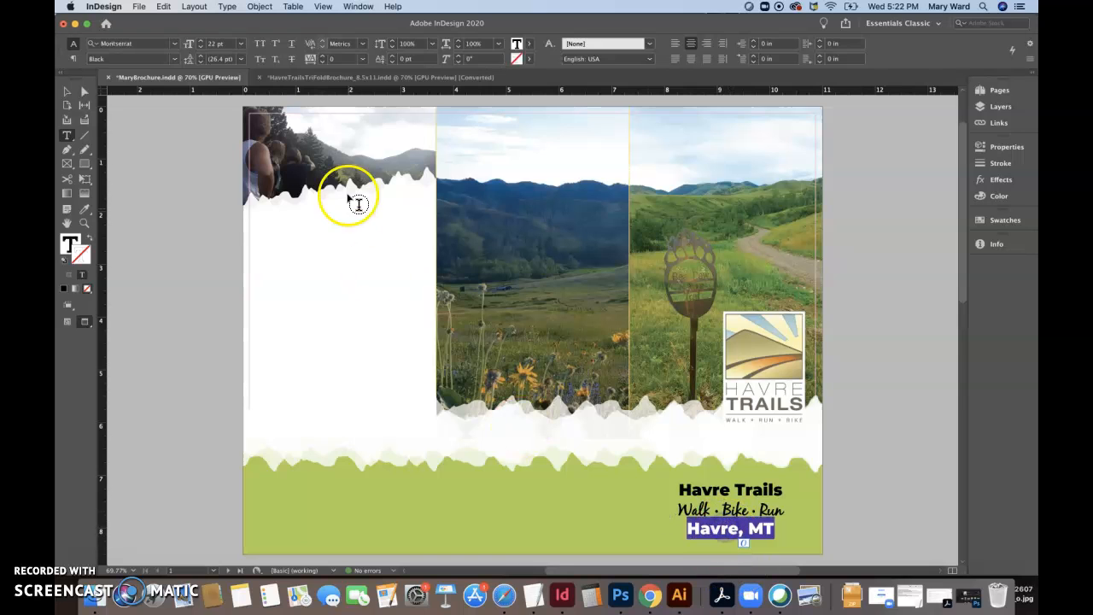
left_click(174, 59)
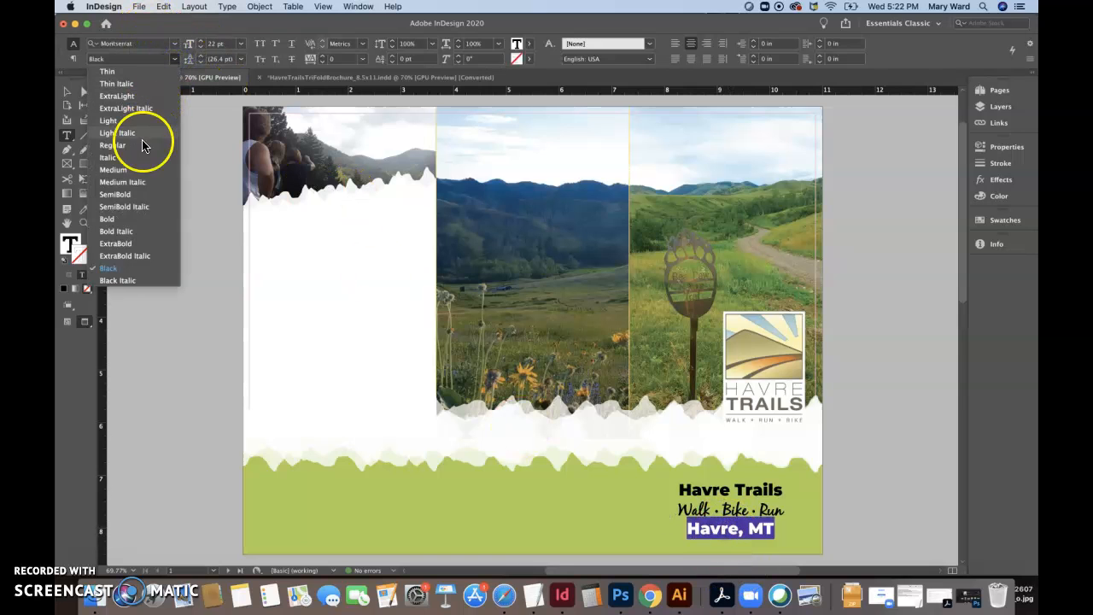
left_click(135, 192)
left_click(201, 47)
left_click(201, 47)
left_click(199, 48)
left_click(199, 48)
left_click(199, 48)
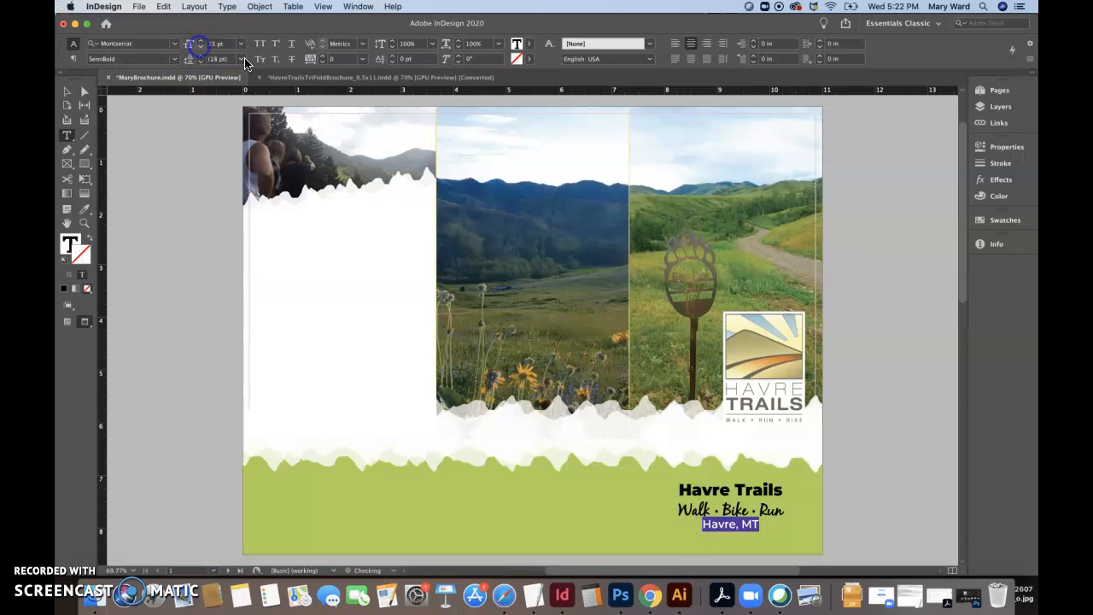
Step: Enlarge the "Havre Trails" title line to 28 pt
triple_click(745, 493)
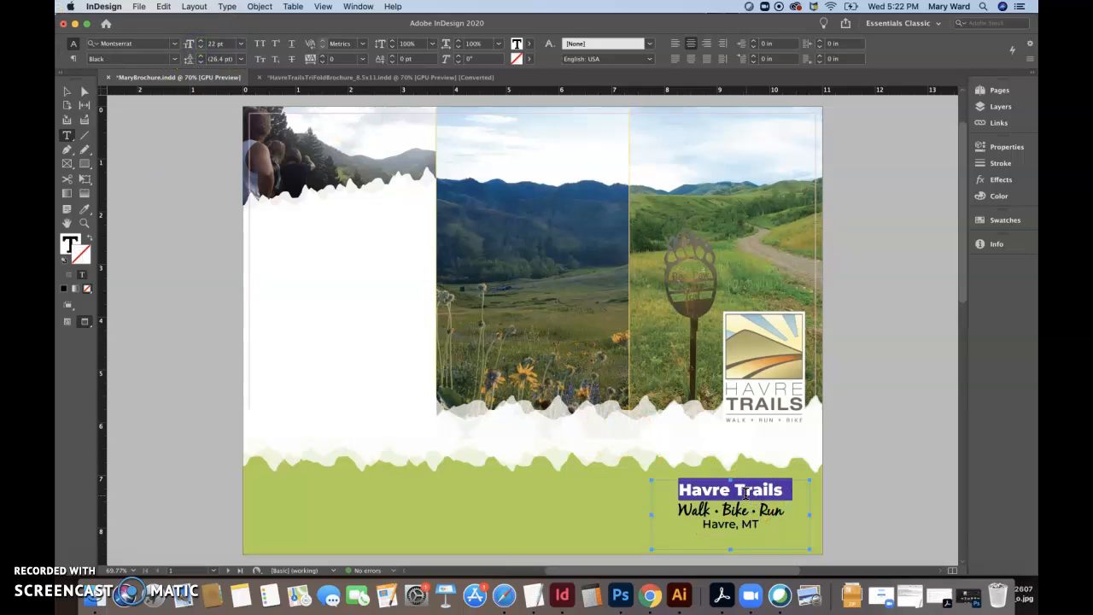
key("super+shift+period")
key("super+shift+period")
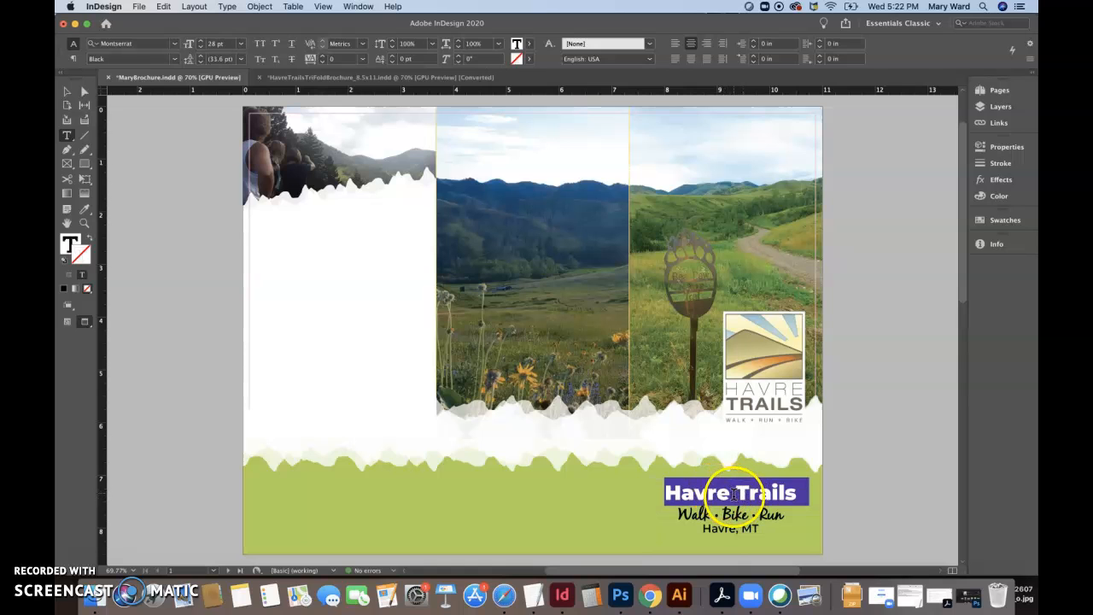
Step: Set the leading of the "Walk · Bike · Run" line to 31 pt
left_click(741, 498)
triple_click(735, 512)
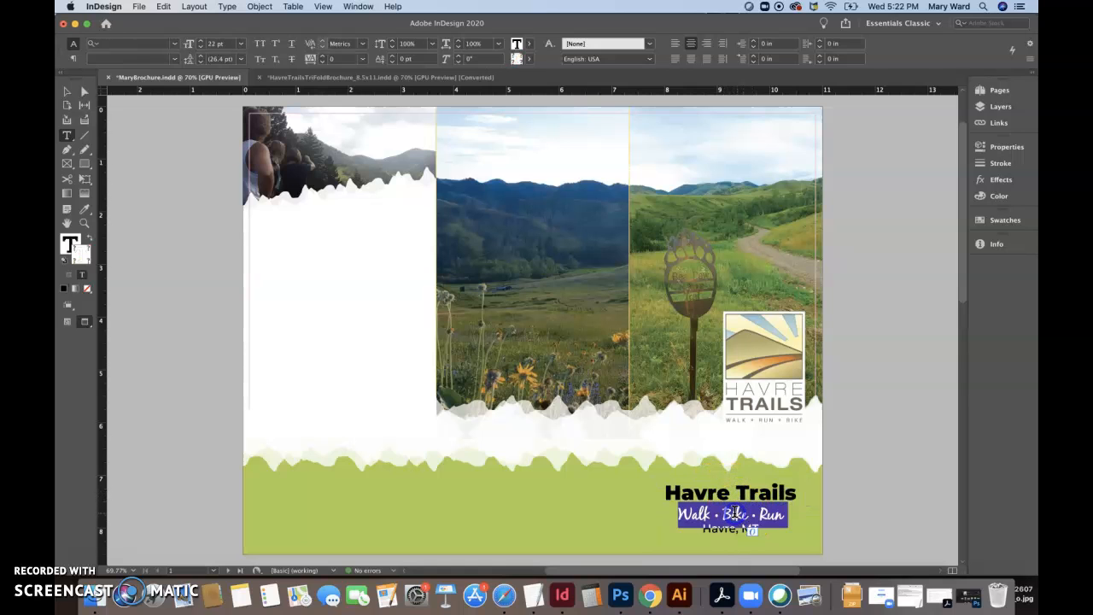
left_click(686, 508)
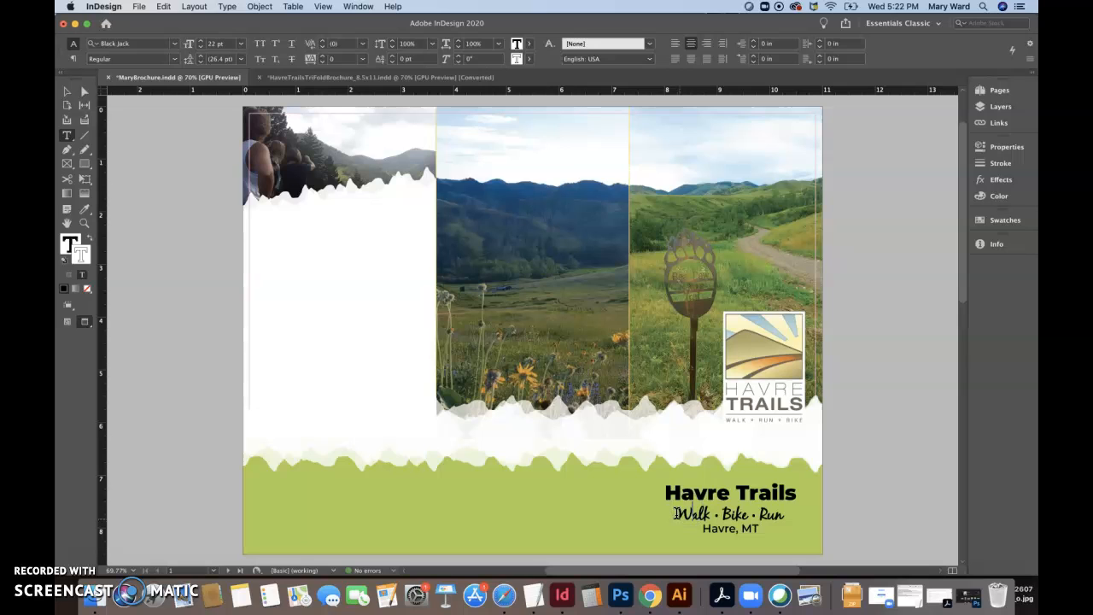
left_click_drag(677, 514, 795, 512)
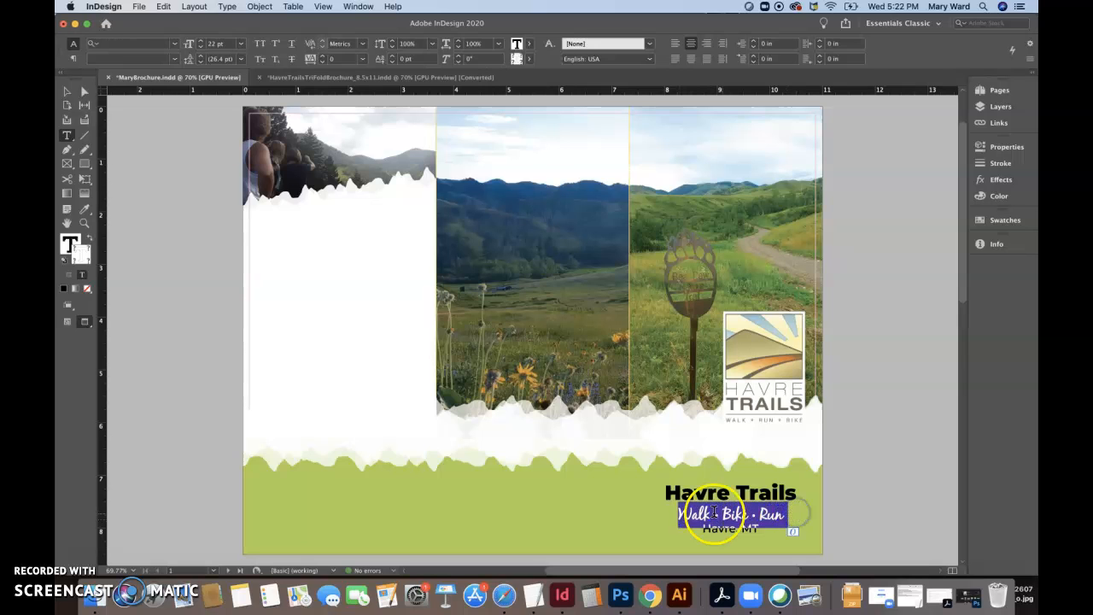
left_click(1002, 147)
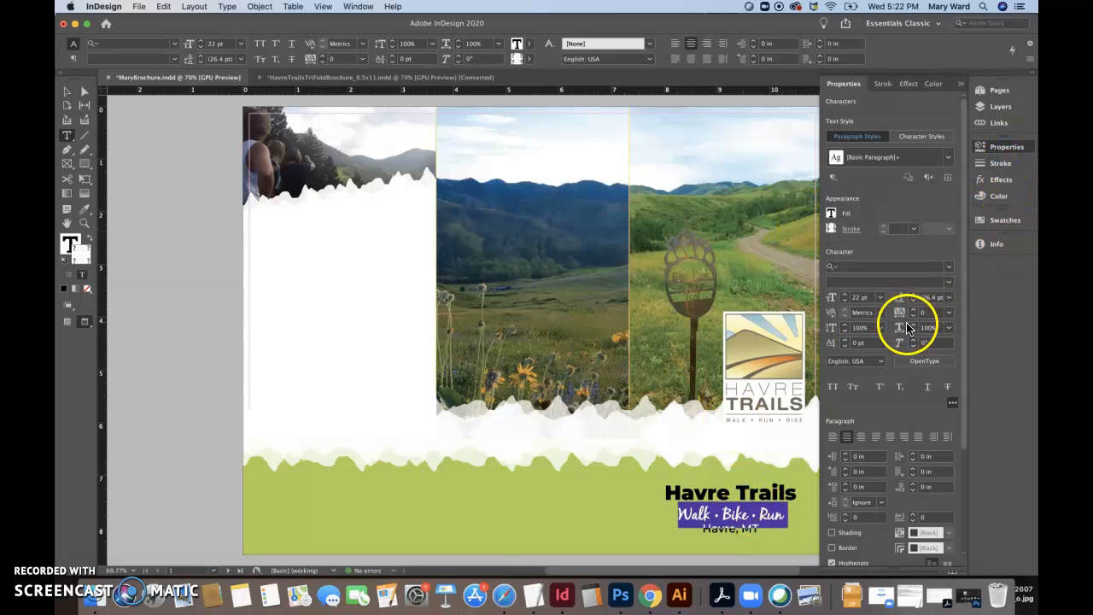
left_click(914, 295)
left_click(914, 295)
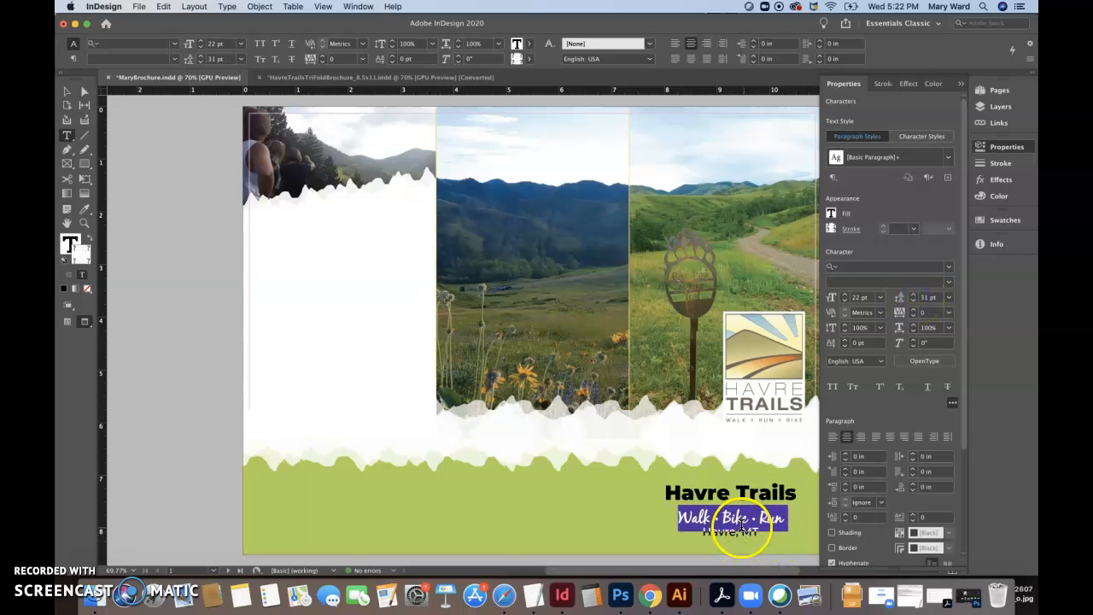
Step: Set the leading of the "Havre, MT" line to 24 pt and deselect the text frame
triple_click(742, 529)
double_click(727, 531)
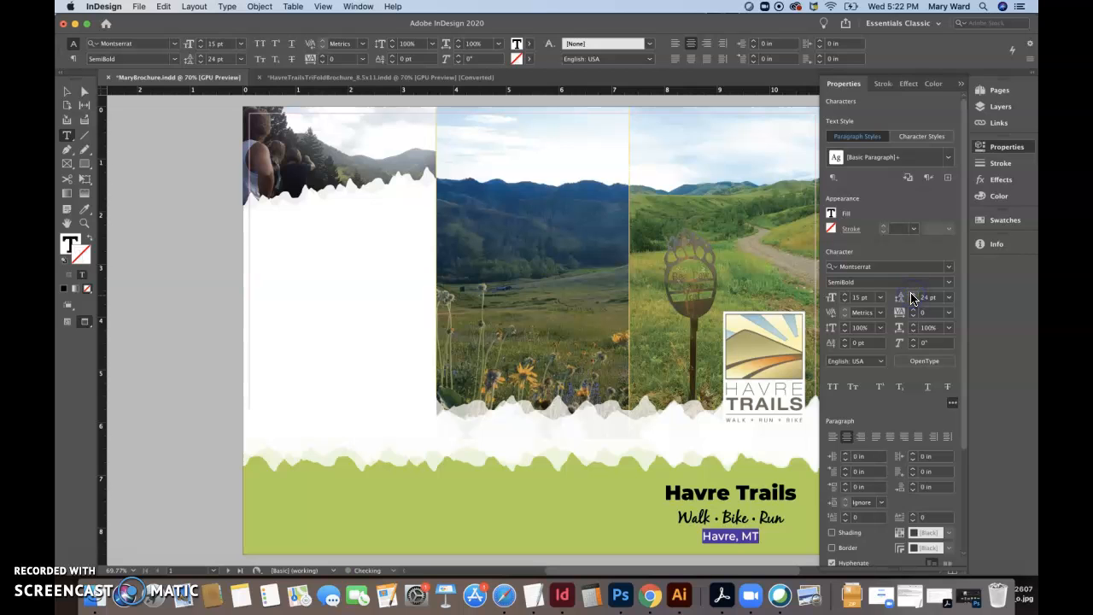
left_click(67, 94)
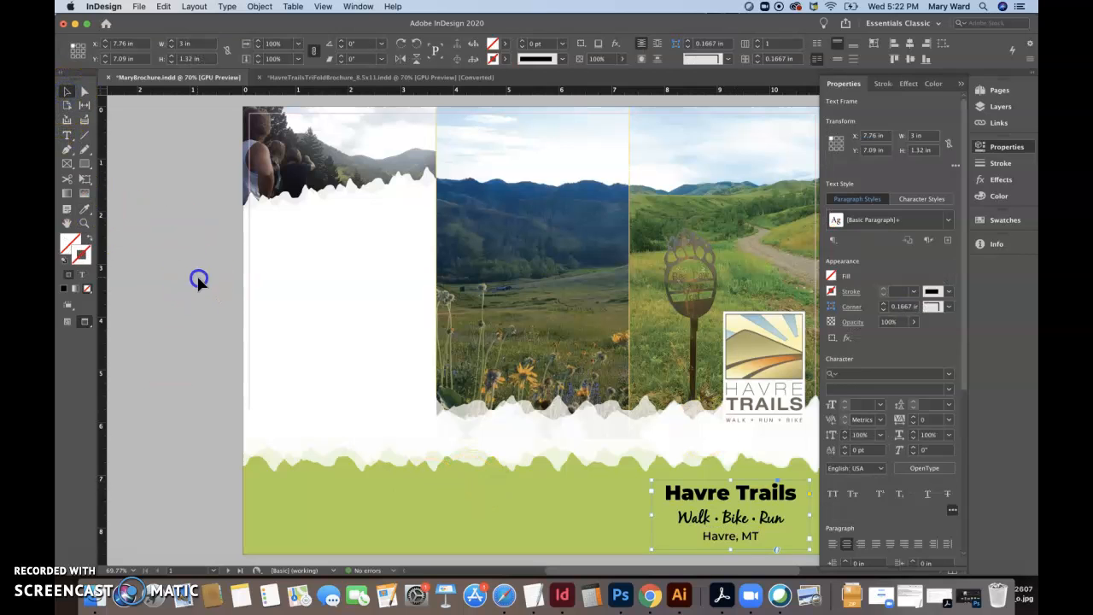
left_click(198, 278)
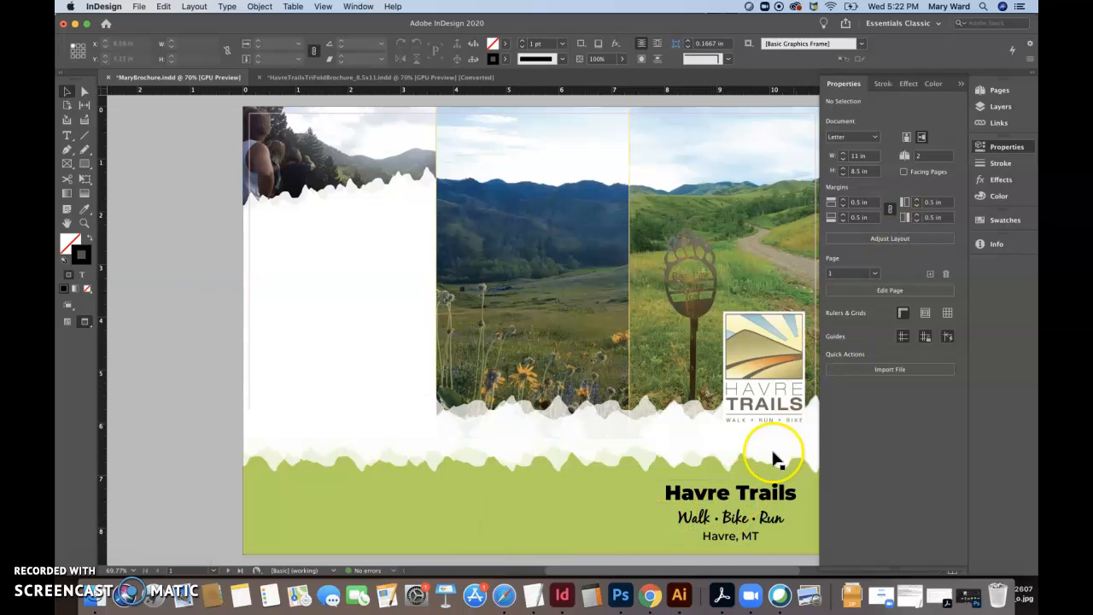
Step: After a look at the reference brochure, fill the "Havre Trails" title with dark blue 03298f and add that colour to the swatches
left_click(348, 77)
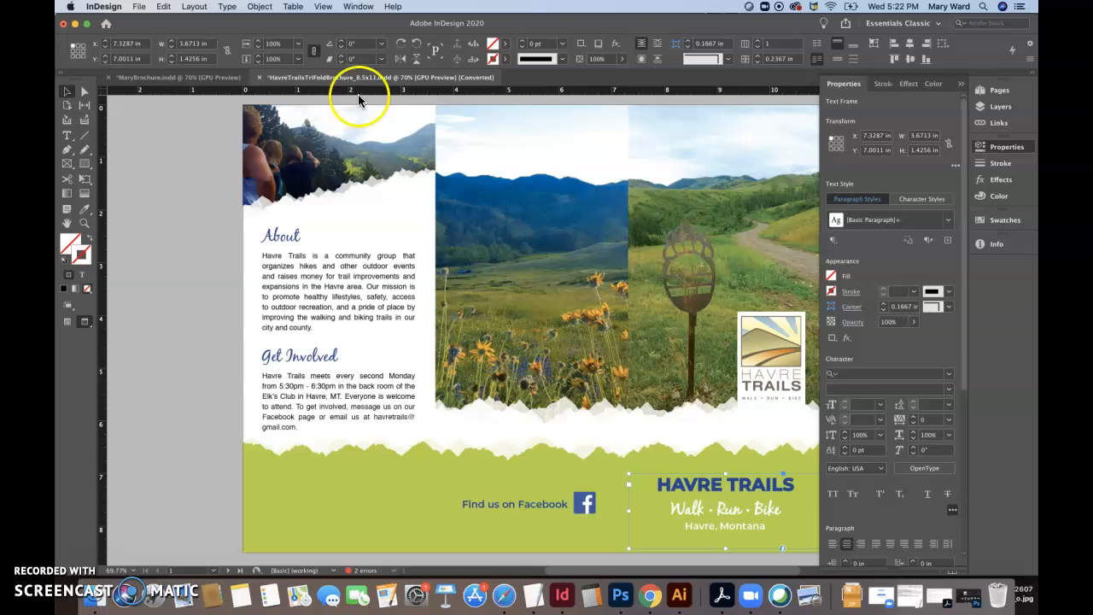
left_click(164, 76)
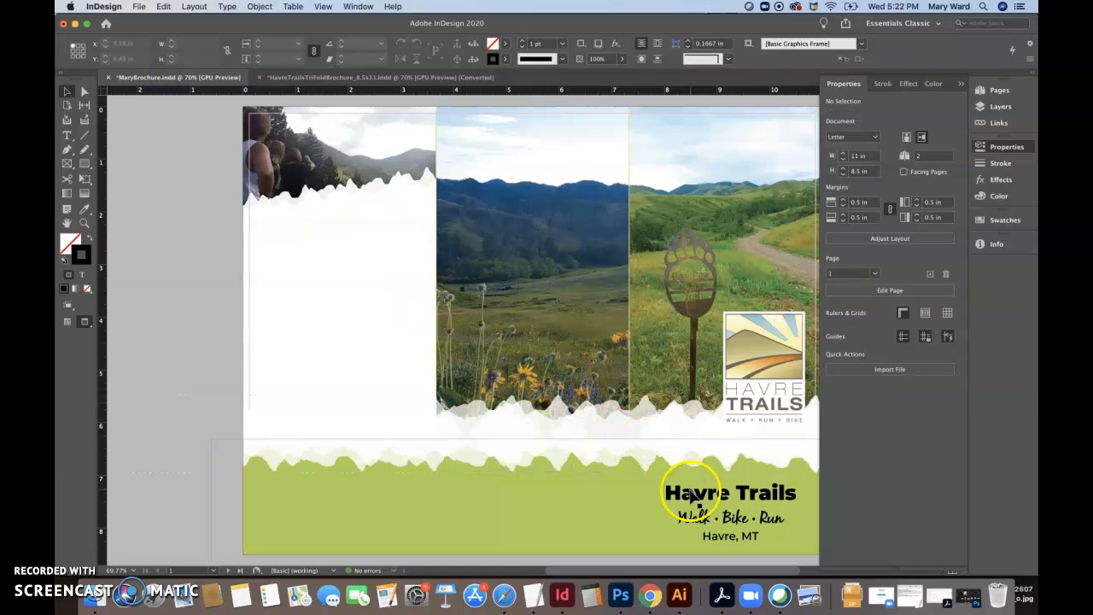
double_click(675, 492)
left_click_drag(667, 490, 787, 492)
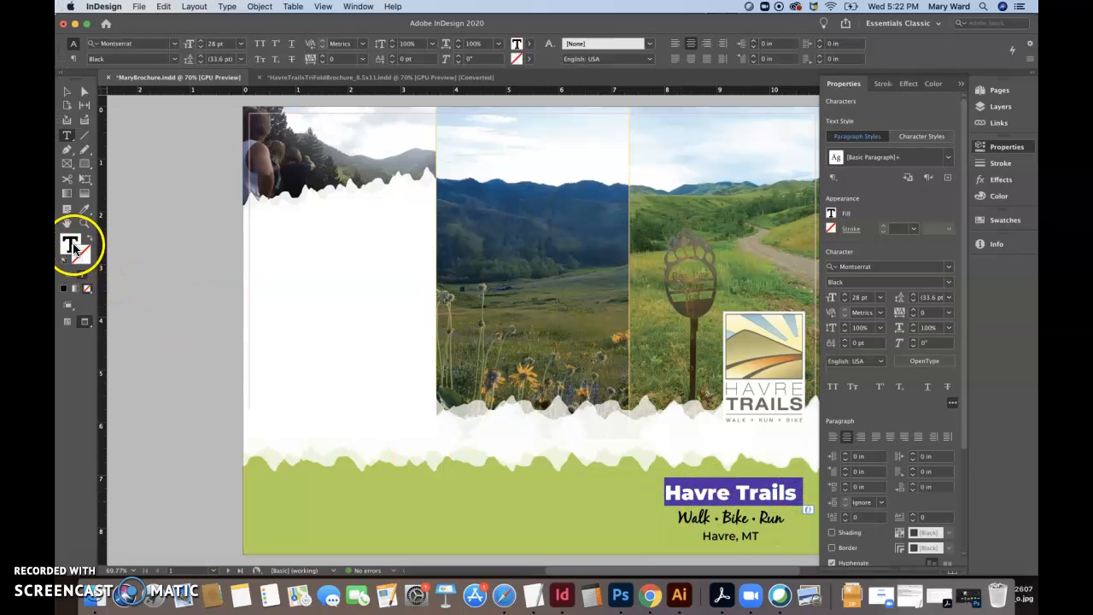
double_click(70, 243)
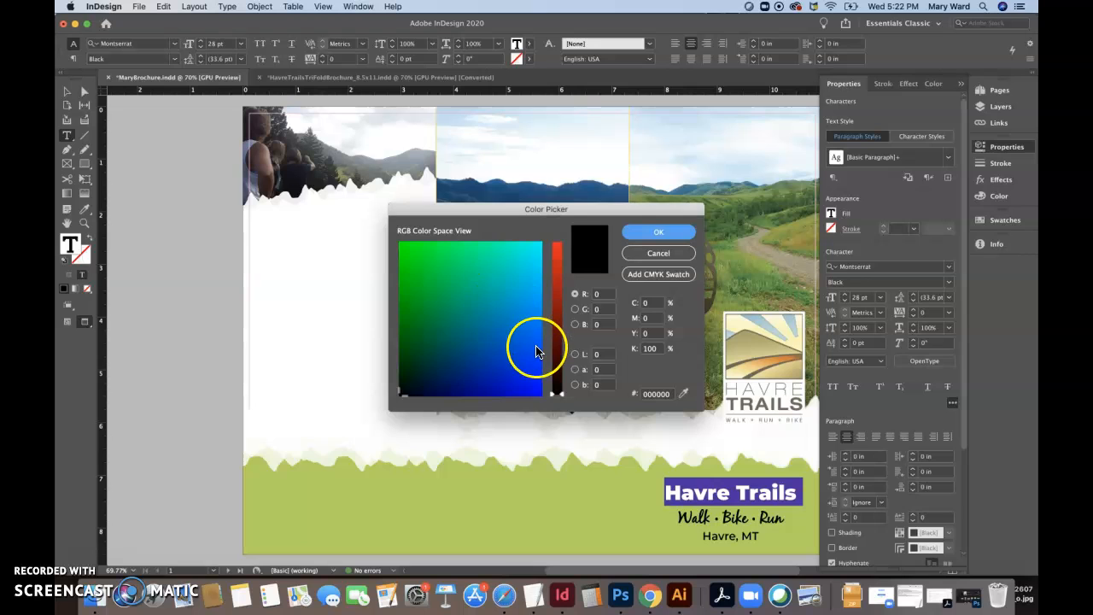
left_click(434, 376)
left_click(452, 356)
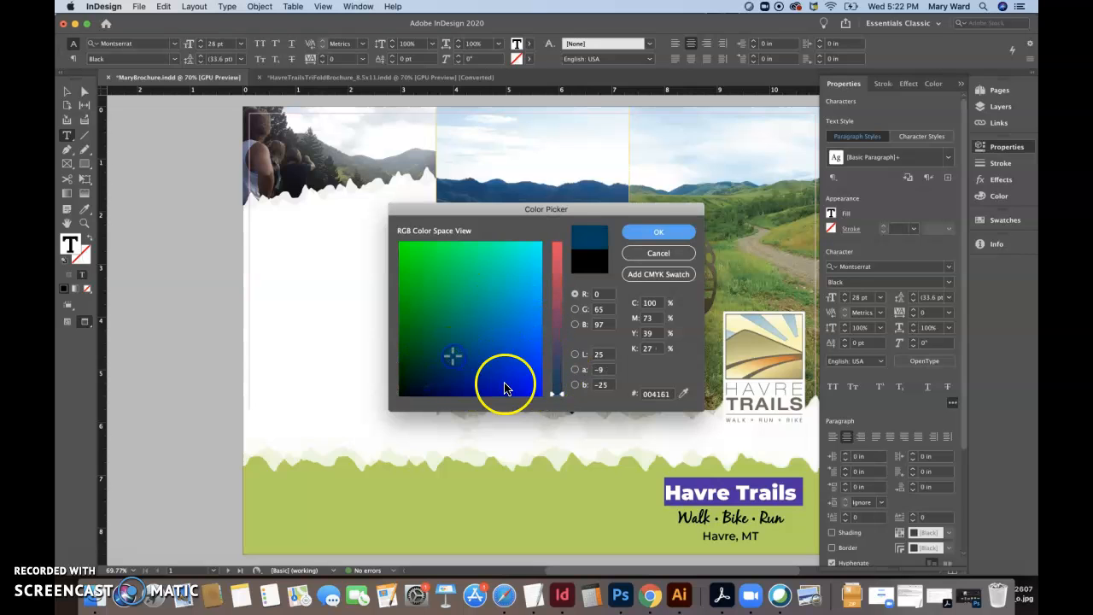
left_click_drag(571, 402, 562, 396)
left_click_drag(504, 378, 478, 369)
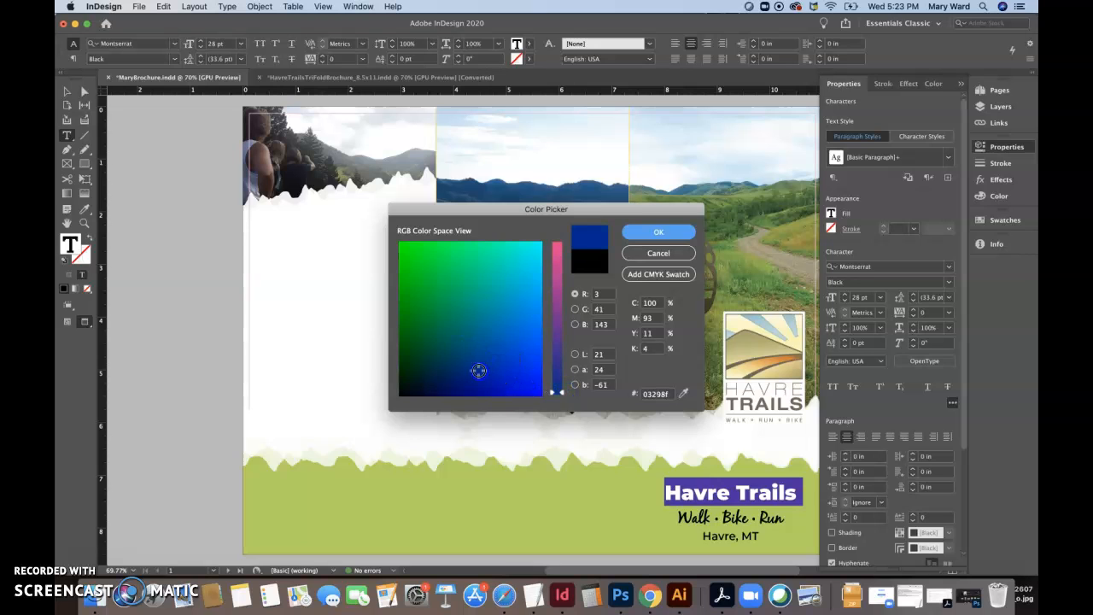
left_click(656, 232)
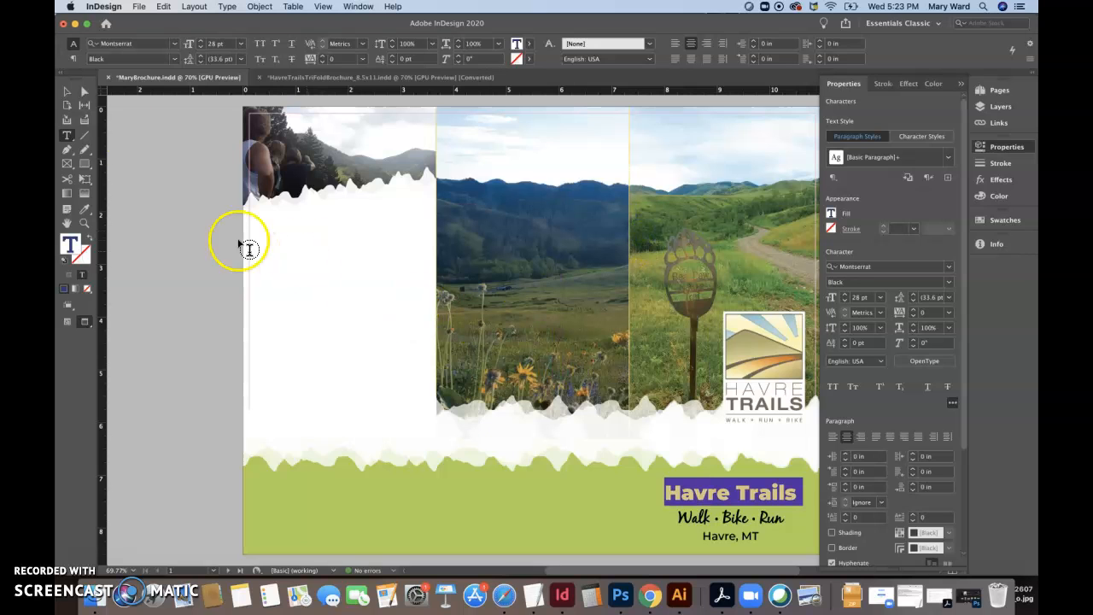
left_click(90, 253)
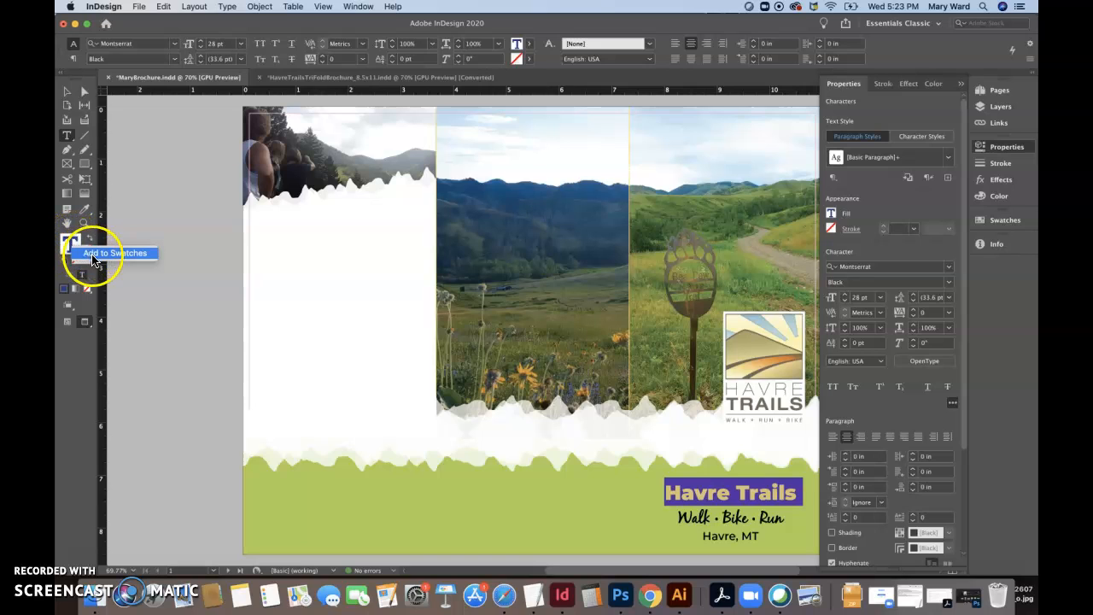
left_click(1003, 222)
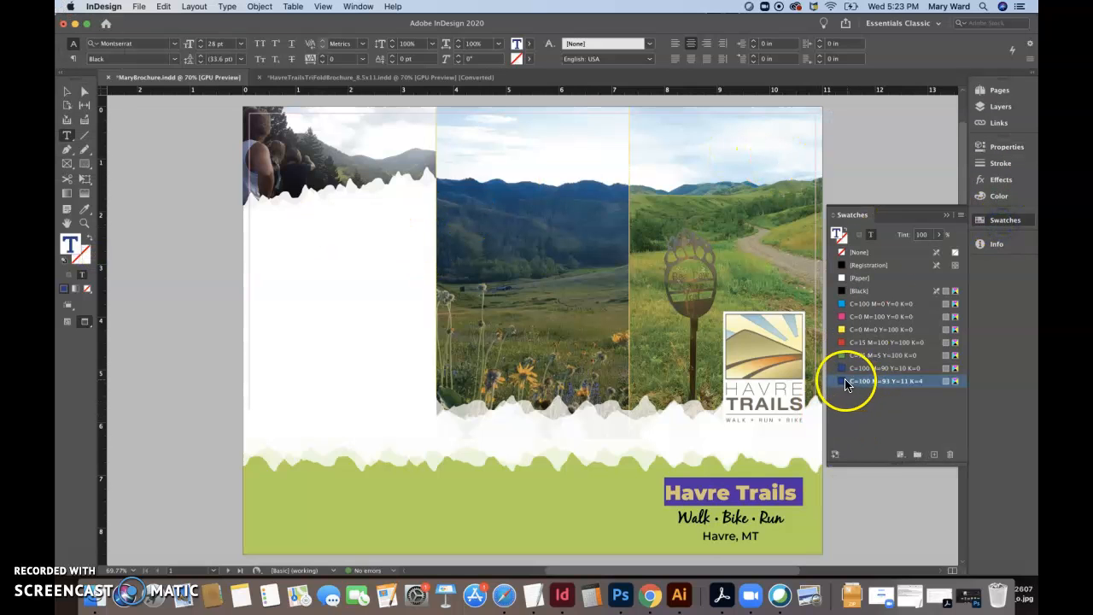
Step: Fill the "Walk · Bike · Run" and "Havre, MT" lines with the Paper swatch and remove their stroke
left_click(683, 516)
left_click_drag(683, 516, 764, 545)
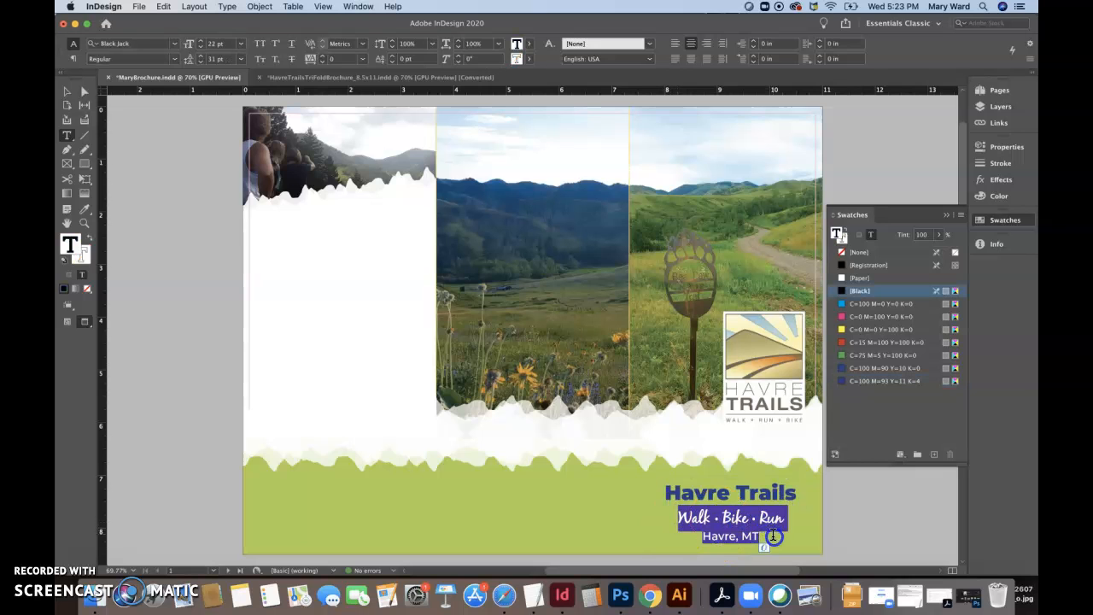
left_click(846, 279)
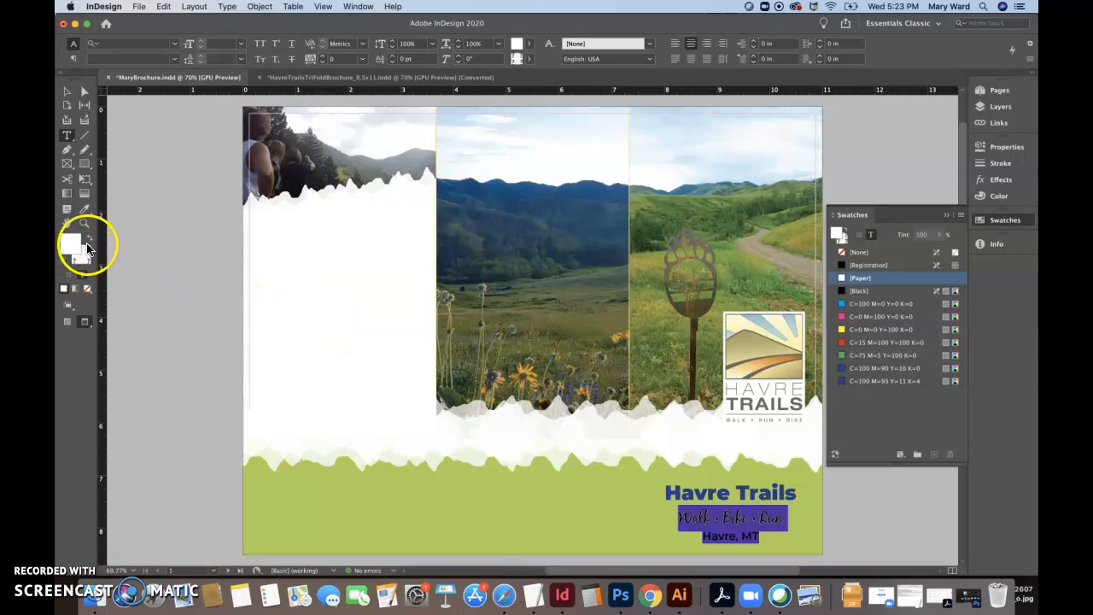
left_click(87, 288)
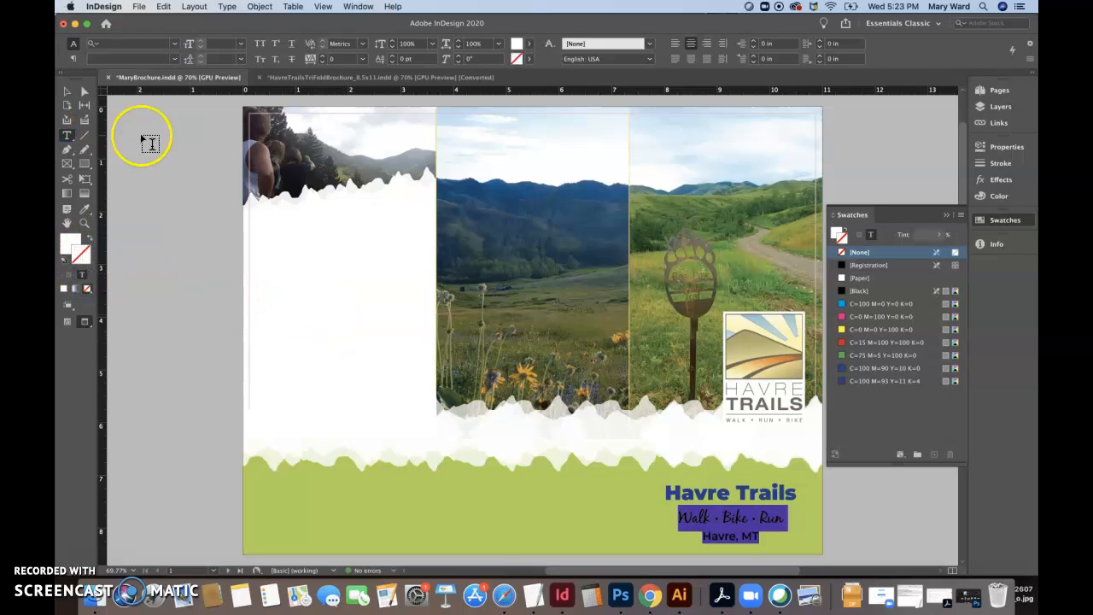
left_click(147, 206)
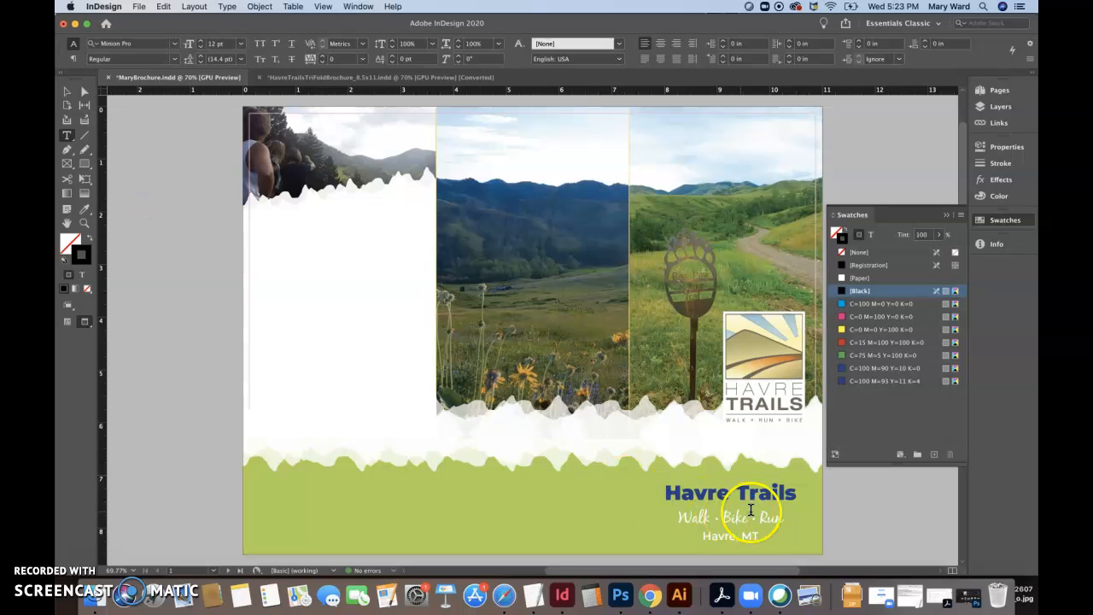
Step: Give the "Walk · Bike · Run" line a Paper stroke, check its stroke settings and deselect the text
left_click_drag(780, 520, 662, 510)
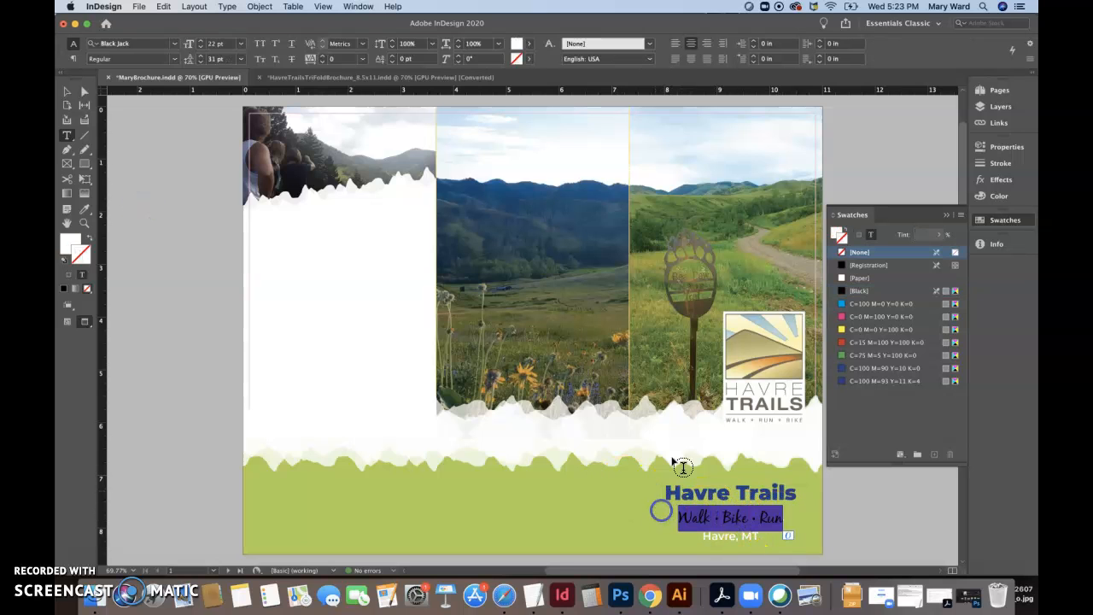
left_click(843, 279)
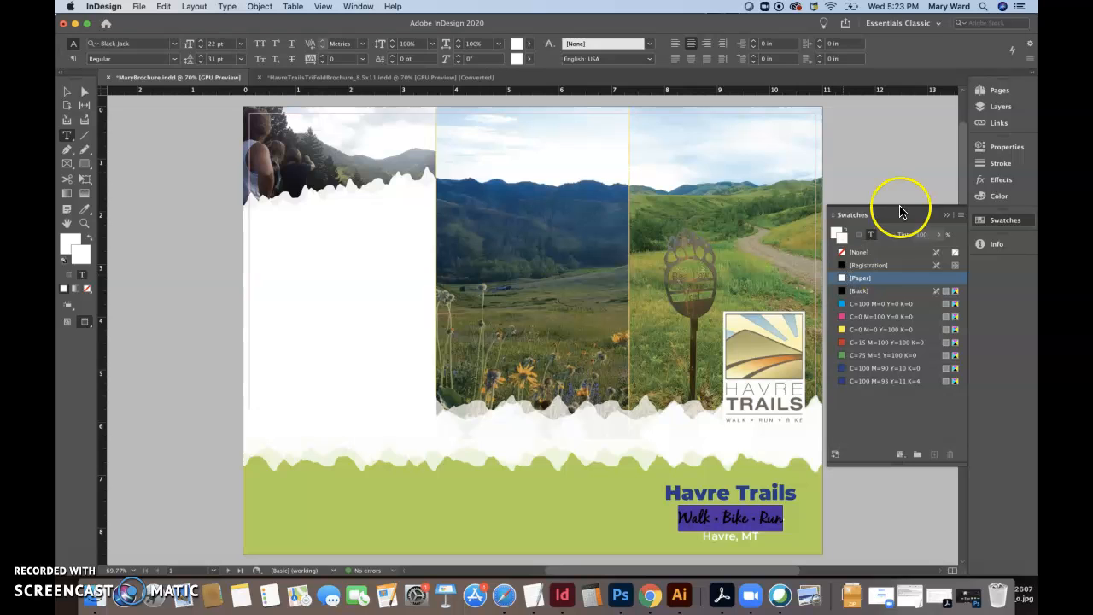
left_click(1000, 163)
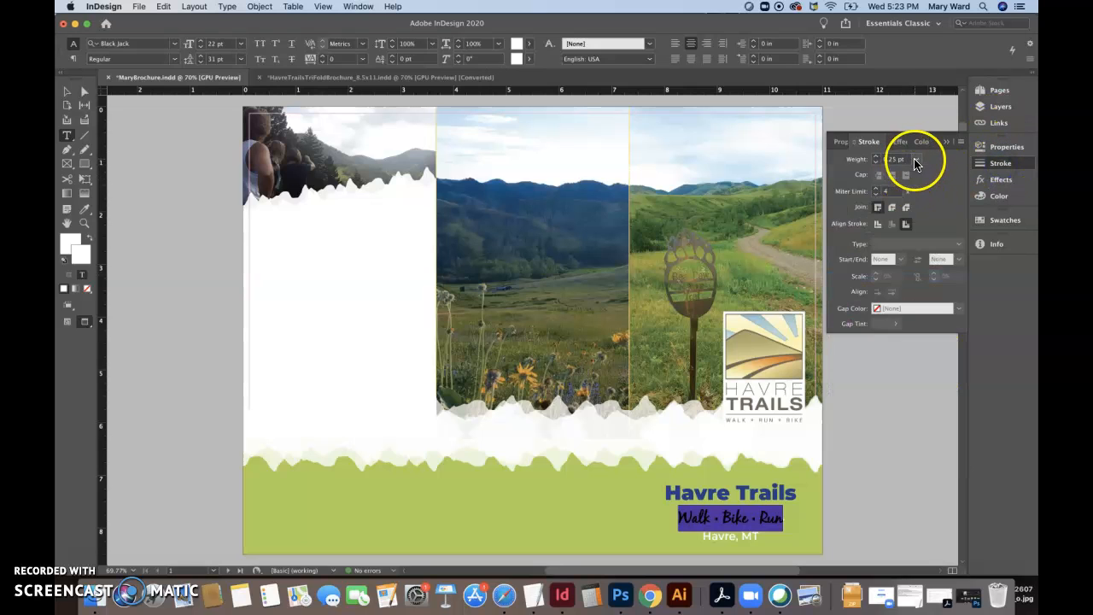
left_click(68, 92)
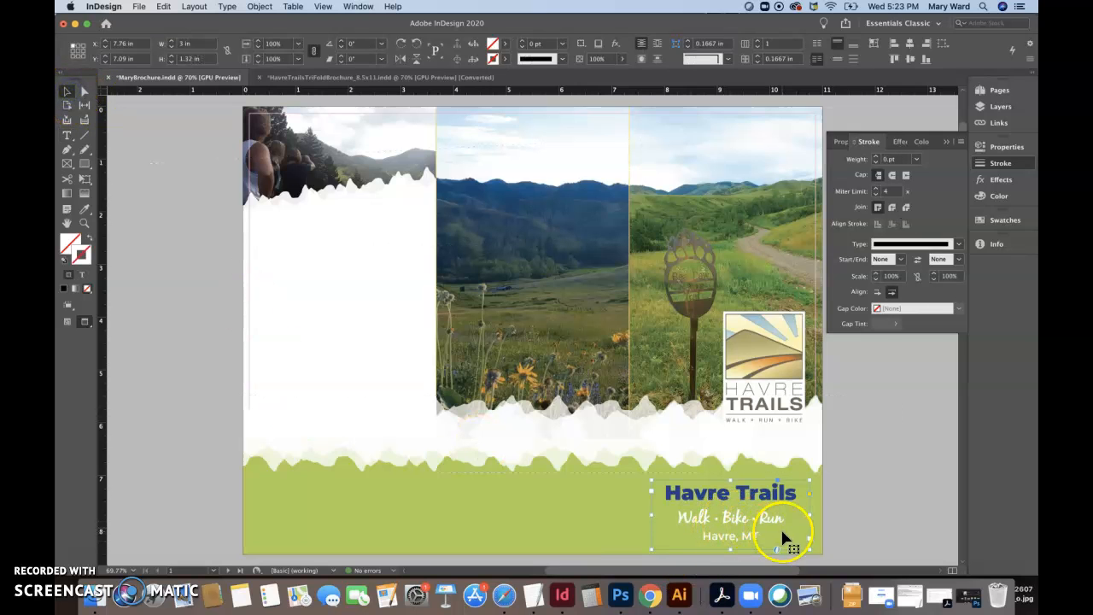
left_click(882, 518)
left_click(1005, 219)
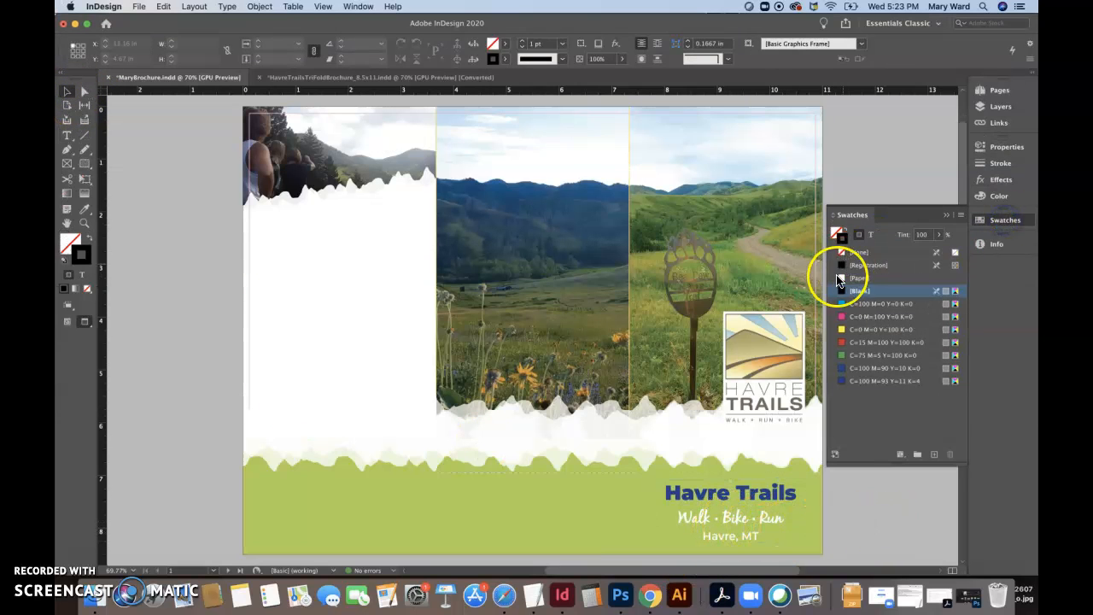
left_click(946, 214)
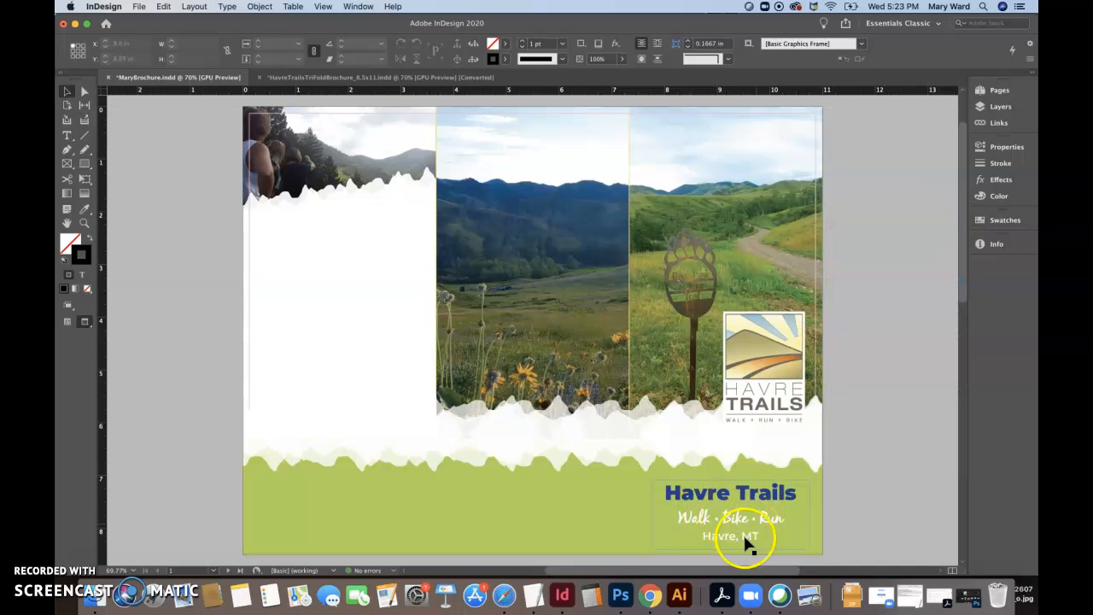
Step: Widen the title text frame on both sides to span the full right panel, about 3.67 in wide
double_click(729, 518)
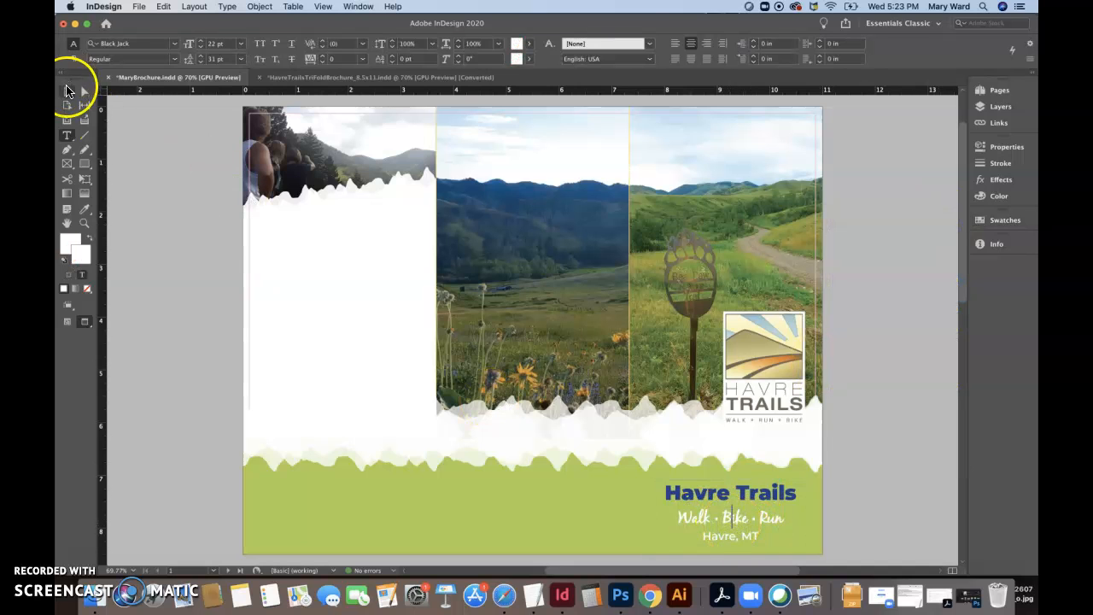
left_click(67, 91)
left_click(172, 215)
left_click(723, 514)
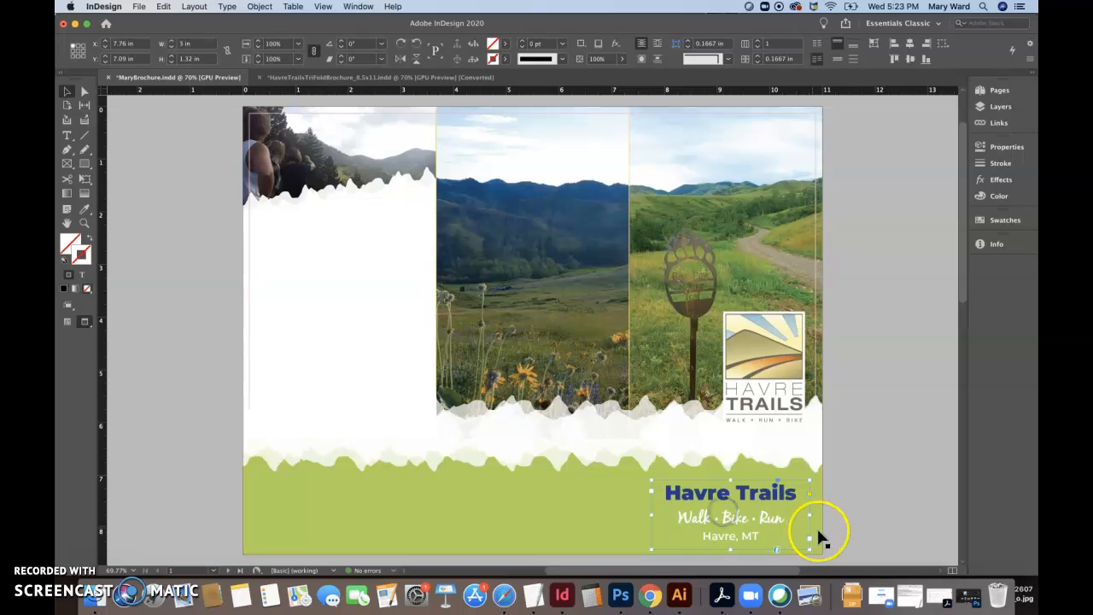
left_click_drag(811, 515, 822, 517)
left_click_drag(651, 516, 628, 517)
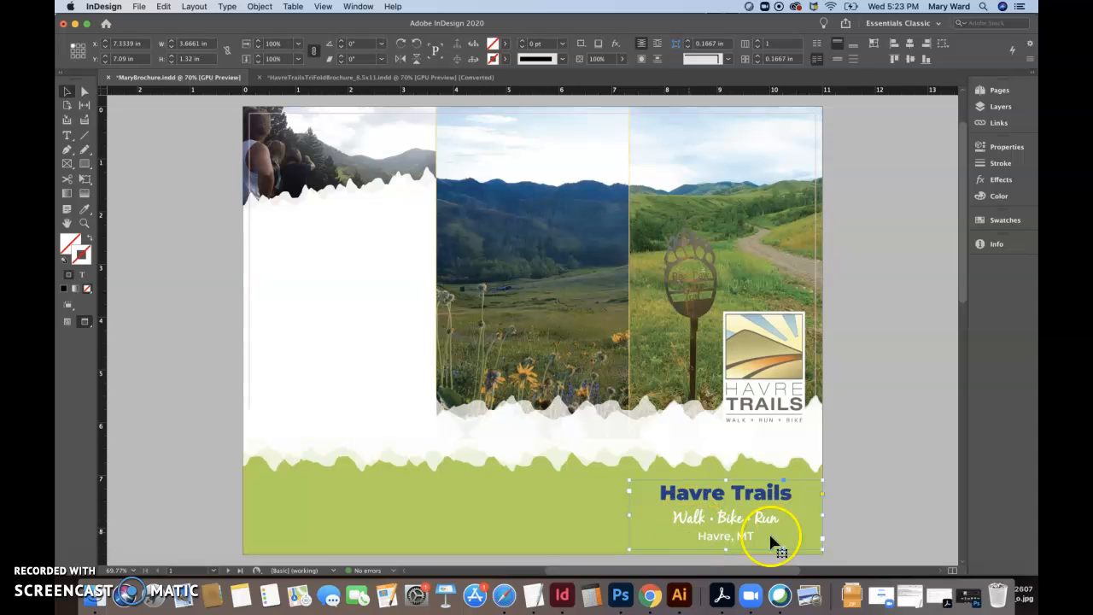
Step: Compare with the reference brochure, and change the fill of the torn-edge band along the page bottom to a deeper green
left_click(404, 79)
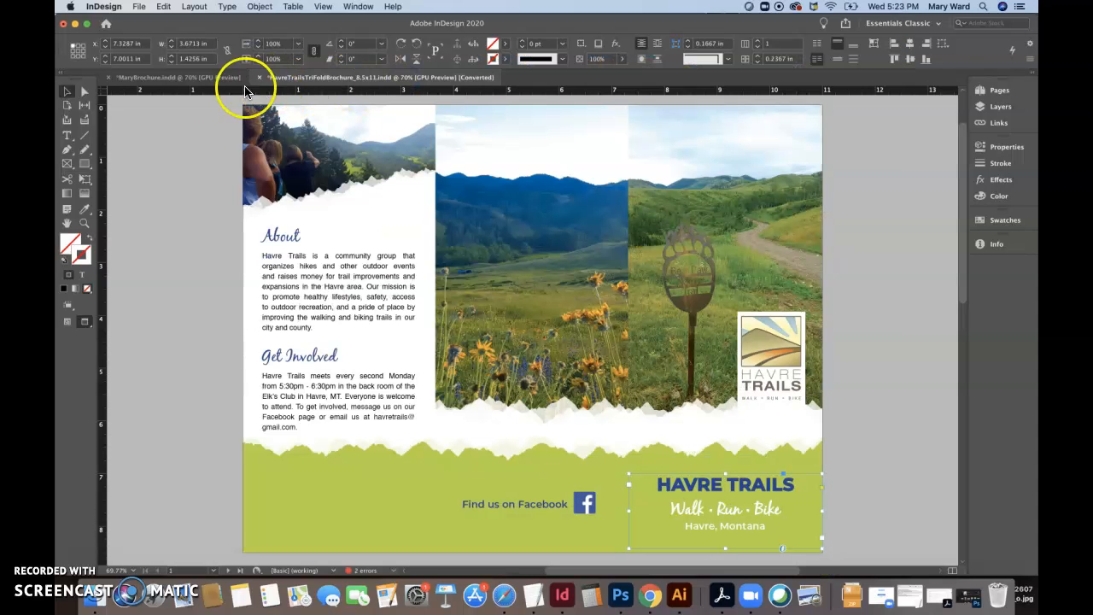
left_click(181, 78)
left_click(456, 515)
double_click(72, 244)
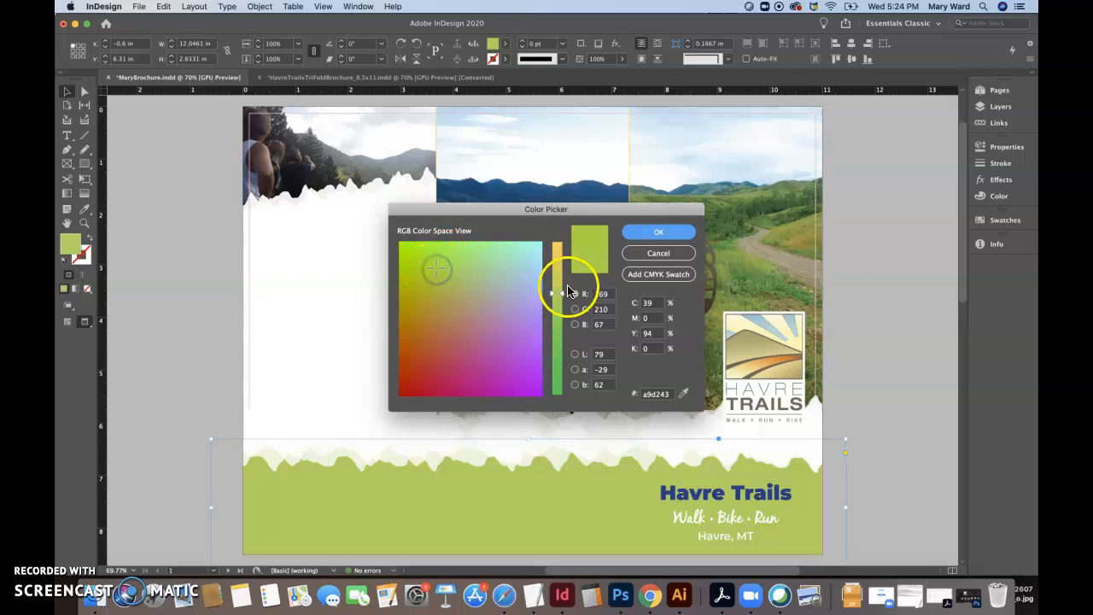
left_click(656, 232)
left_click(893, 386)
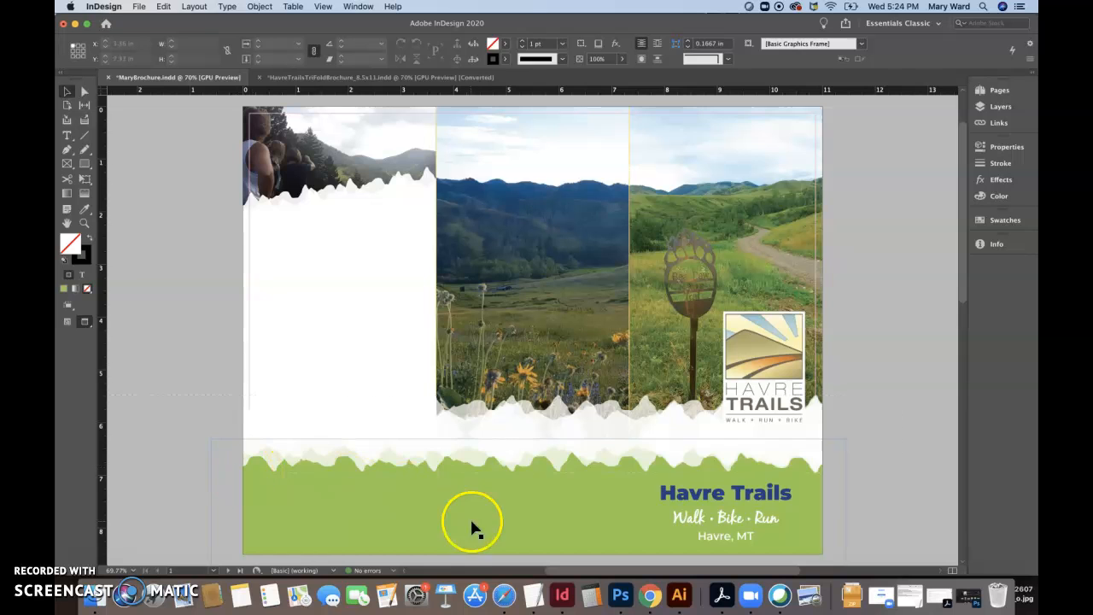
Step: Review the layout of the reference brochure, including its left panel text, and return to MaryBrochure
left_click(359, 77)
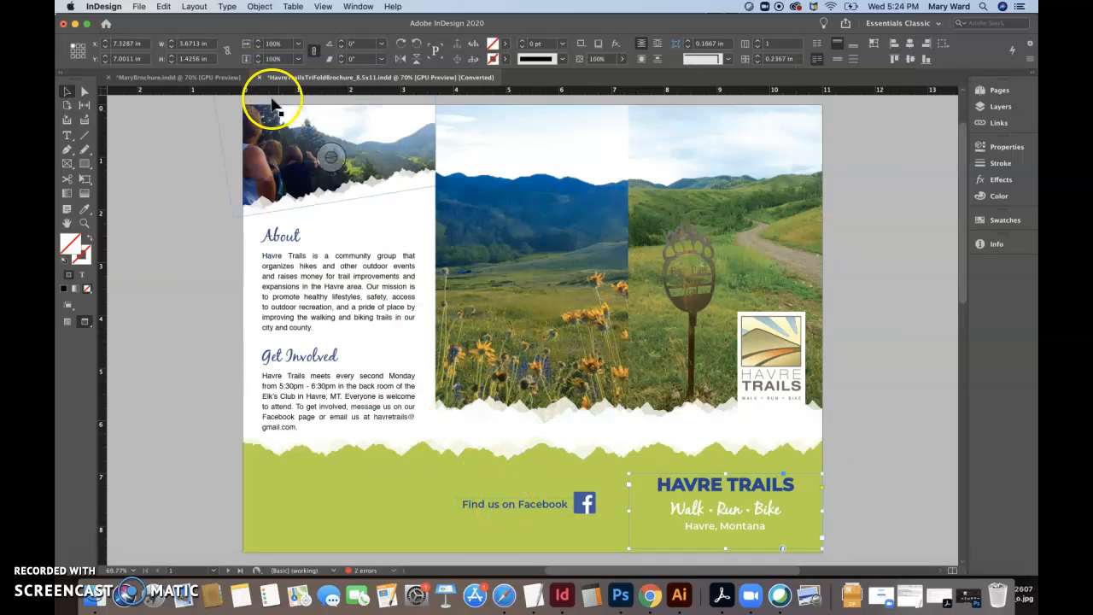
left_click(184, 78)
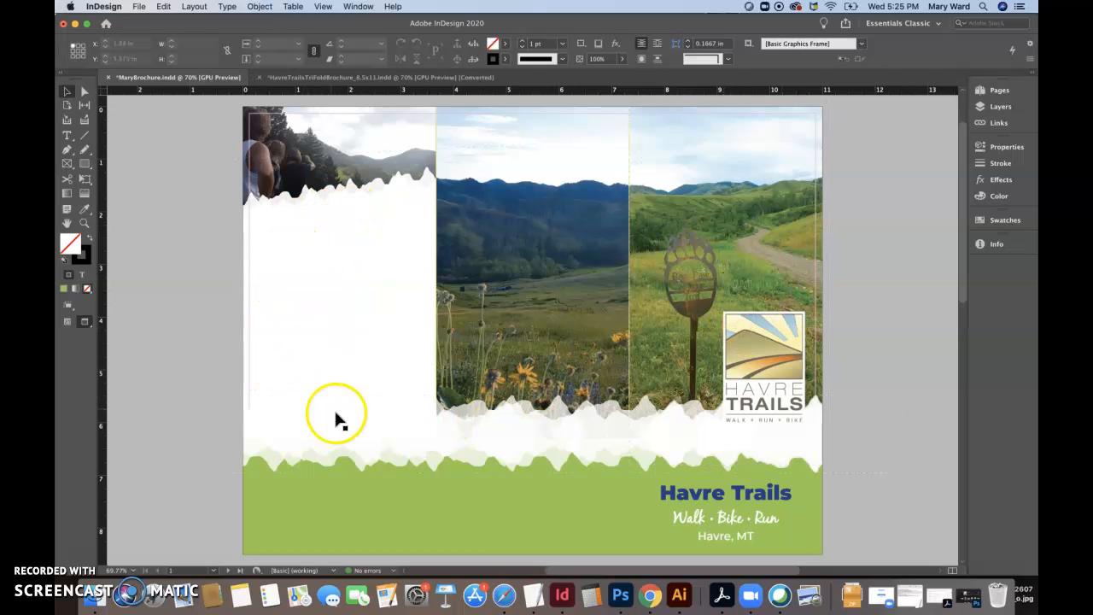
Step: Switch to Finder and browse from Documents through GDSN 350 - Graphic Design II to the 2020 brochure project's images folder
left_click(101, 595)
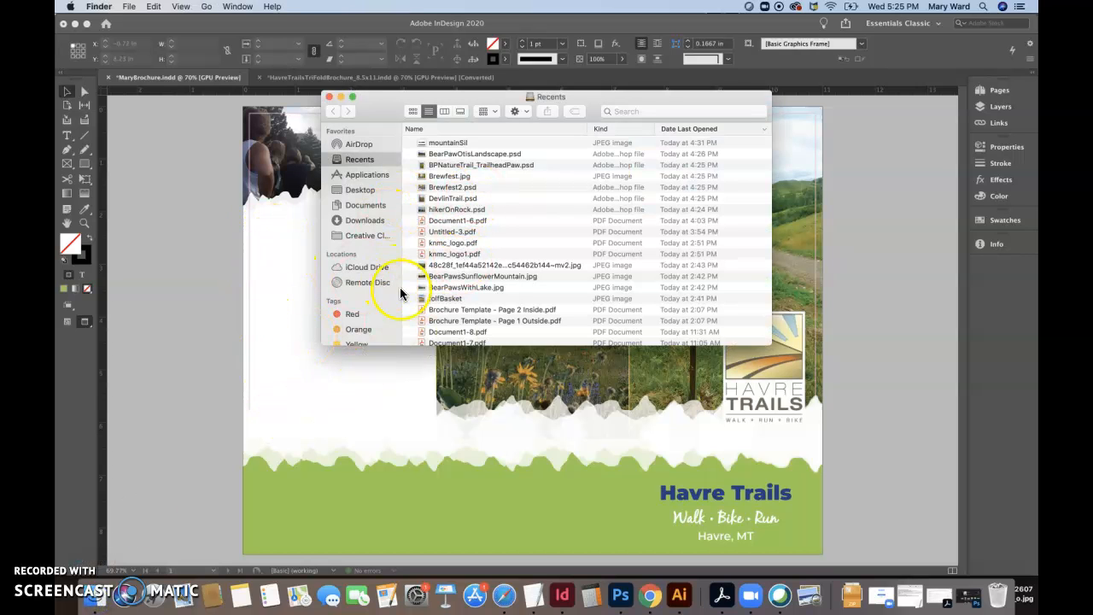
scroll(515, 266, "down", 1)
scroll(515, 266, "up", 1)
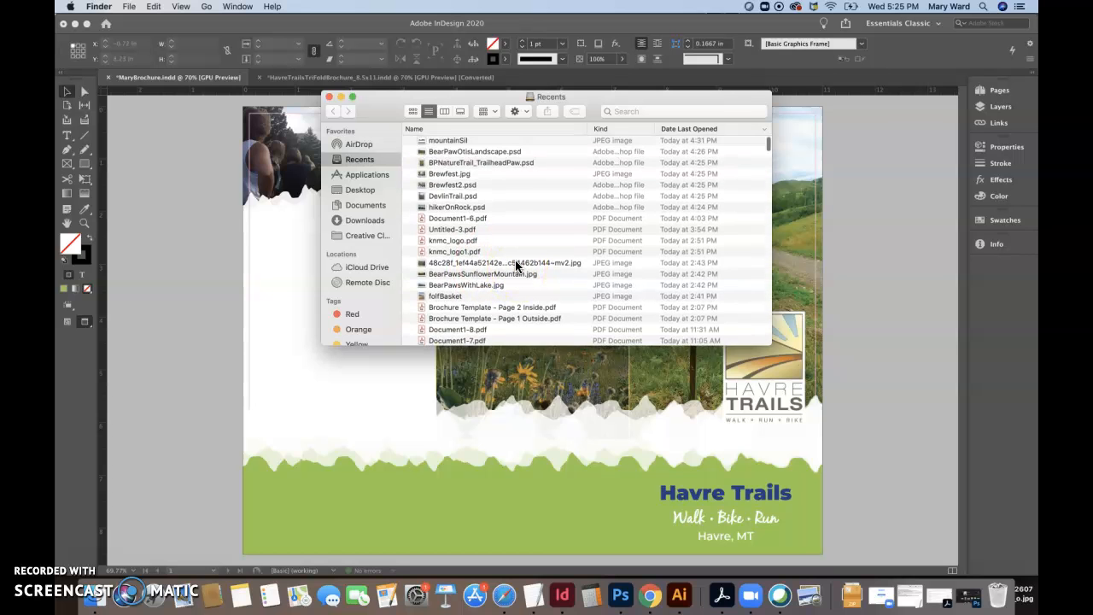
scroll(515, 267, "down", 1)
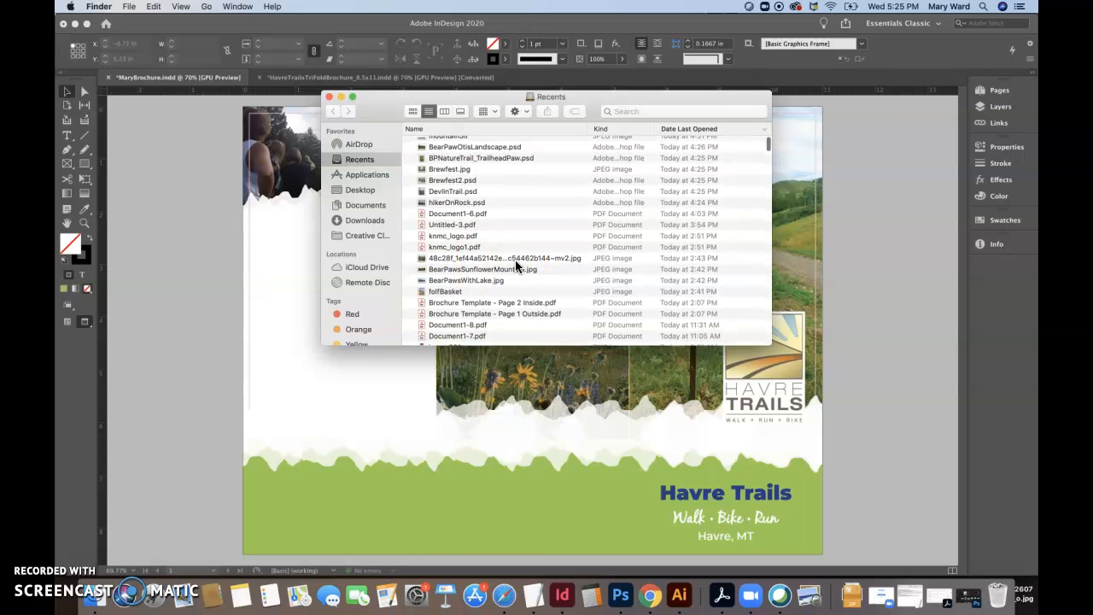
scroll(515, 266, "up", 1)
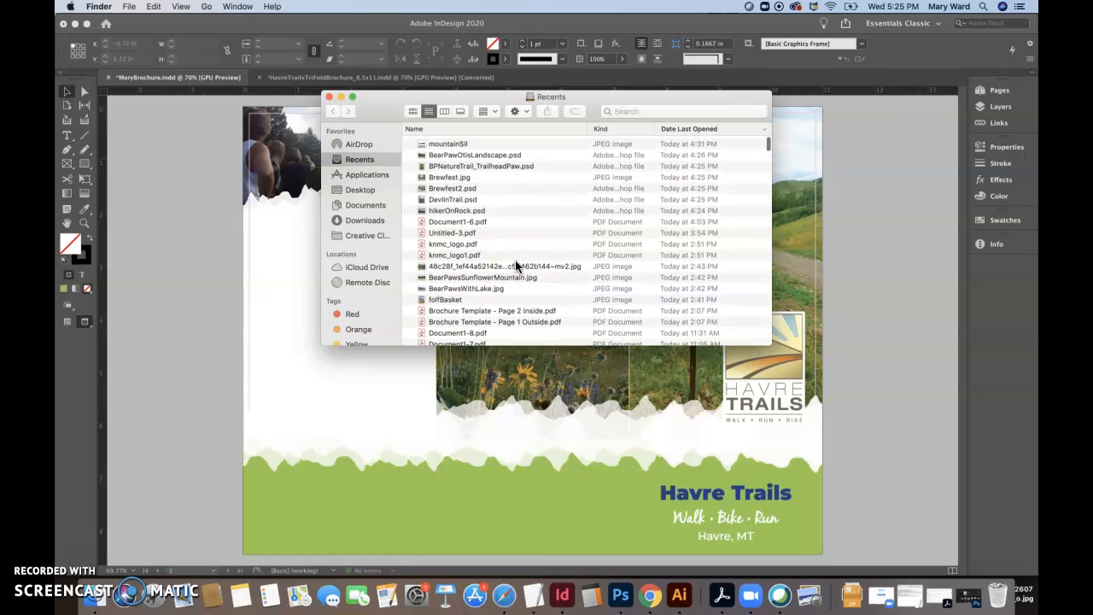
left_click(363, 211)
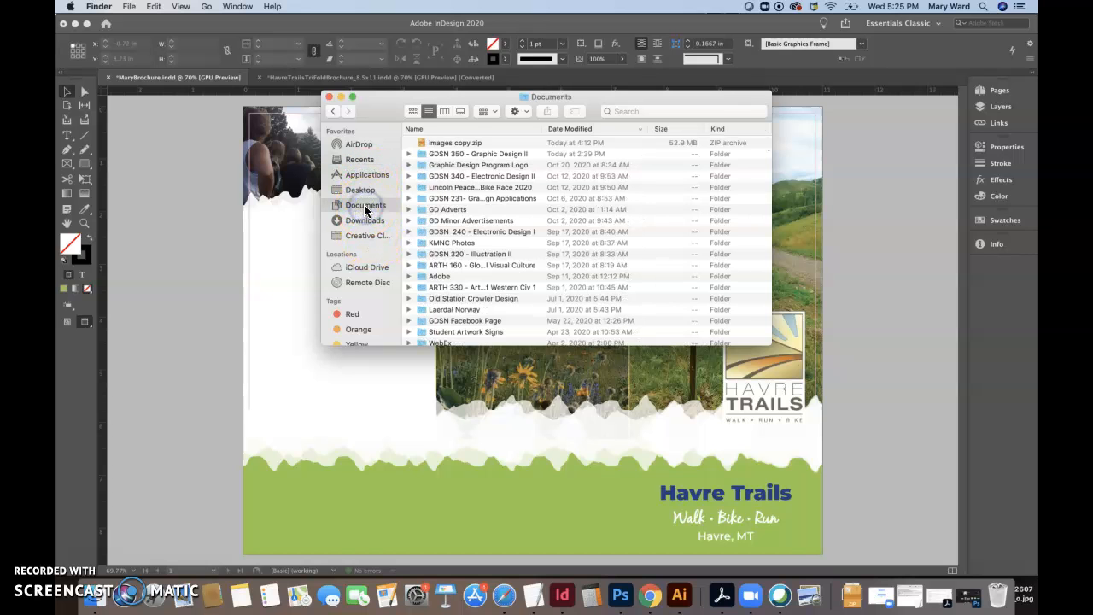
double_click(454, 155)
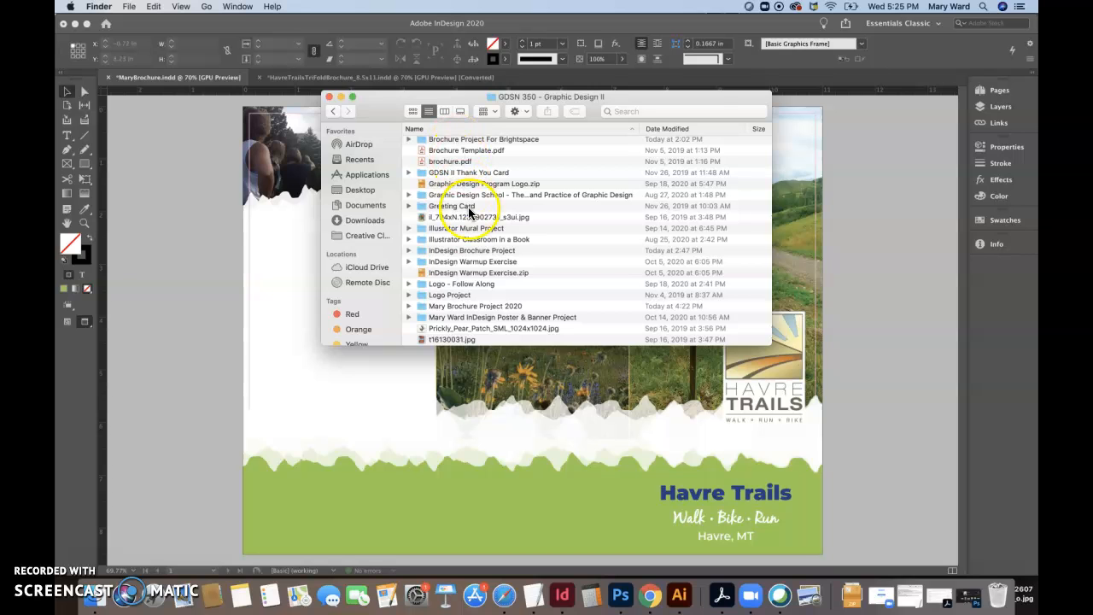
double_click(476, 309)
double_click(460, 154)
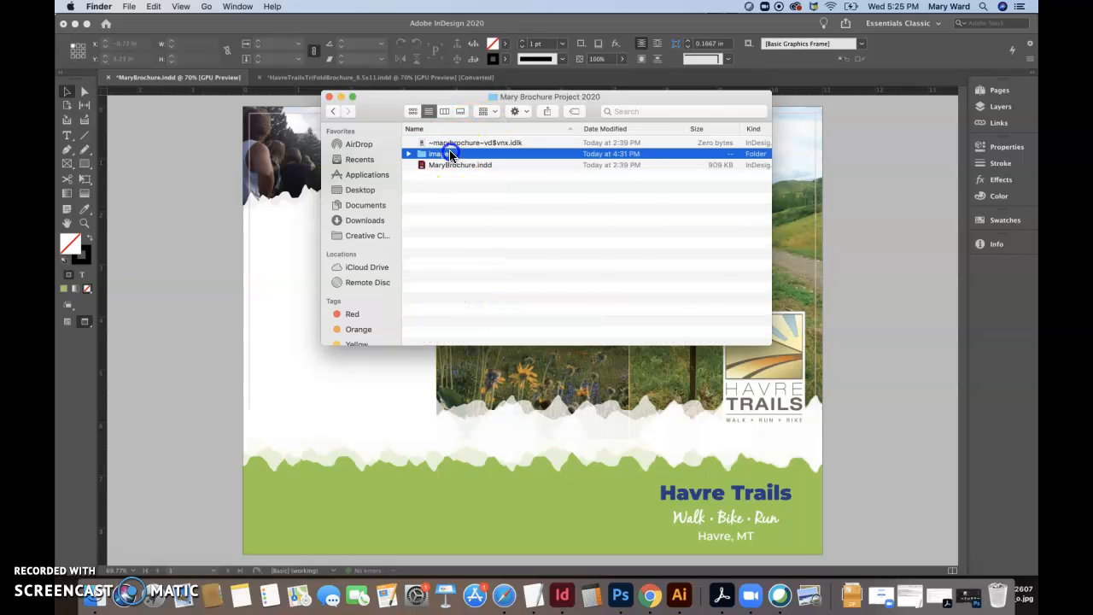
Step: Look through the files in the brochure's images folder and its parent project folder, and close the Finder window
left_click(470, 144)
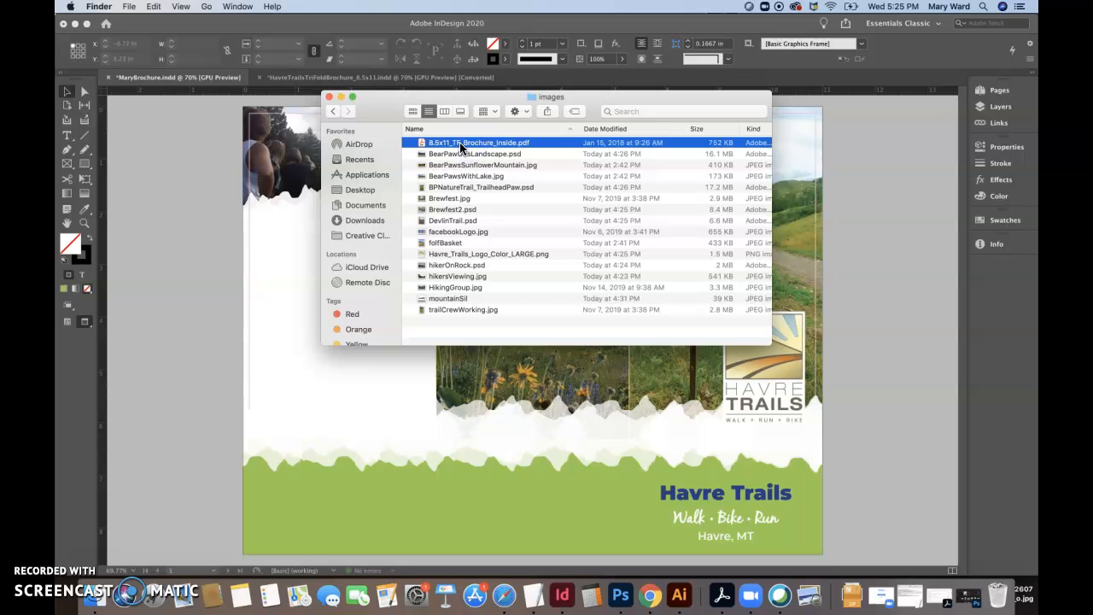
scroll(468, 235, "down", 1)
scroll(468, 236, "up", 1)
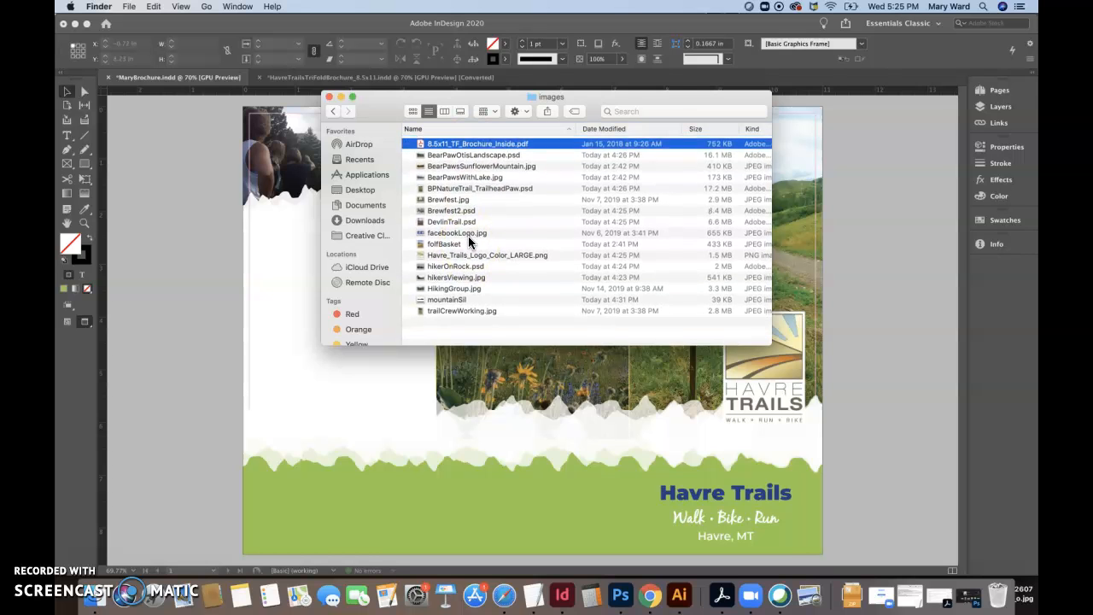
left_click(333, 111)
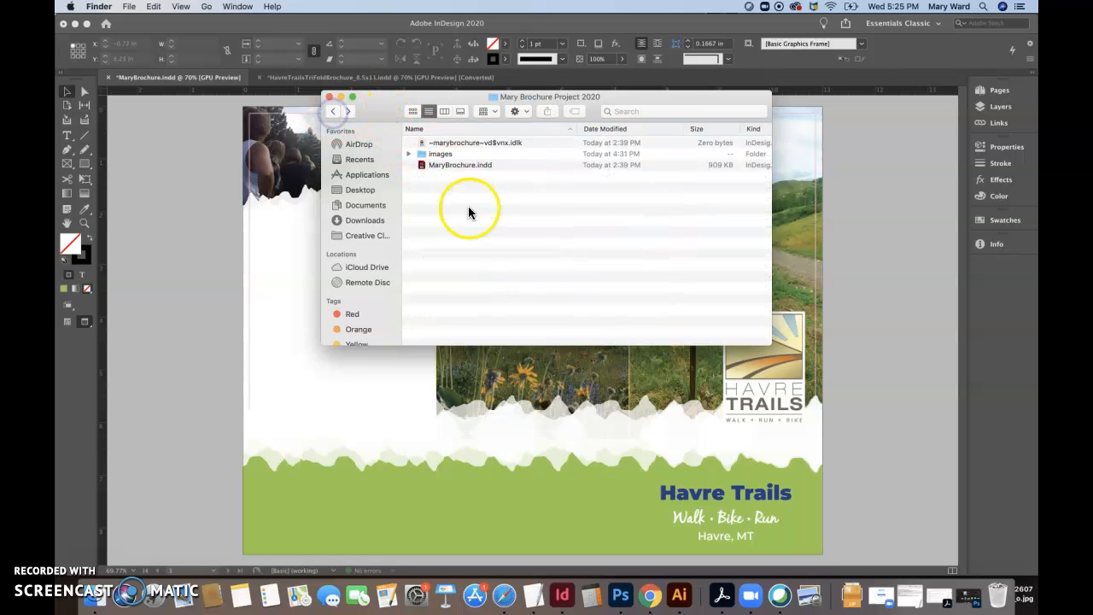
double_click(441, 155)
scroll(459, 249, "down", 1)
scroll(459, 250, "up", 1)
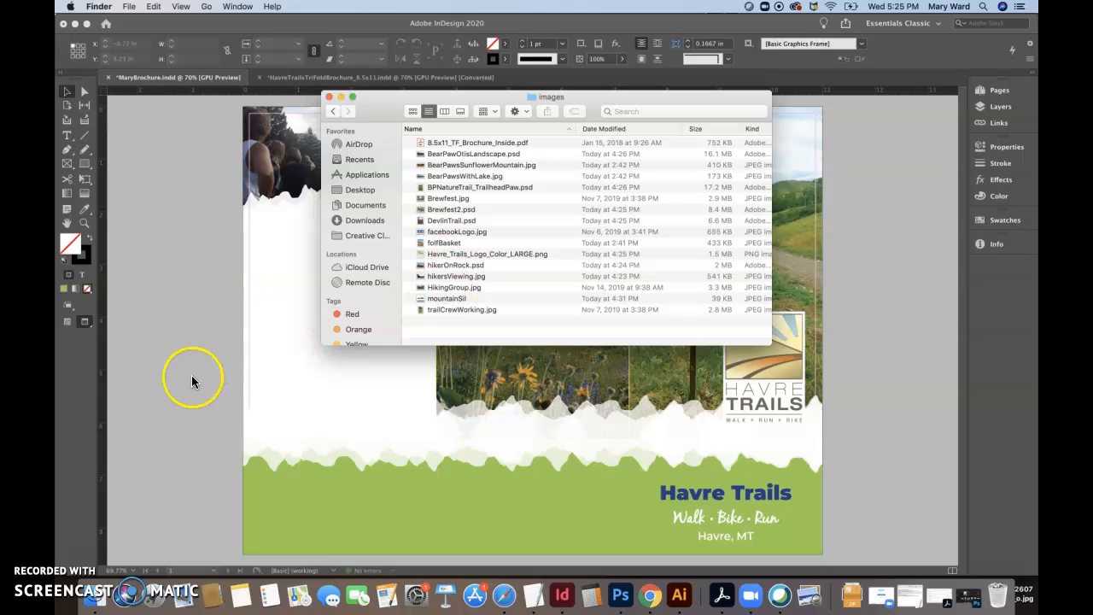
left_click(329, 97)
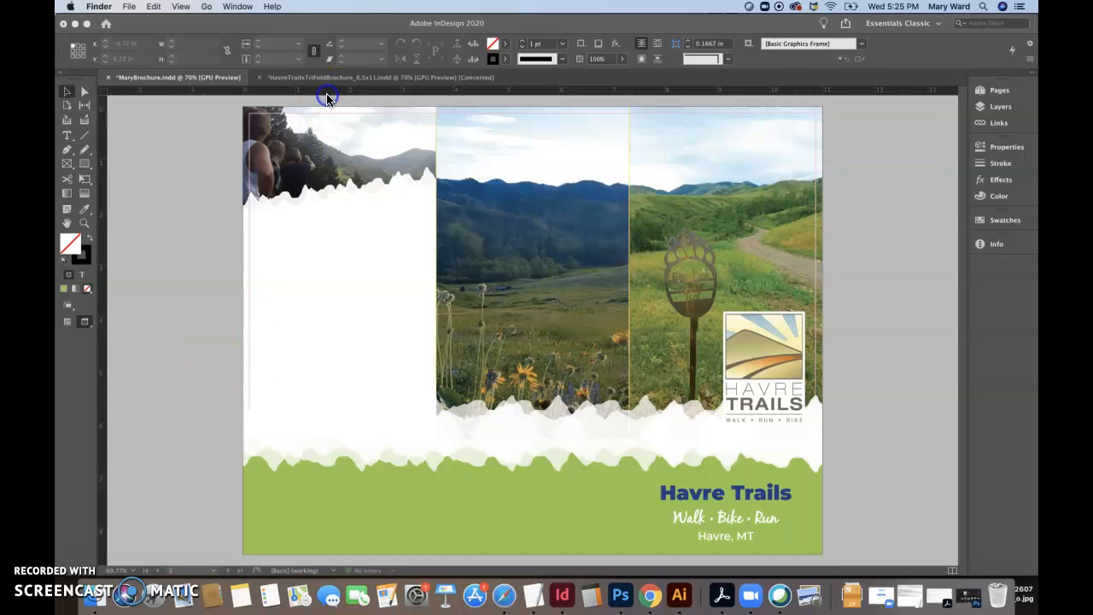